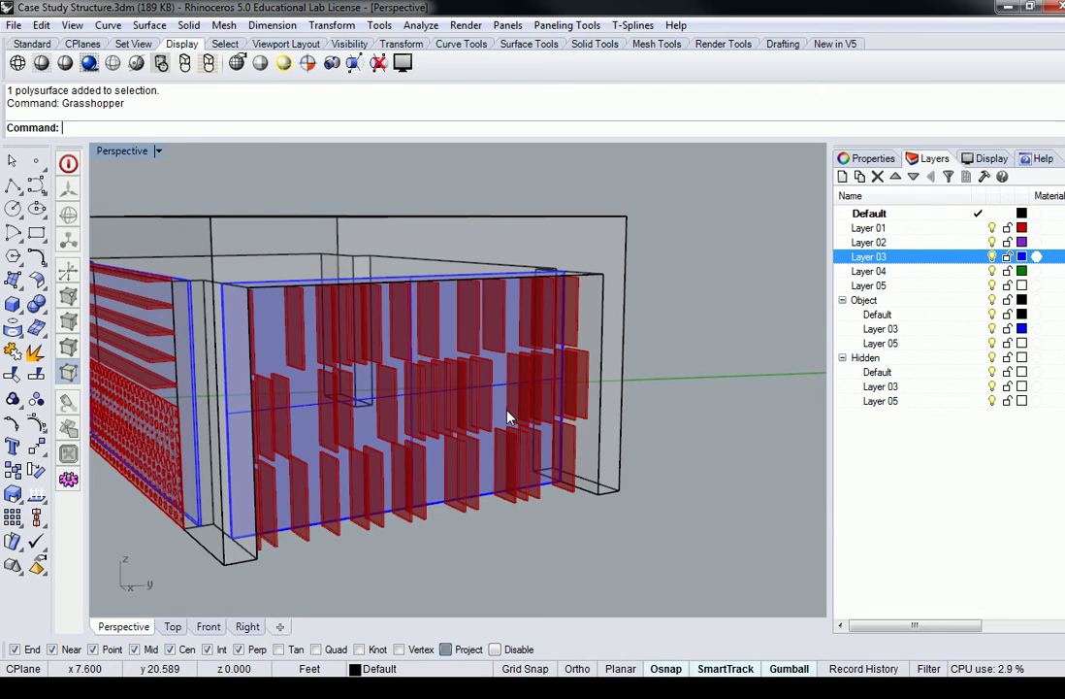
- Set the Reduction slider to 40 in the vertical fin definition and inspect the thinned fins on the facade
right_drag(507, 418, 533, 384)
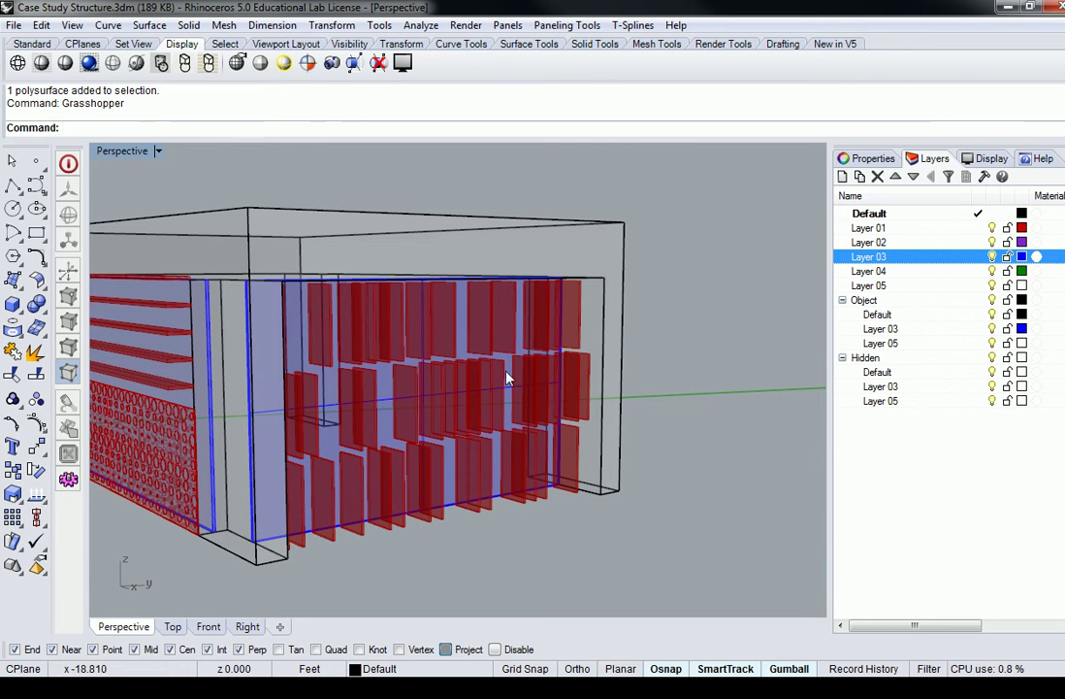
mouse_move(506, 376)
right_down()
mouse_move(518, 374)
mouse_move(476, 379)
mouse_move(506, 378)
right_up()
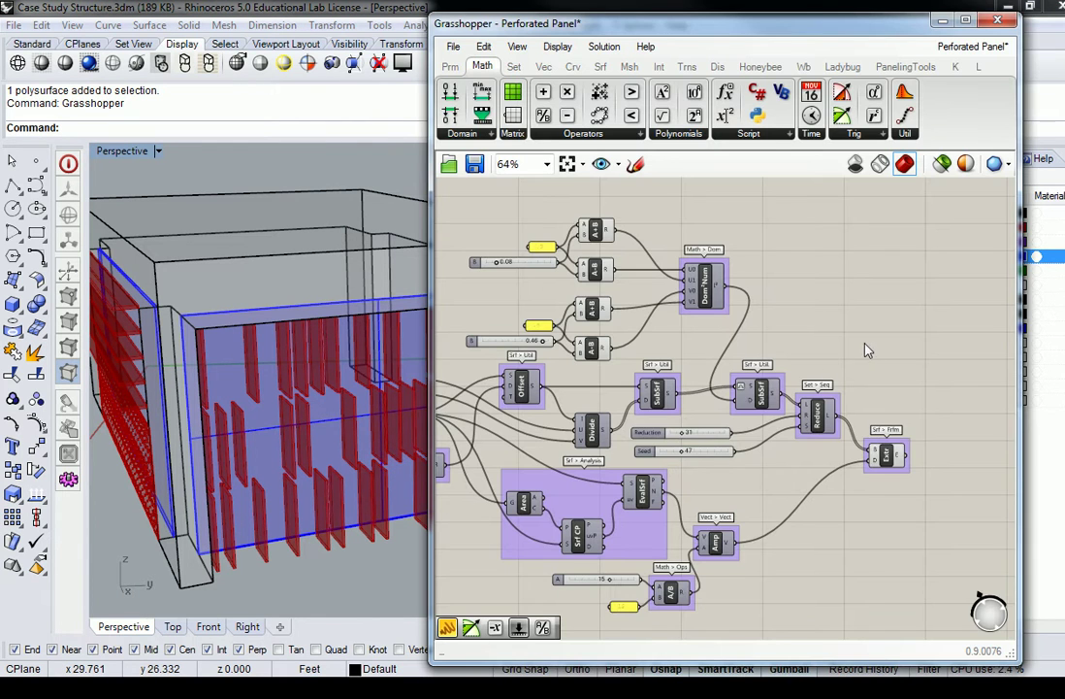
right_drag(740, 311, 882, 293)
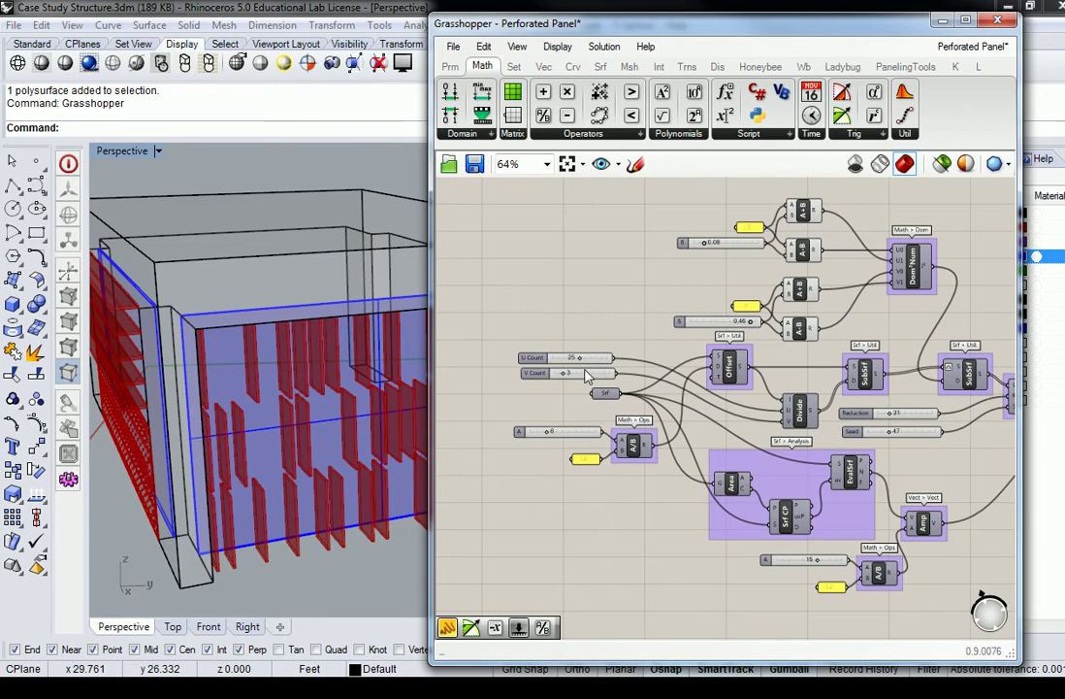
scroll(596, 421, up, 2)
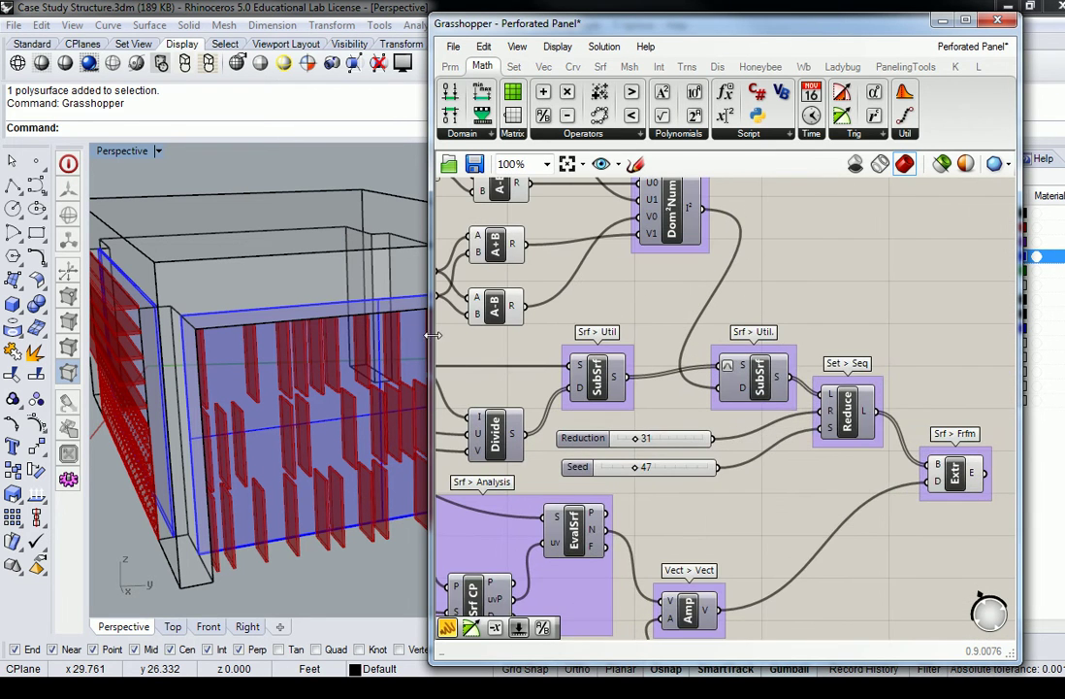
drag(434, 335, 626, 359)
drag(828, 442, 834, 442)
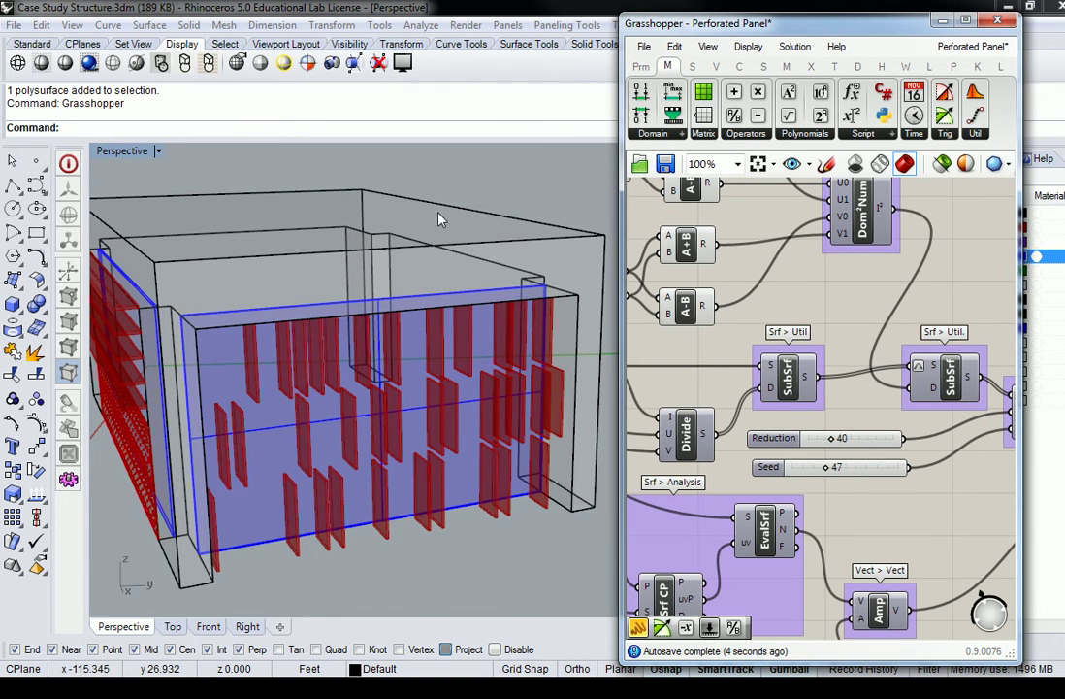
right_drag(439, 219, 501, 262)
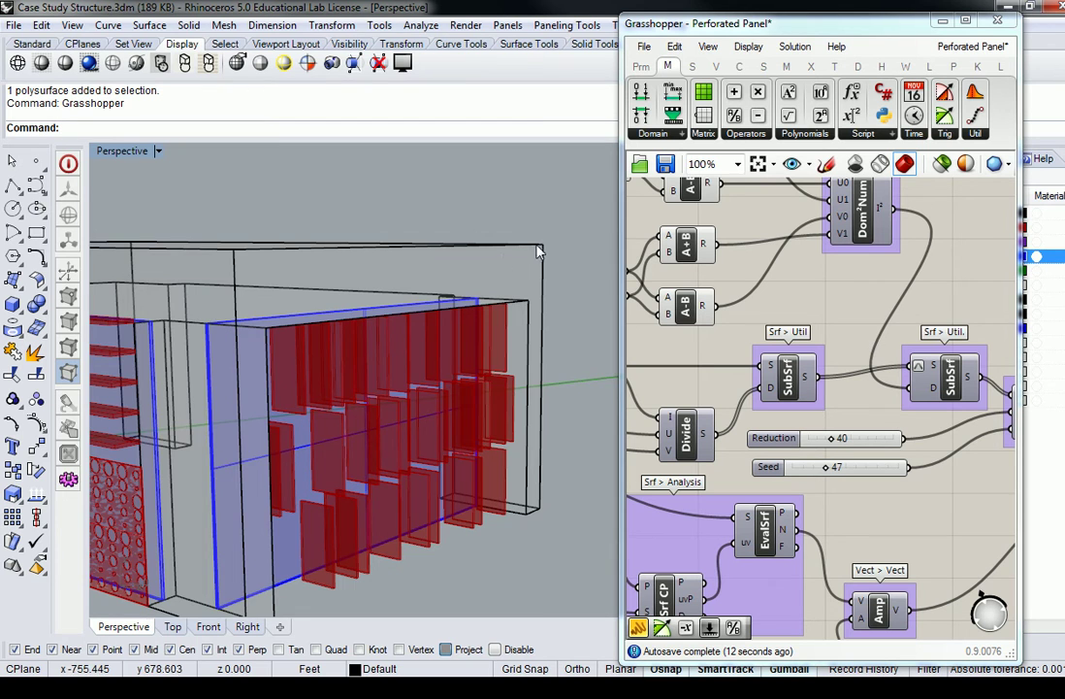
right_drag(470, 249, 523, 266)
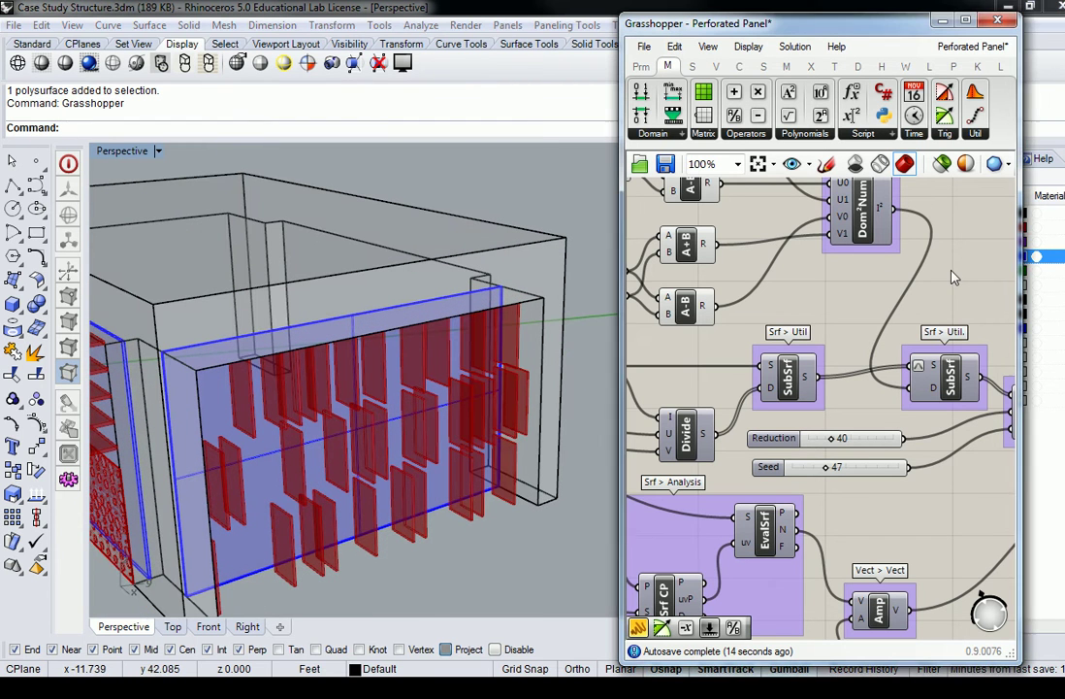
scroll(953, 279, down, 5)
right_drag(981, 291, 741, 344)
scroll(786, 396, up, 8)
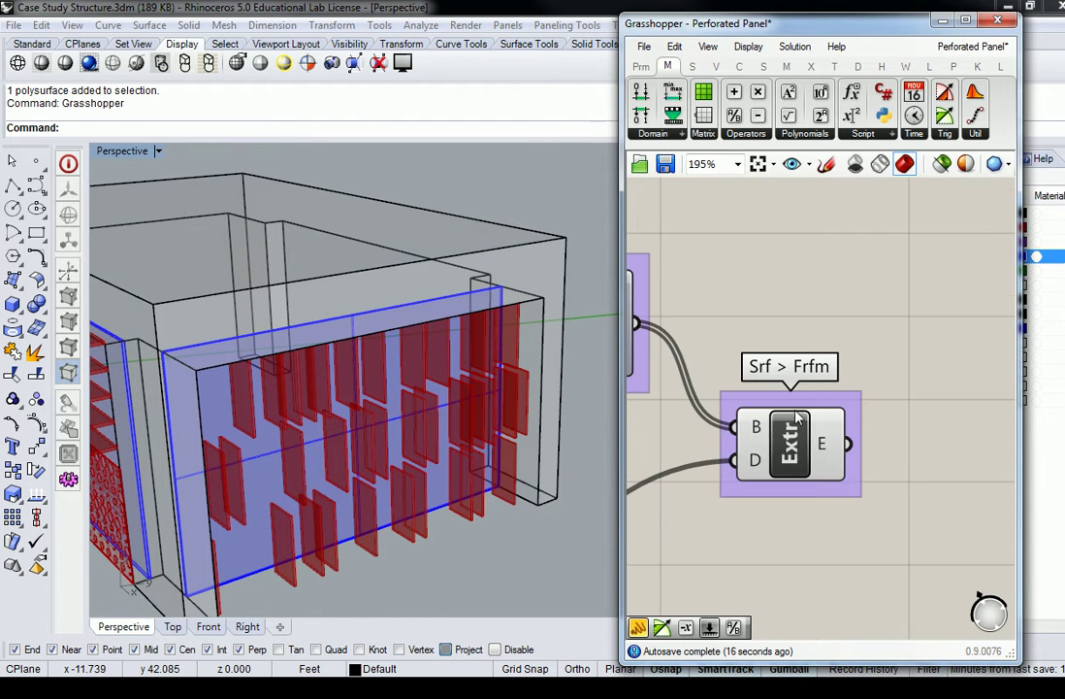
right_click(790, 444)
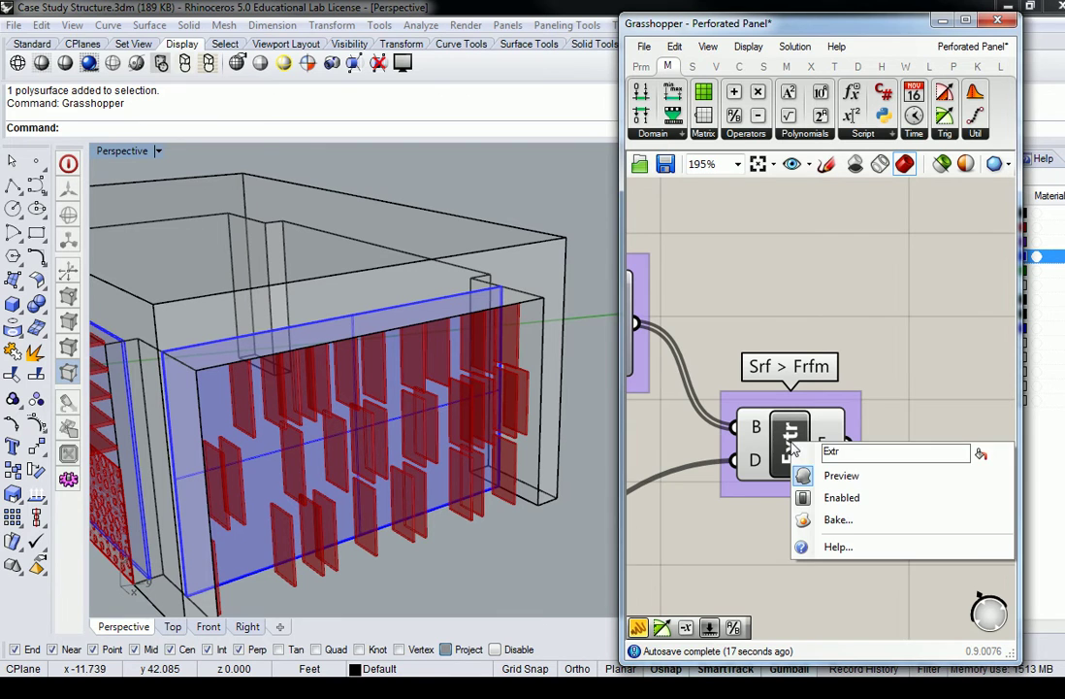
click(840, 520)
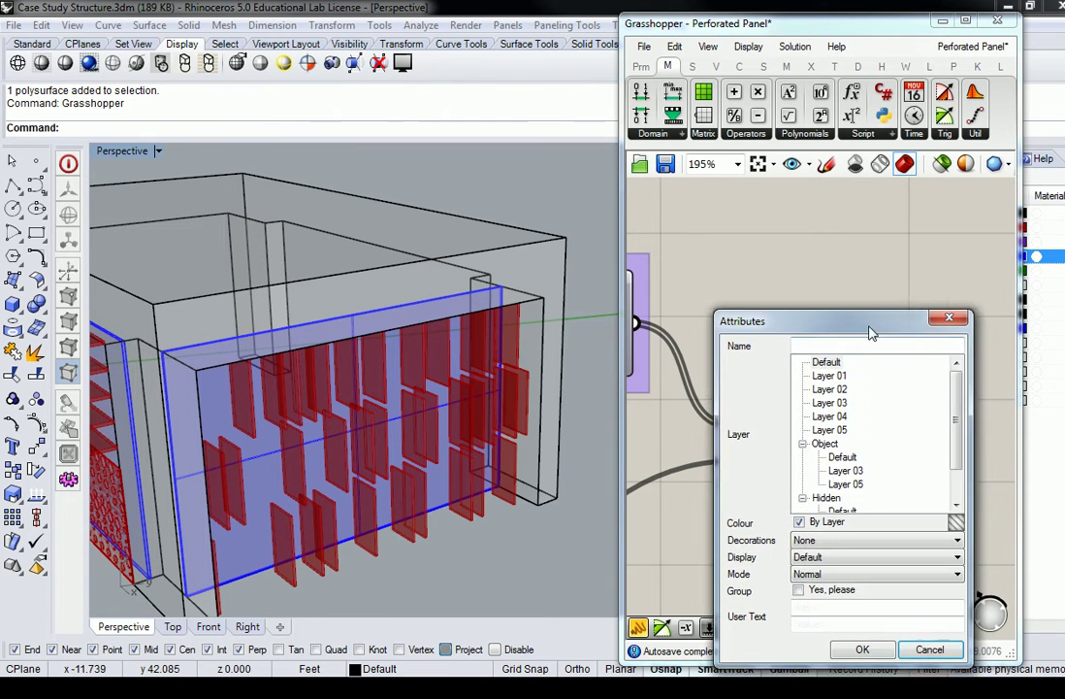
drag(873, 330, 825, 182)
drag(927, 307, 1037, 307)
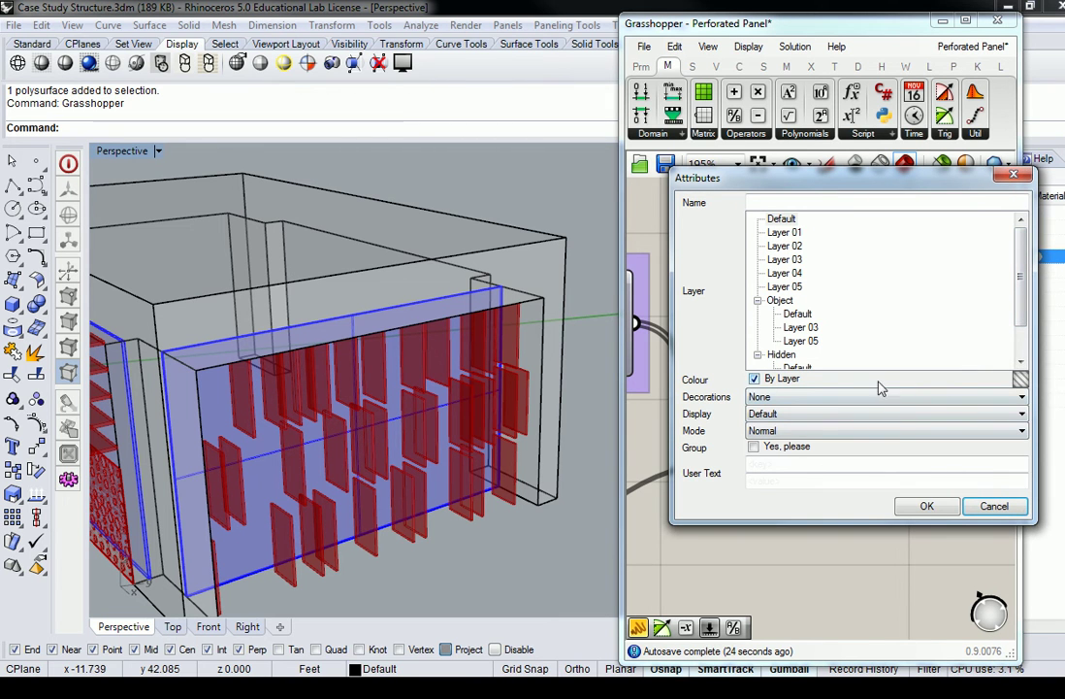
click(939, 413)
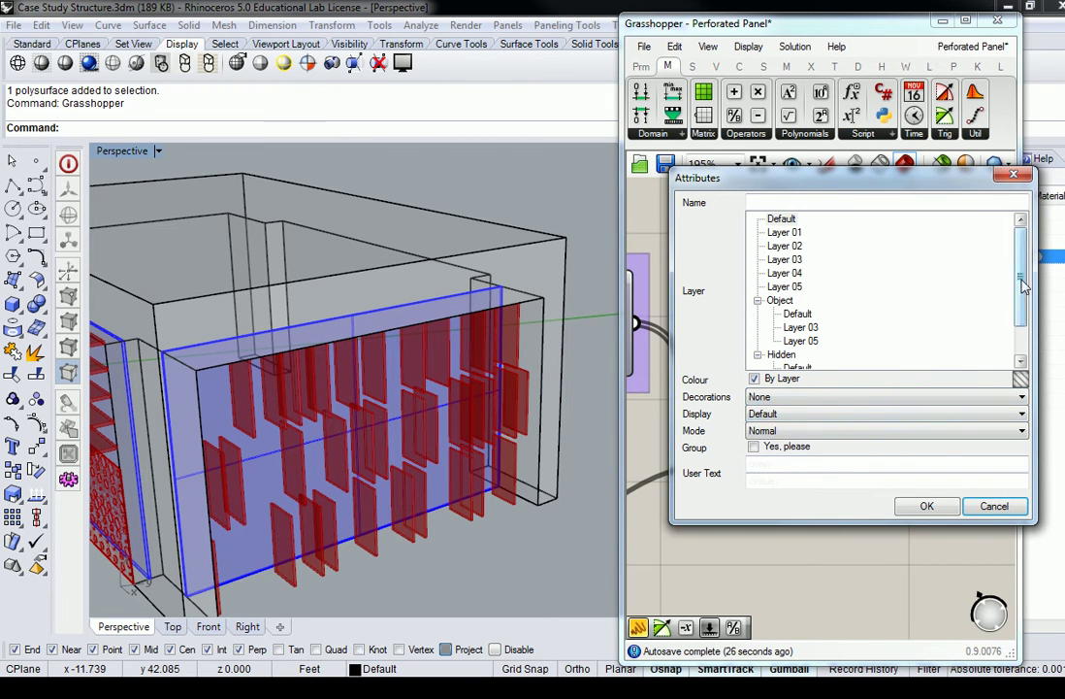
drag(1021, 279, 1023, 363)
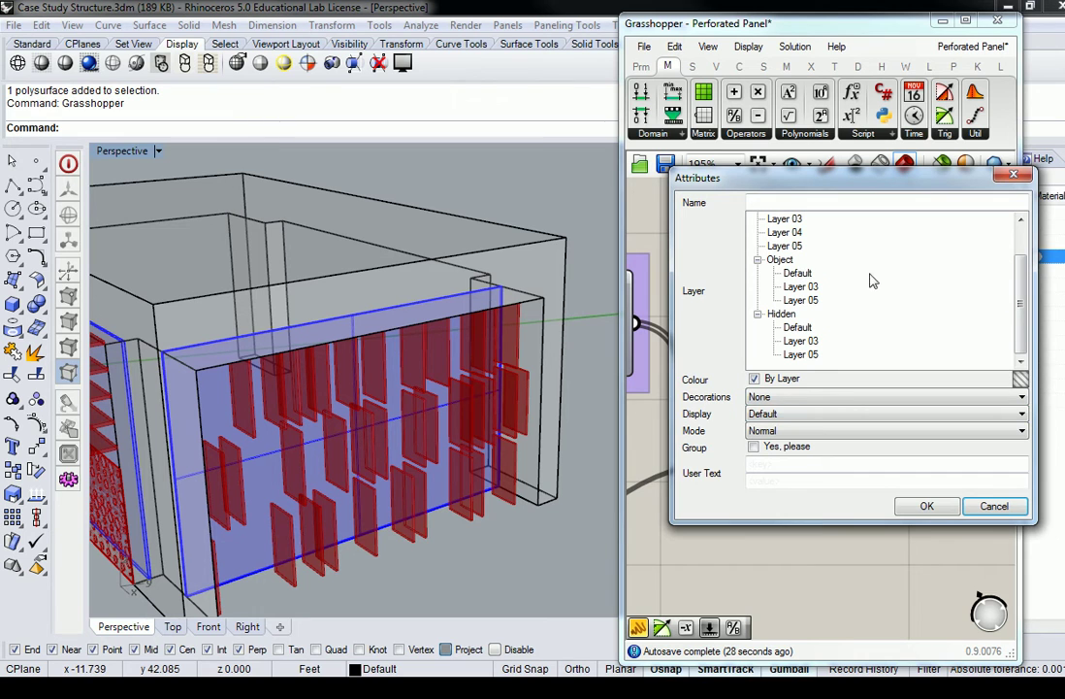
click(1014, 174)
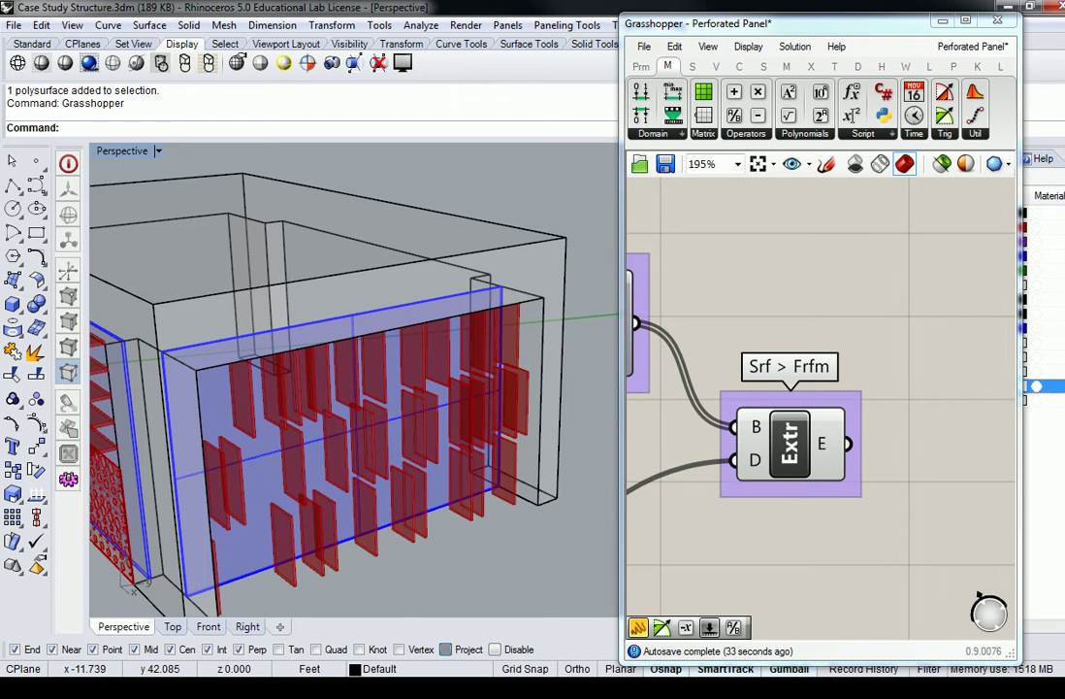
- Create a new top-level layer in the Rhino model to hold the baked geometry
right_click(1043, 442)
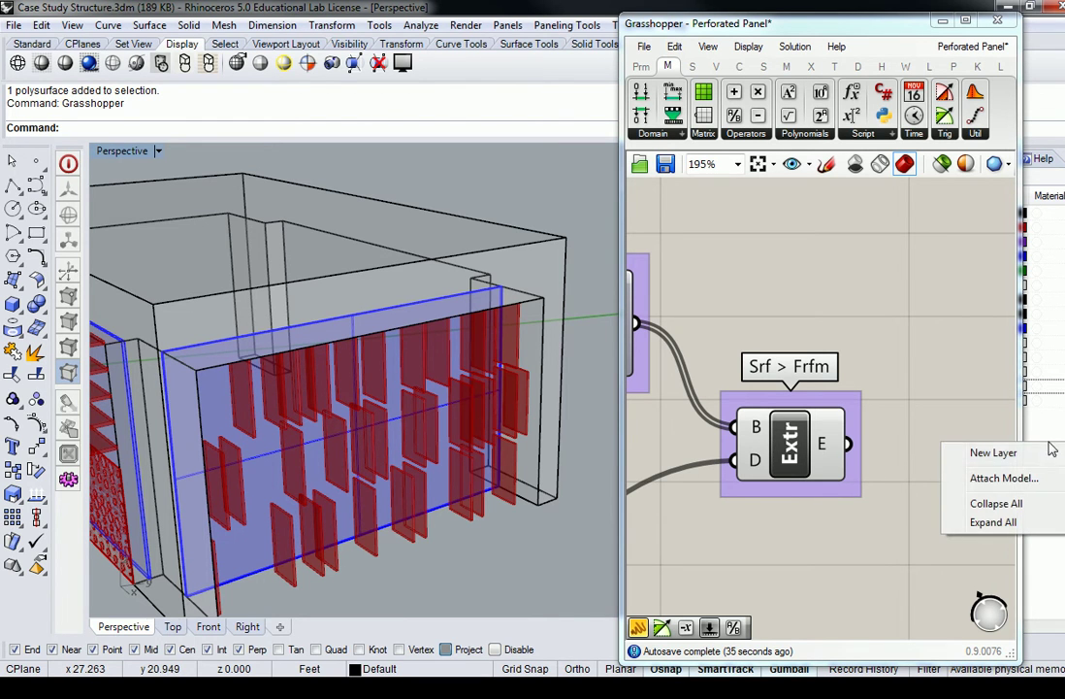
click(999, 453)
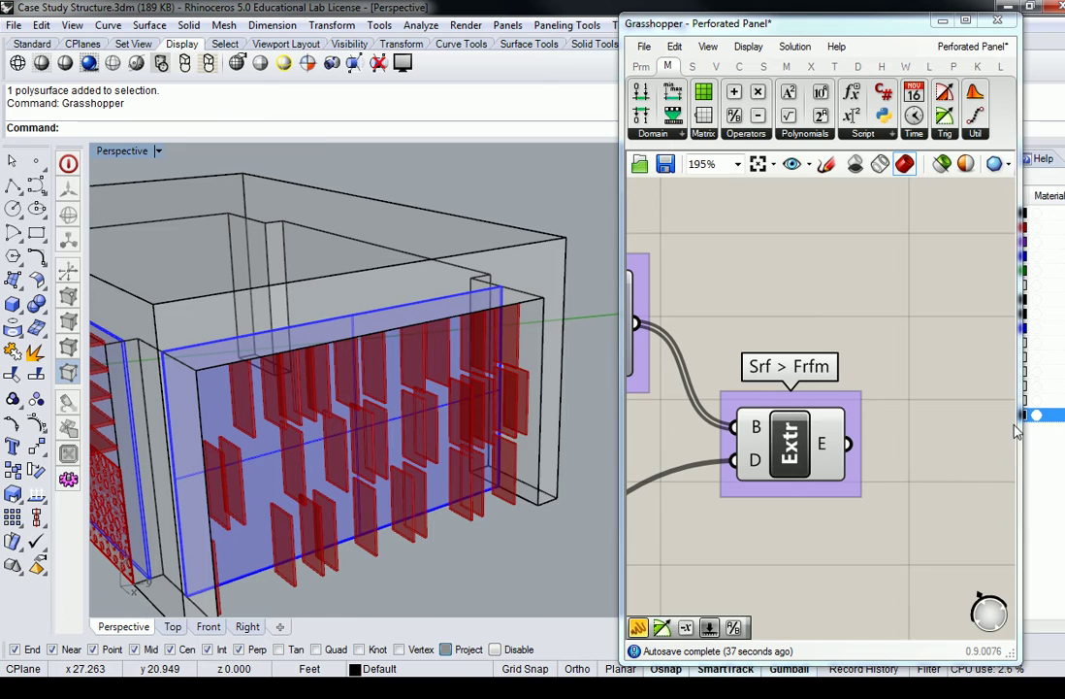
drag(917, 15, 597, 16)
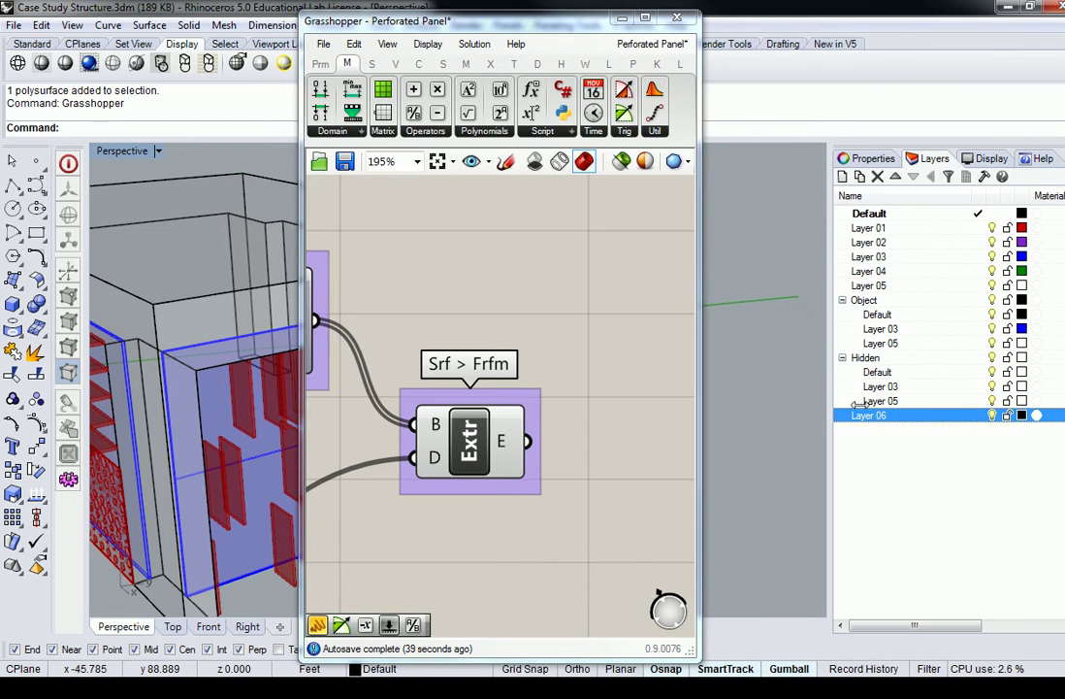
- Bake the vertical fins from the final Extrude component onto Layer 06 and inspect them in the Rhino viewport
right_click(479, 456)
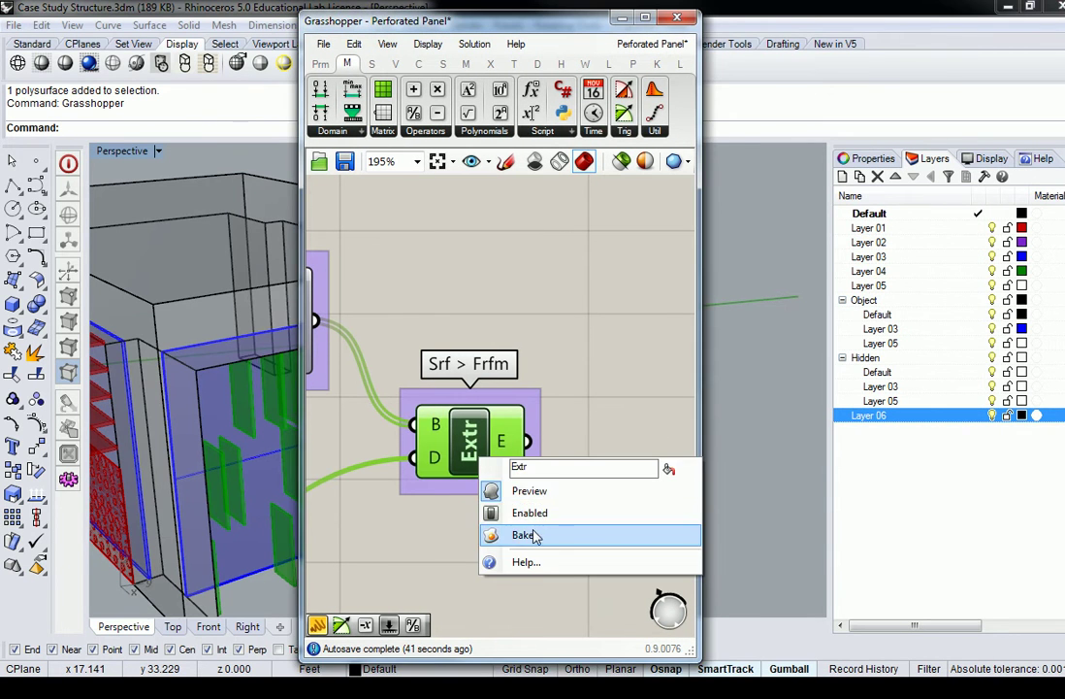
click(536, 537)
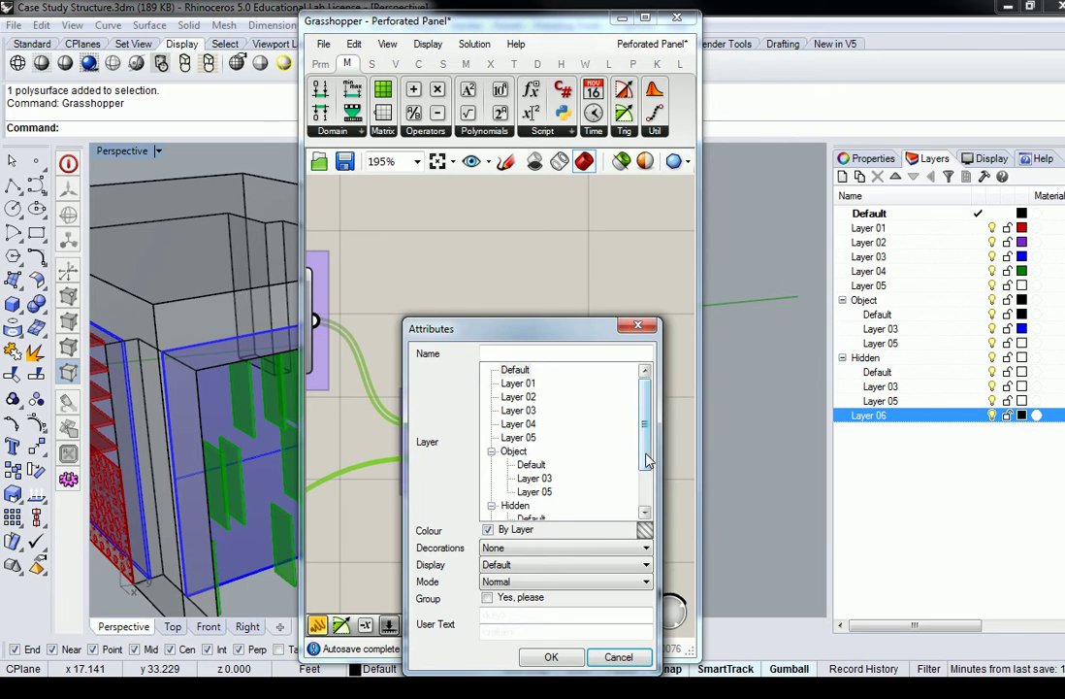
scroll(648, 461, down, 3)
click(520, 505)
click(553, 656)
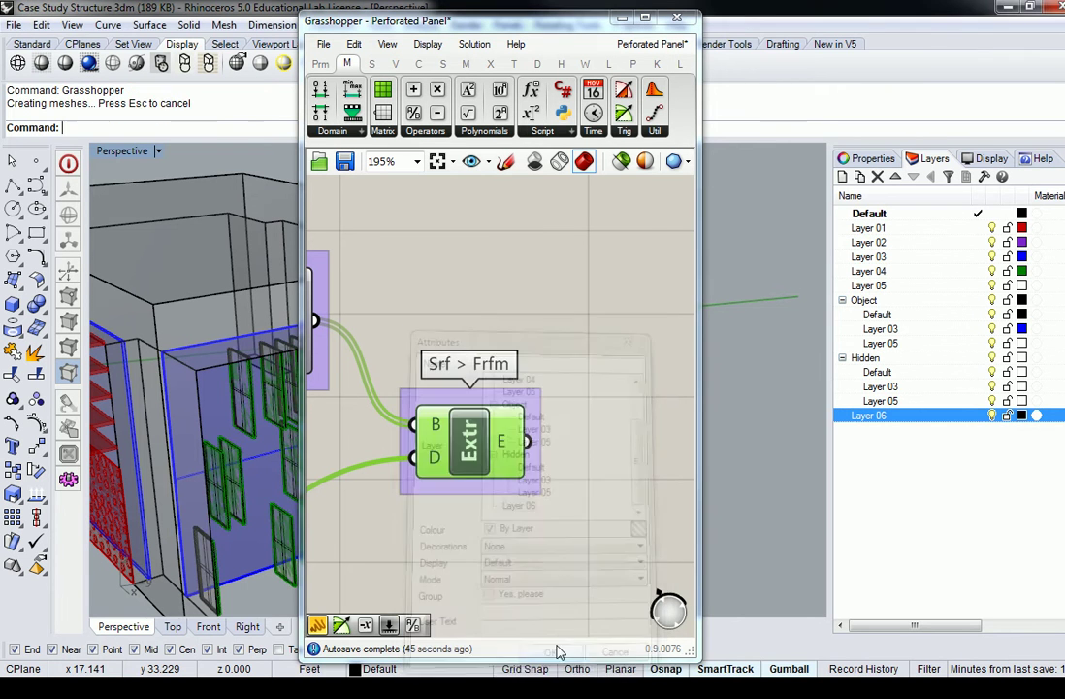
drag(617, 23, 822, 41)
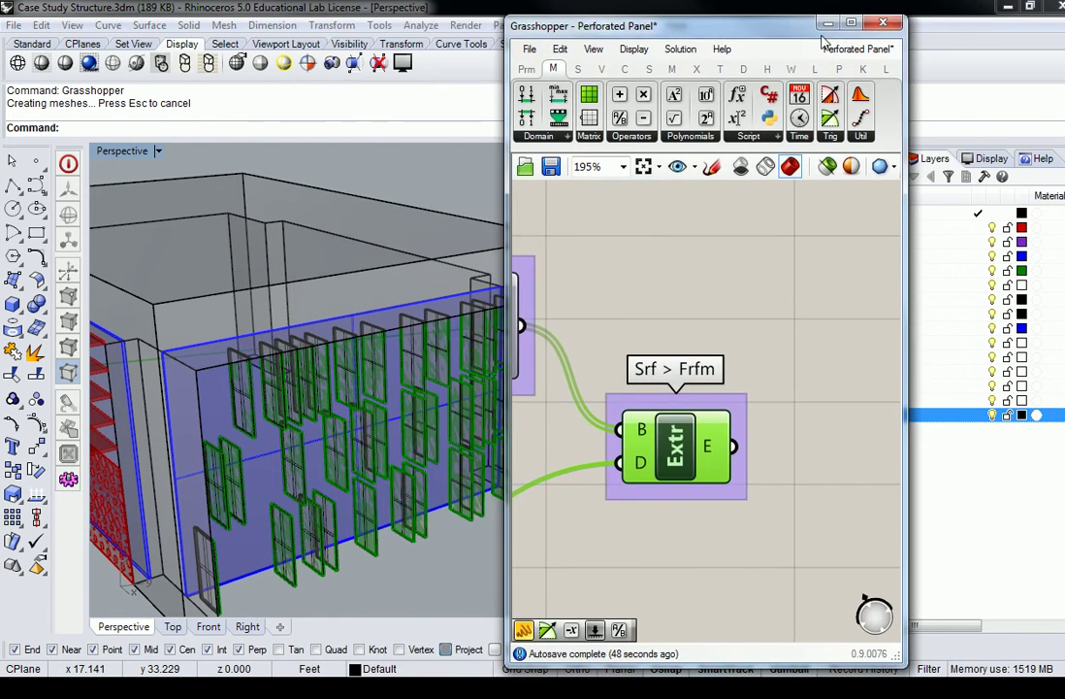
click(828, 22)
scroll(643, 249, down, 3)
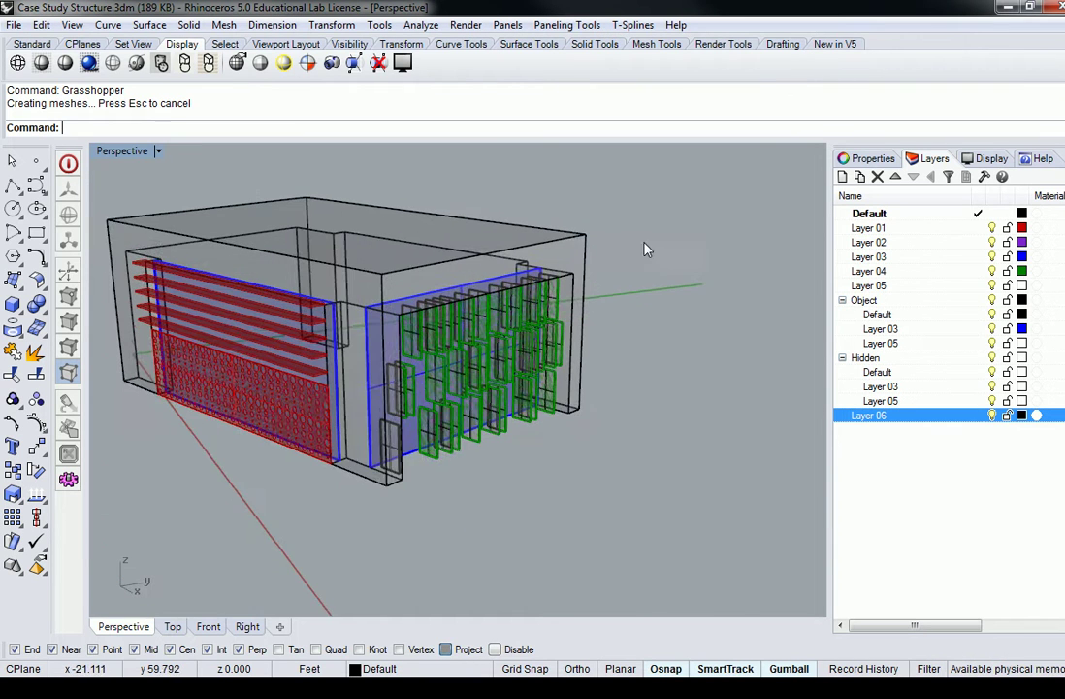
right_drag(648, 249, 621, 273)
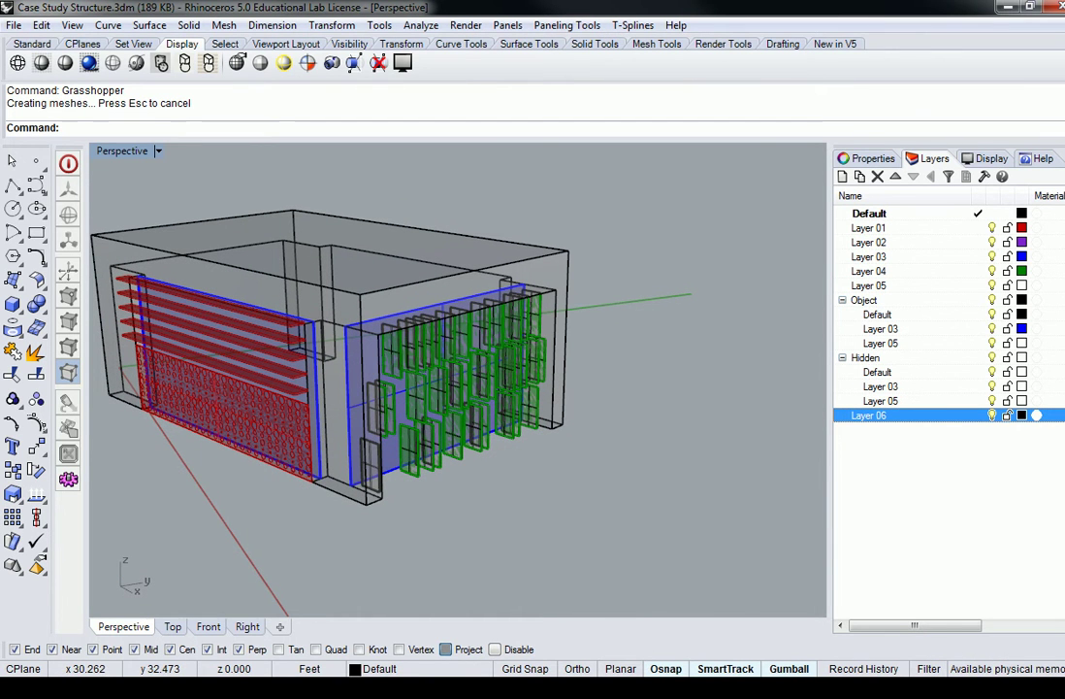
- Return to Grasshopper and bake the horizontal louvers from the Move component onto Layer 06
key(alt+Tab)
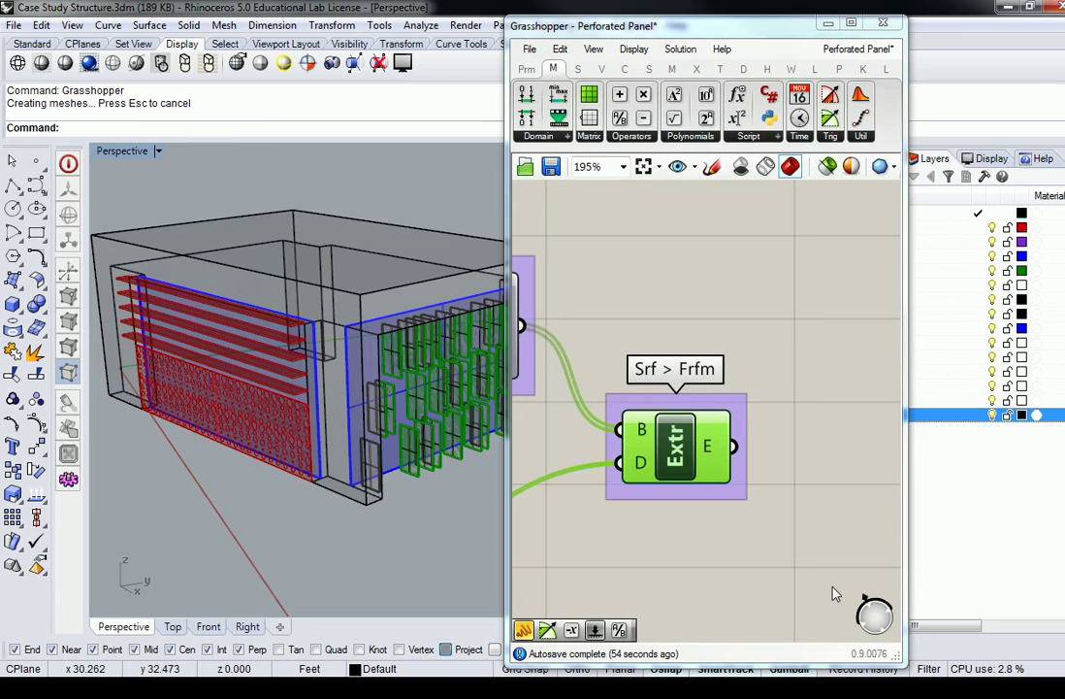
click(696, 226)
scroll(705, 253, down, 8)
right_drag(748, 223, 722, 476)
right_drag(782, 248, 797, 445)
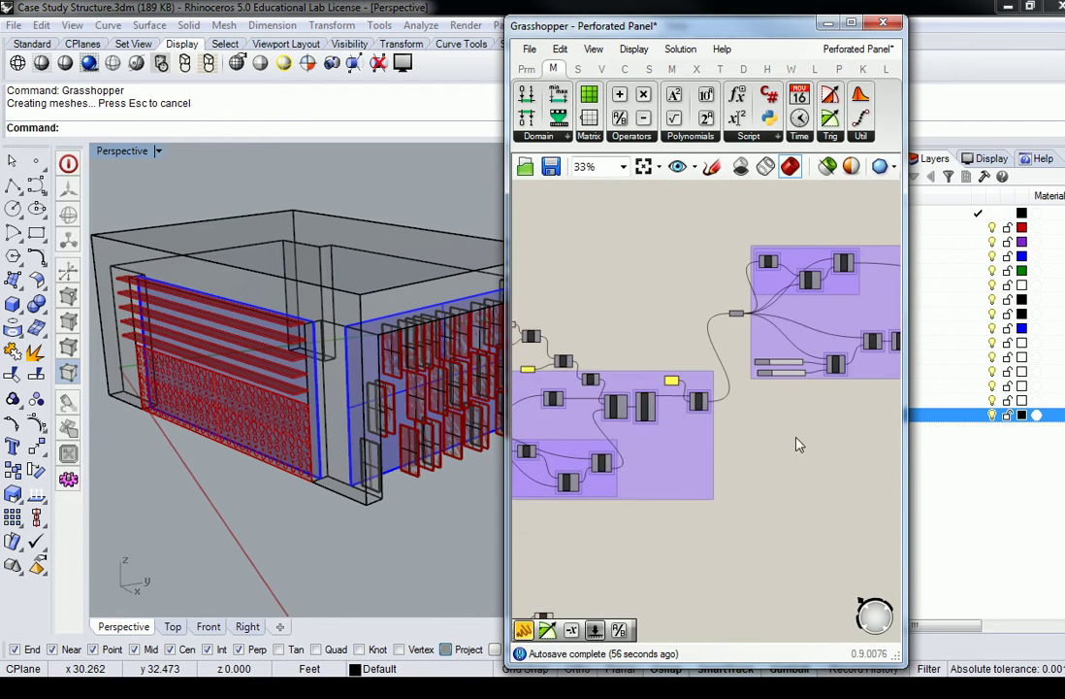
right_drag(893, 330, 492, 429)
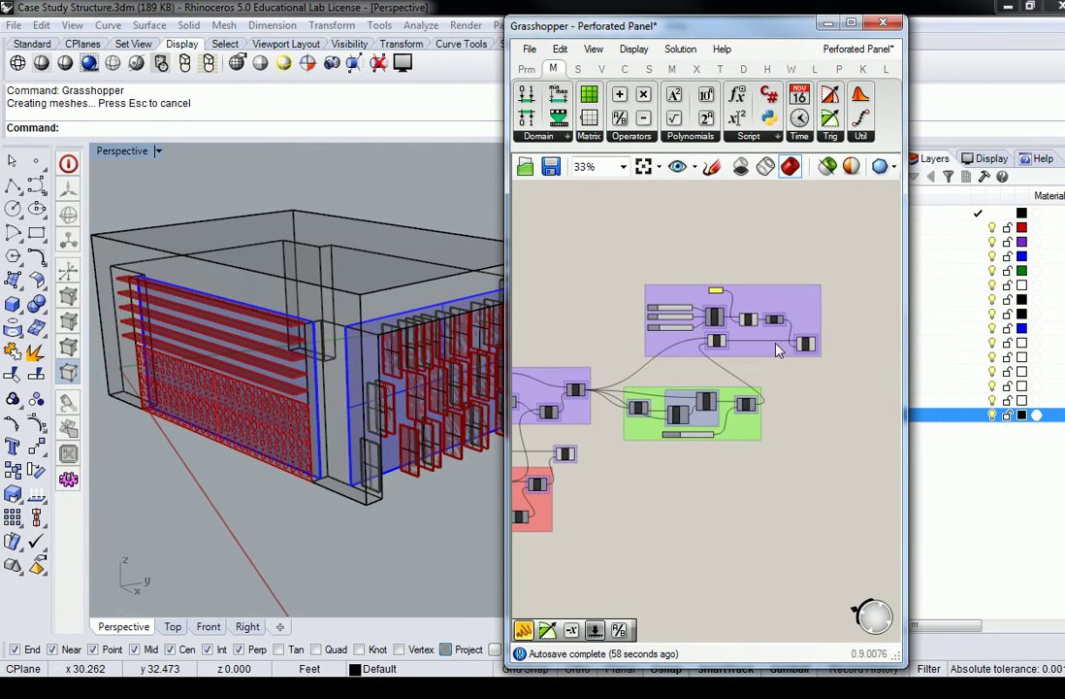
scroll(806, 334, up, 4)
scroll(815, 362, up, 2)
right_click(813, 361)
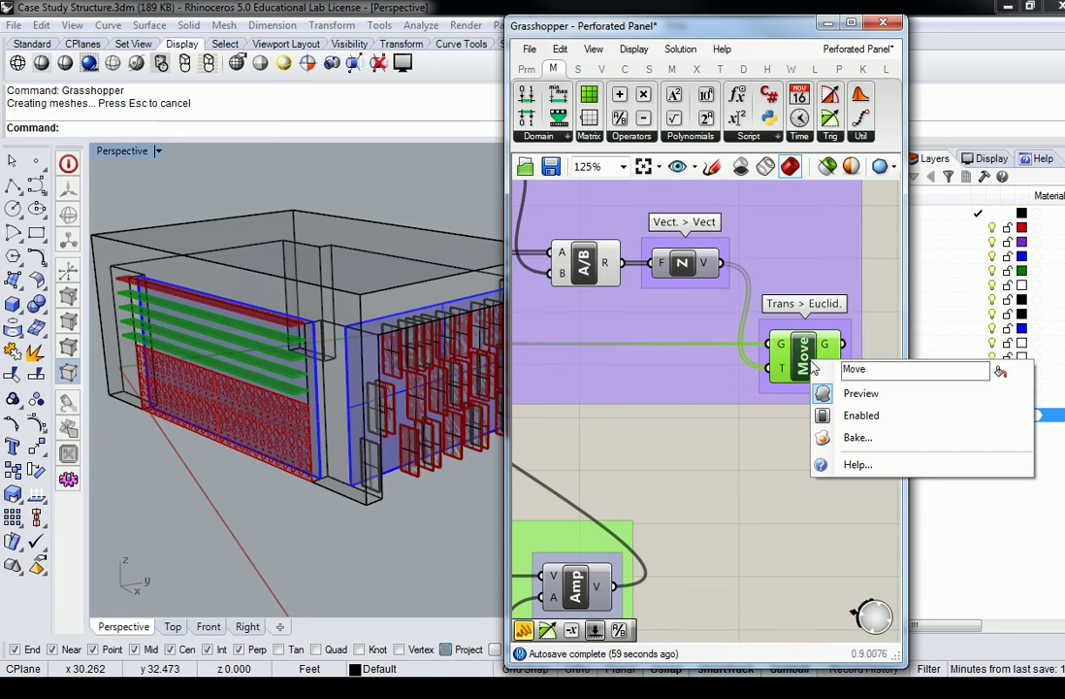
click(872, 440)
scroll(941, 421, down, 3)
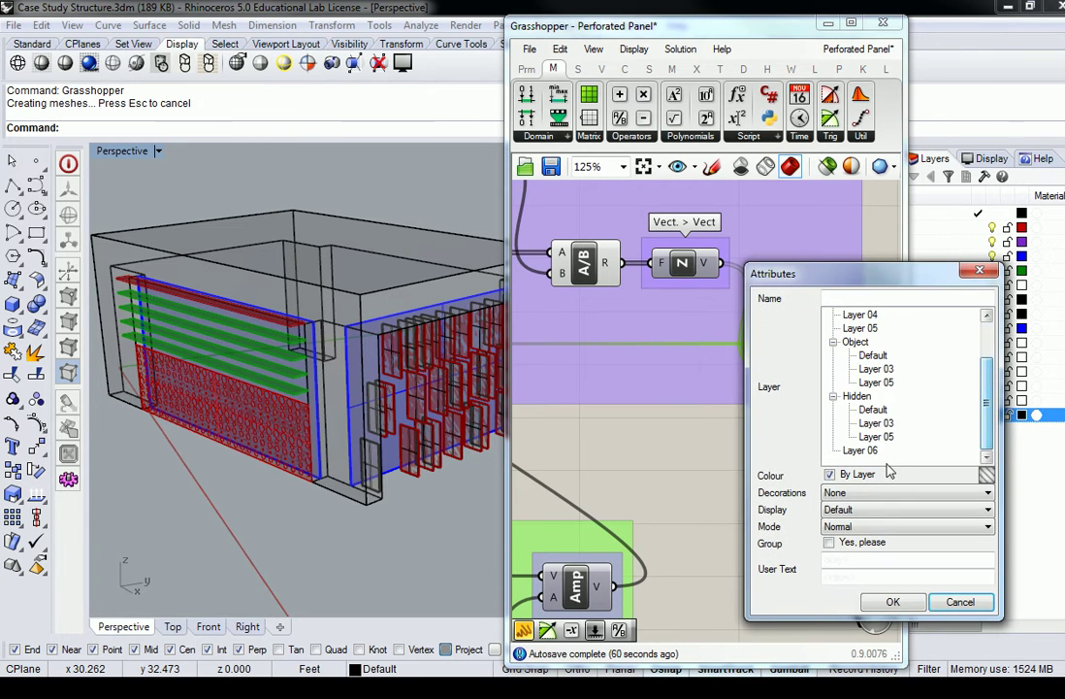
click(861, 450)
click(892, 601)
- Bake the topmost horizontal louver from the Extrude component feeding Move onto Layer 06
scroll(677, 408, down, 4)
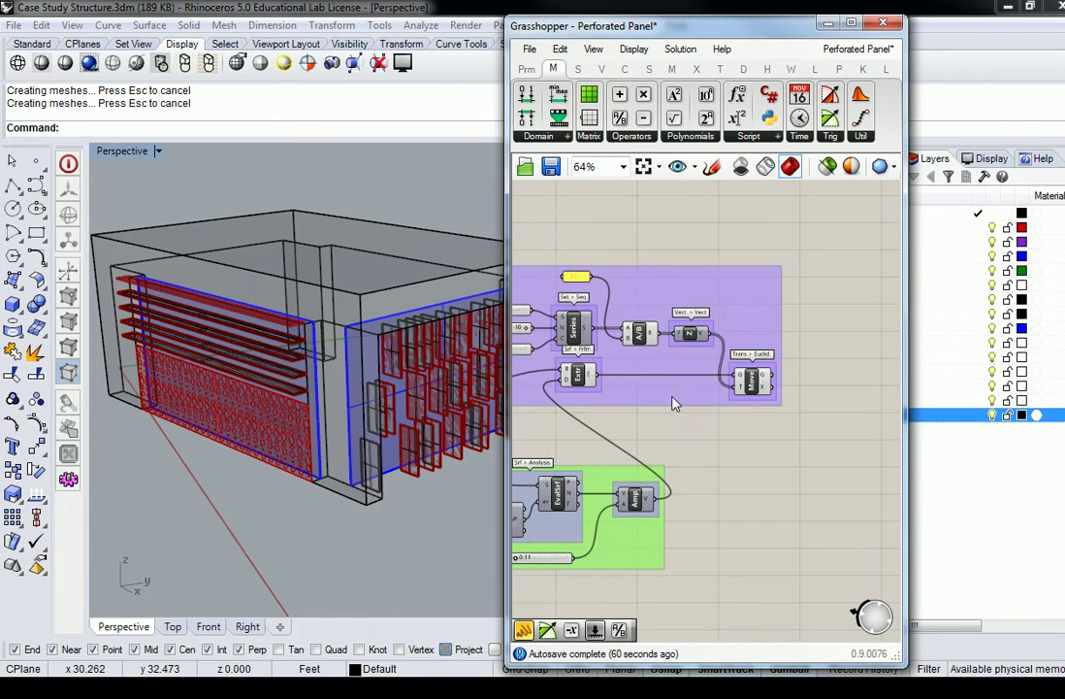
click(705, 378)
right_click(704, 372)
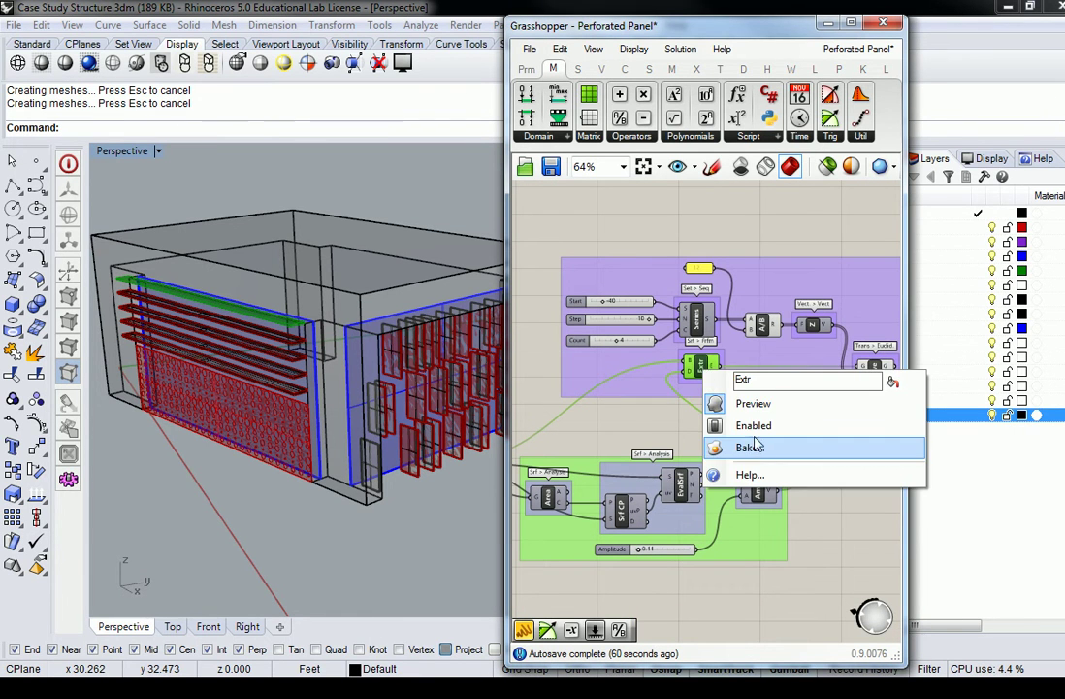
click(762, 450)
scroll(878, 388, down, 2)
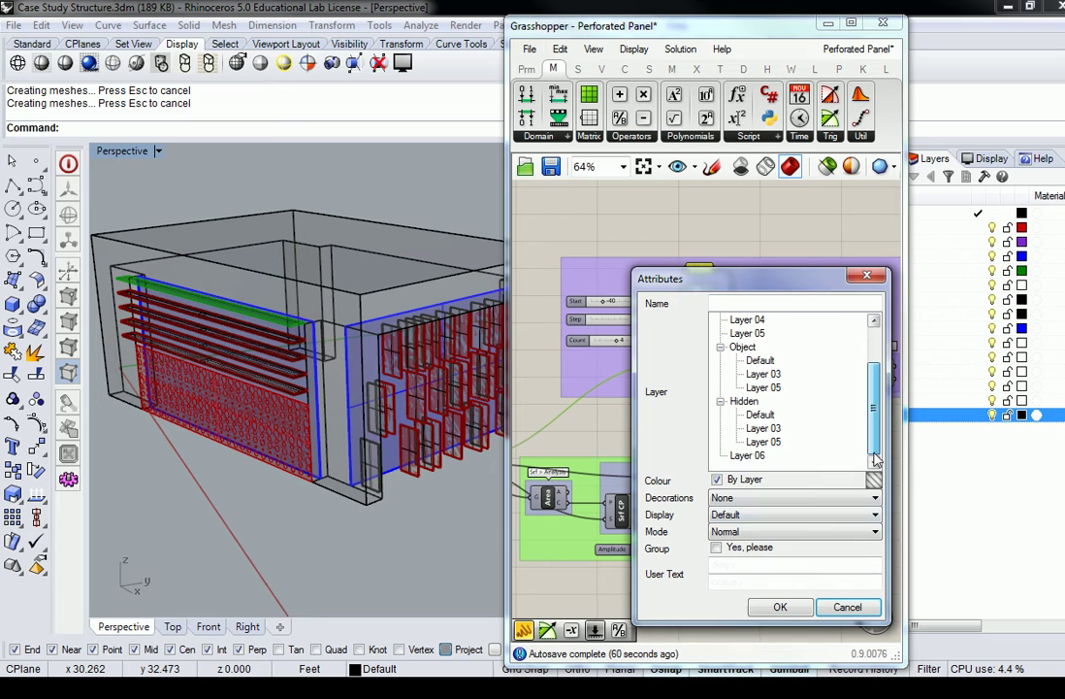
click(748, 455)
click(782, 607)
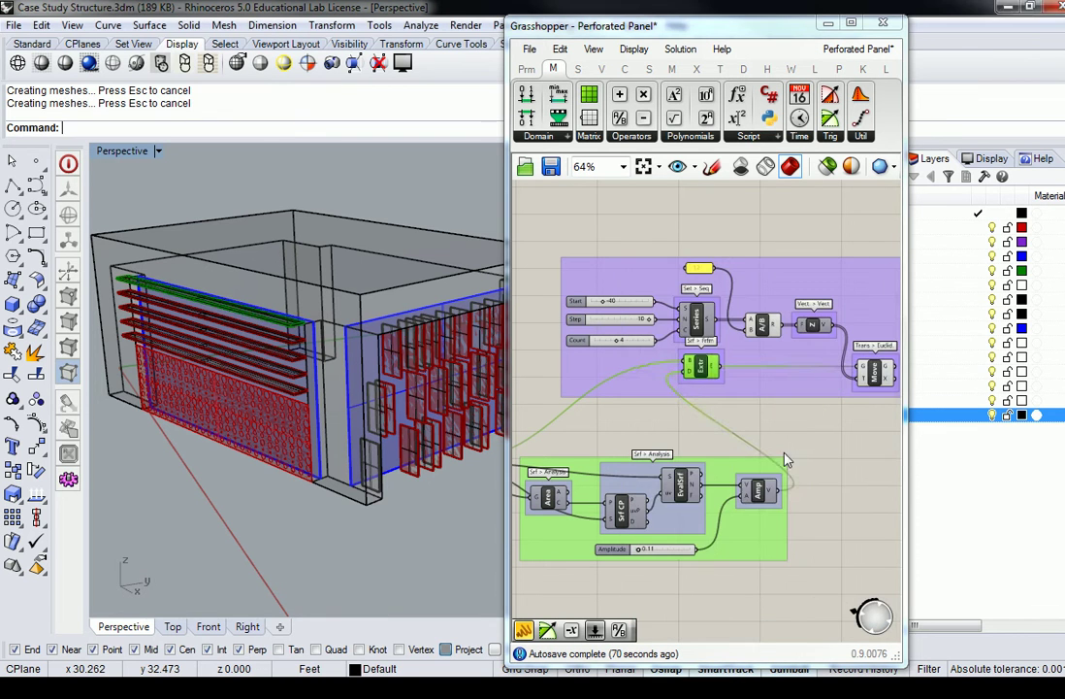
- Bake the perforated panel from its final Extrude component onto Layer 06
scroll(672, 388, down, 3)
right_drag(682, 354, 745, 386)
scroll(745, 386, up, 7)
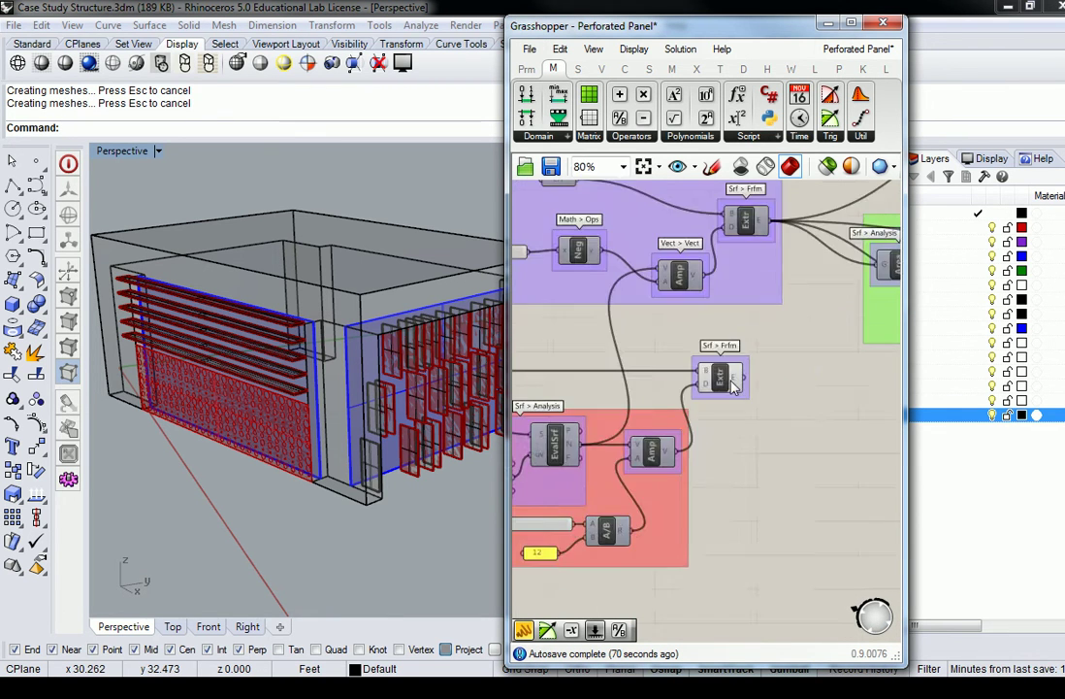
right_click(723, 386)
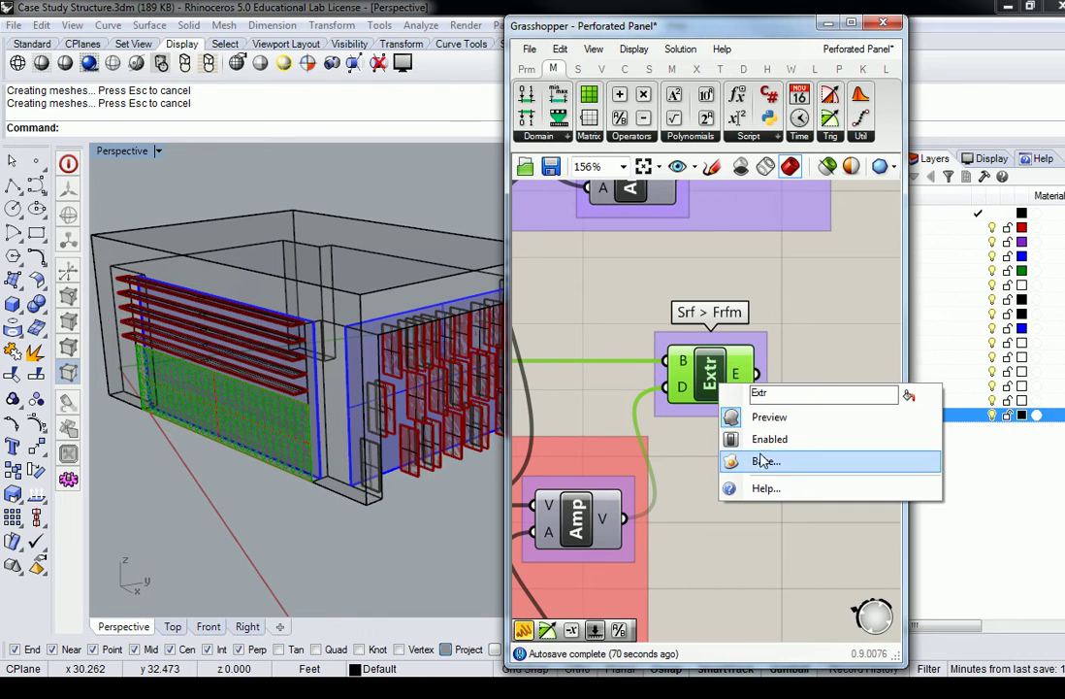
click(766, 461)
scroll(876, 472, down, 2)
click(751, 470)
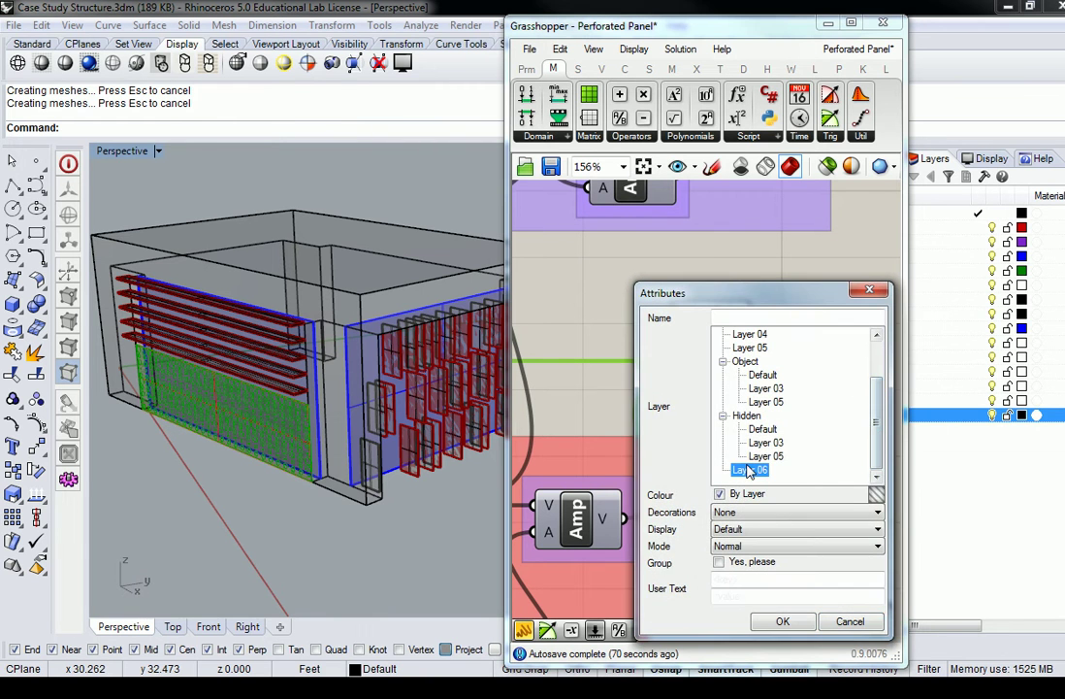
click(782, 621)
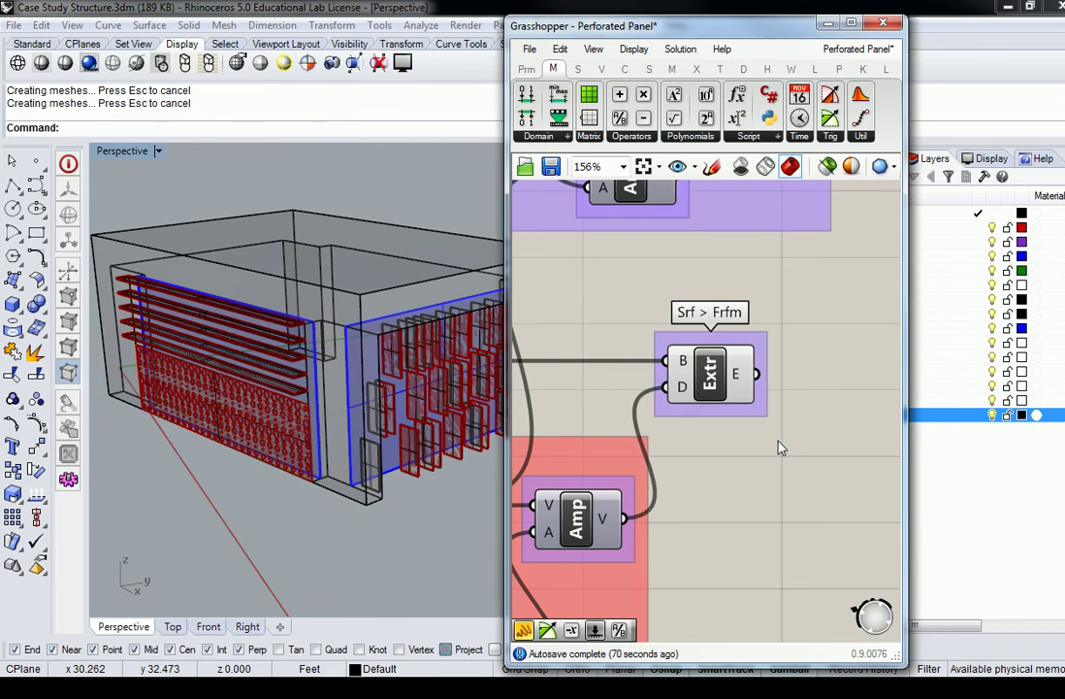
- Select every component of the Perforated Panel definition and turn off their preview
scroll(778, 445, down, 1)
scroll(829, 283, down, 10)
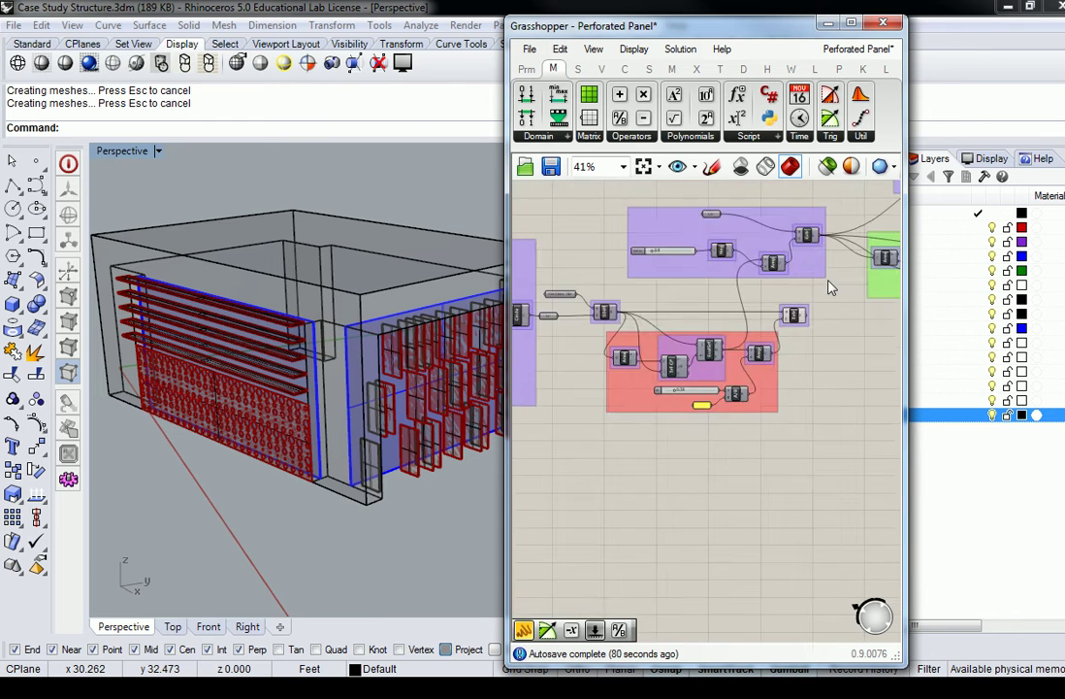
drag(861, 223, 609, 468)
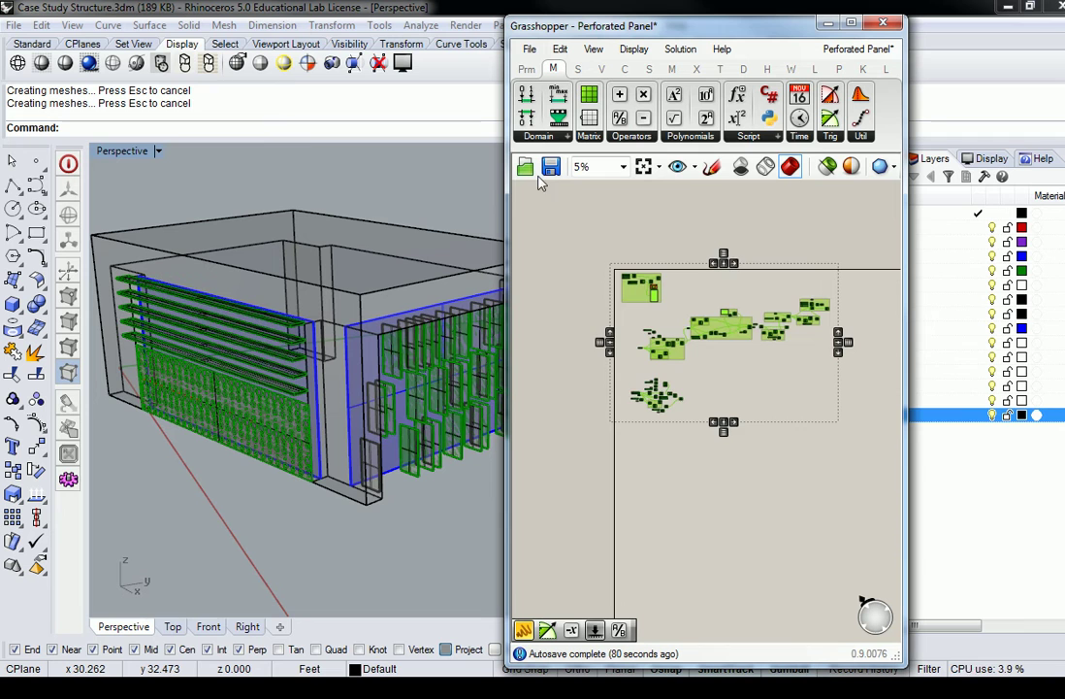
middle_click(677, 333)
click(725, 278)
click(764, 459)
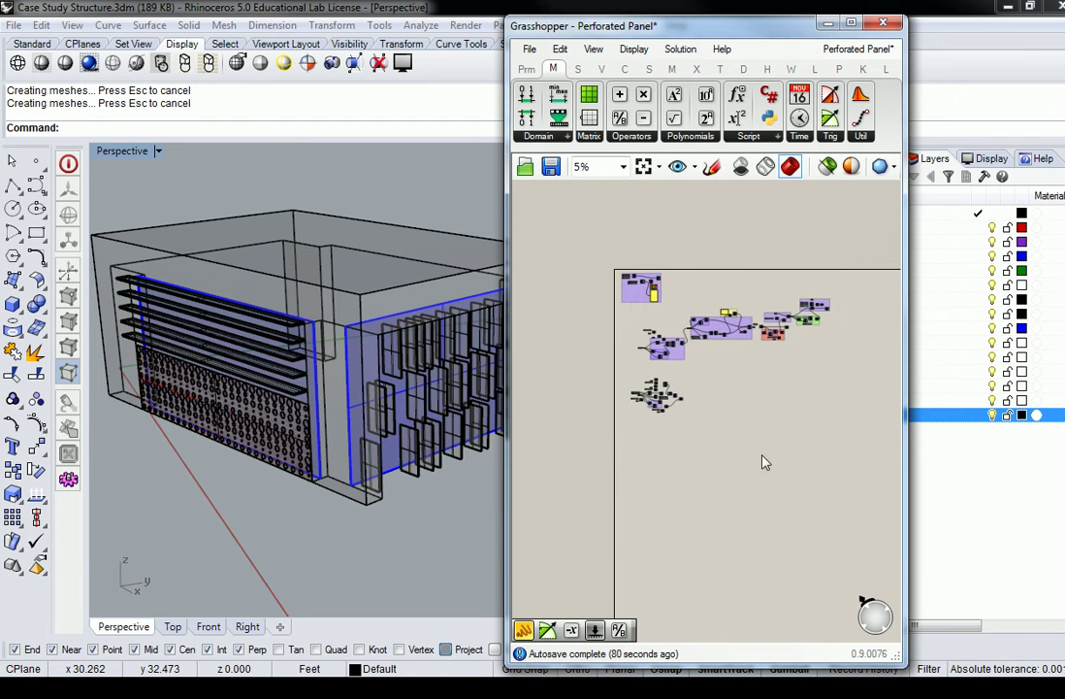
- Save the Perforated Panel definition and minimize Grasshopper to return to the Rhino model
click(529, 48)
click(562, 146)
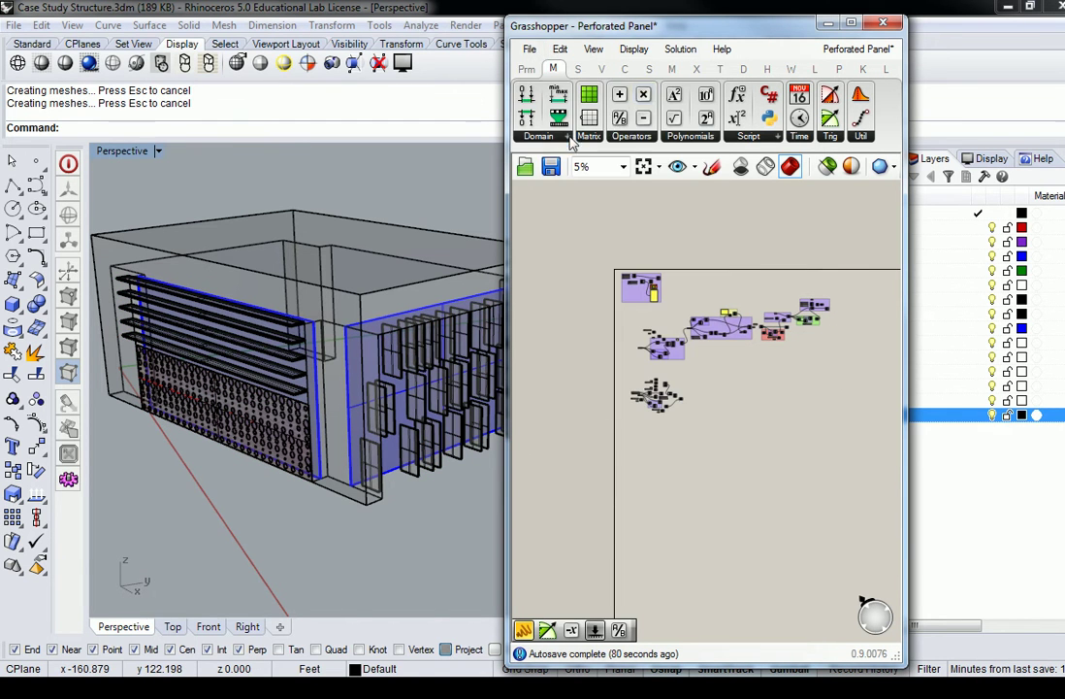
click(823, 22)
- Turn off Layer 01 in the Rhino model
mouse_move(628, 340)
right_down()
mouse_move(452, 326)
mouse_move(617, 381)
mouse_move(611, 345)
right_up()
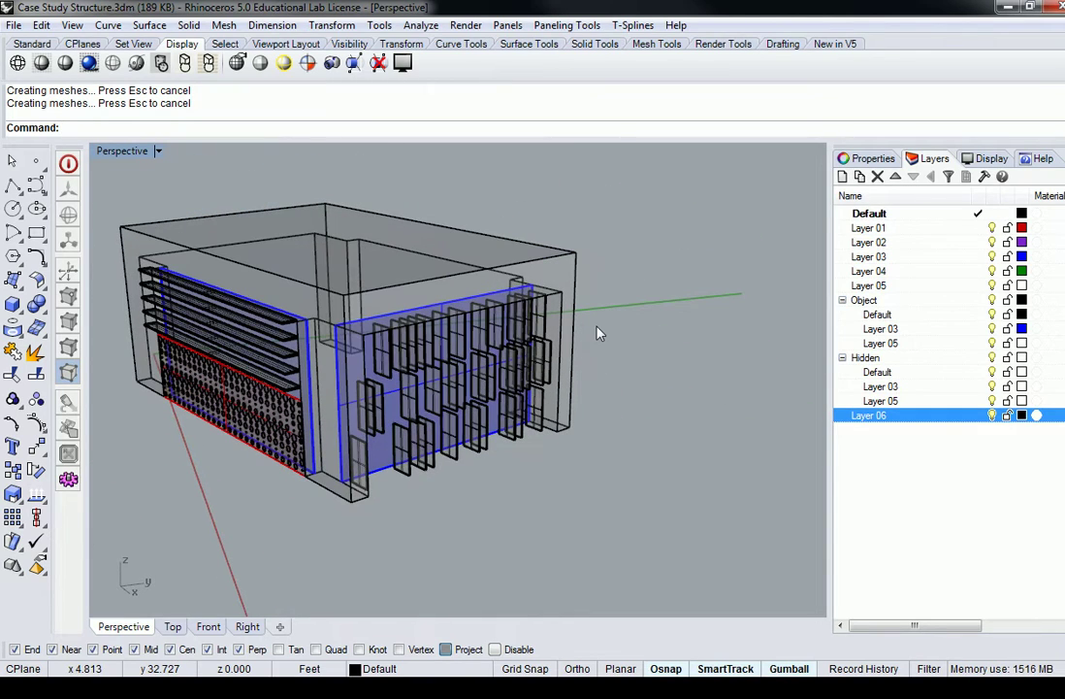
scroll(427, 359, up, 6)
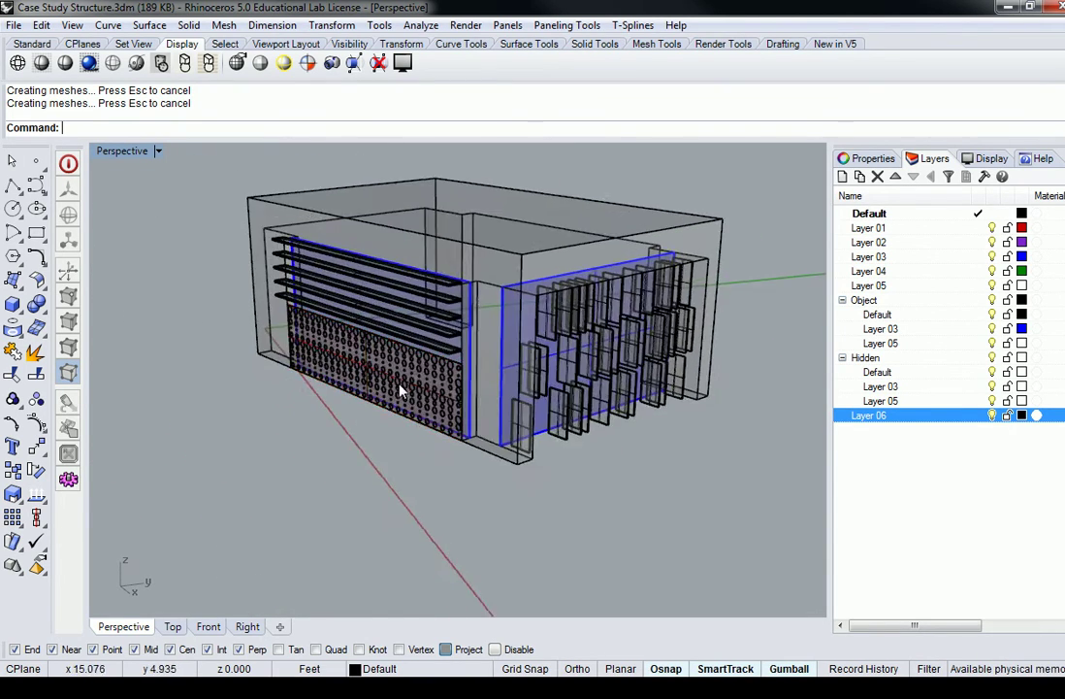
click(992, 228)
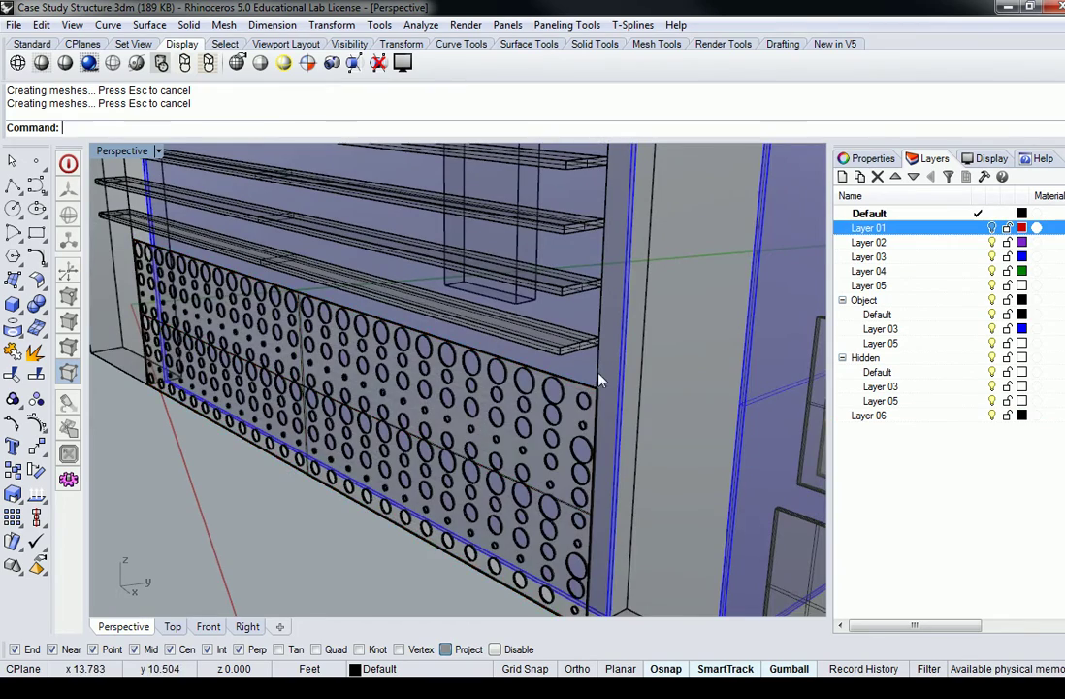
- Examine the baked louvers, perforated panel and vertical fins on the building from several angles
scroll(591, 377, down, 8)
mouse_move(561, 376)
right_down()
mouse_move(633, 360)
mouse_move(571, 359)
right_up()
scroll(595, 366, up, 7)
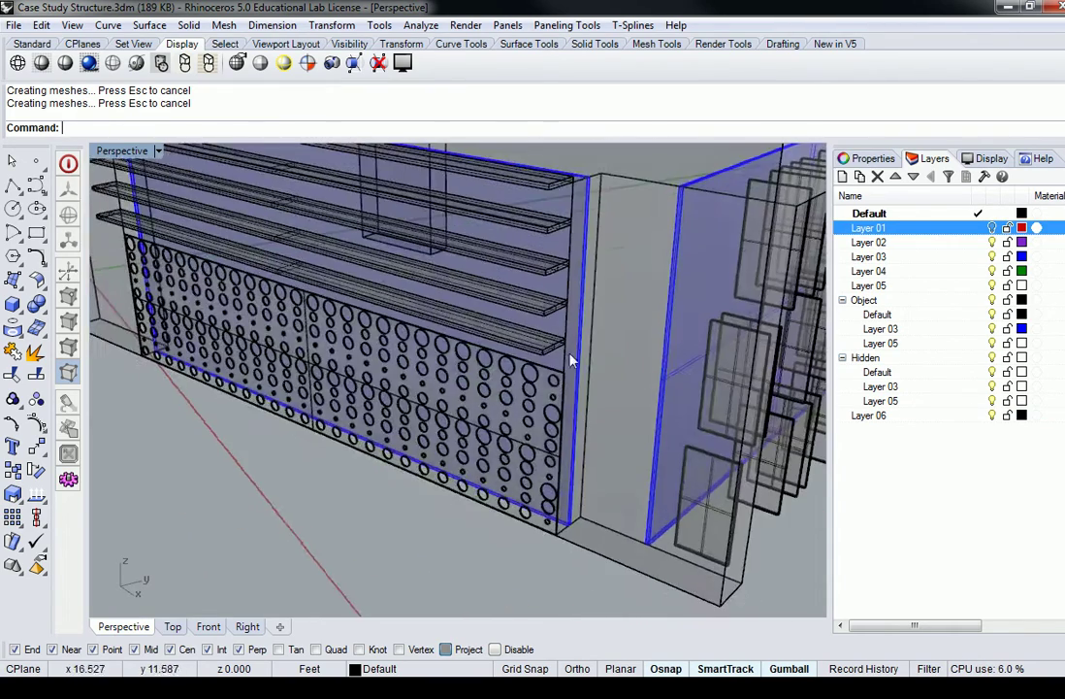
scroll(572, 357, down, 5)
right_drag(621, 281, 629, 233)
click(630, 233)
key(Escape)
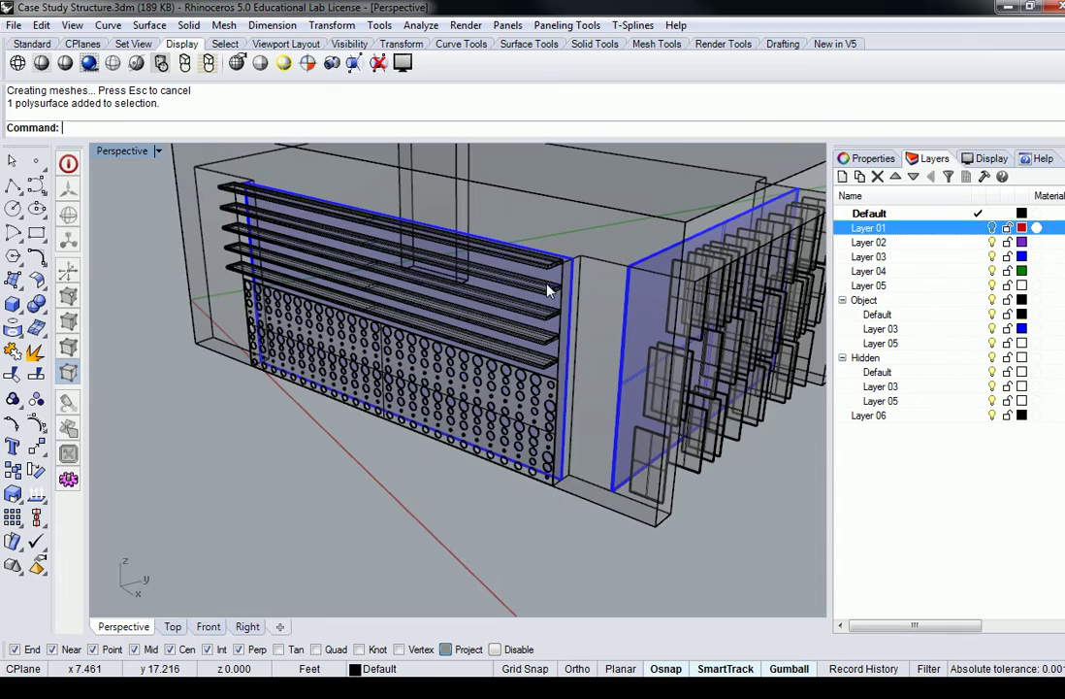
right_drag(539, 270, 506, 600)
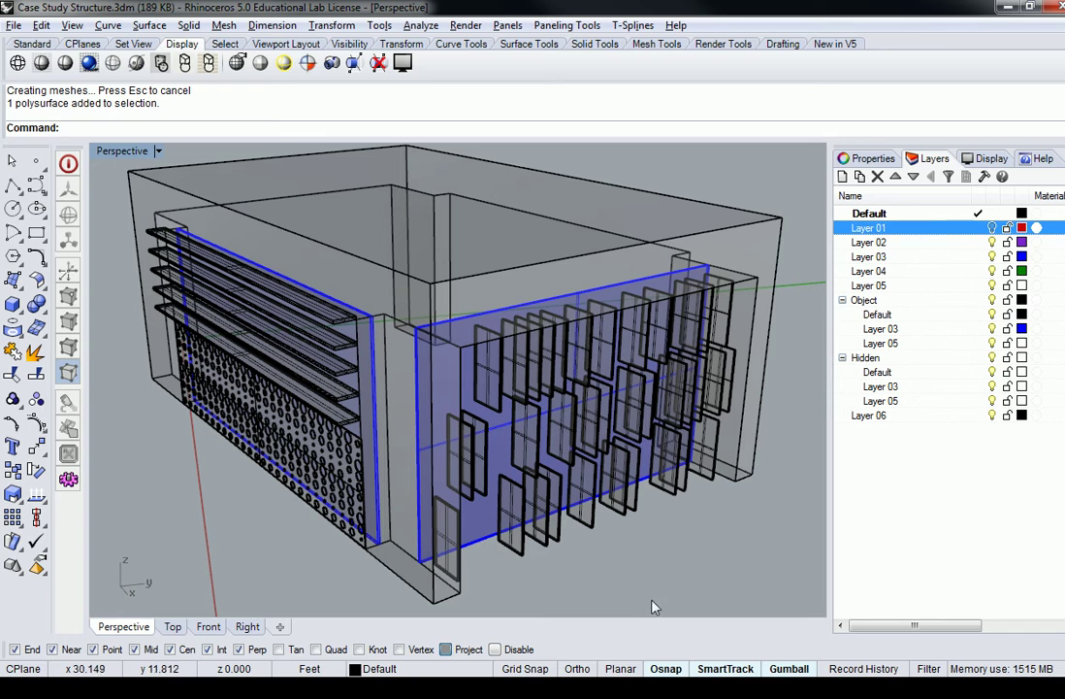
- Return to Grasshopper, open Radiation_Analysis.gh from the Assignment 5 Radiation Study folder, and bring the Grasshopper window back up once loaded
click(1009, 689)
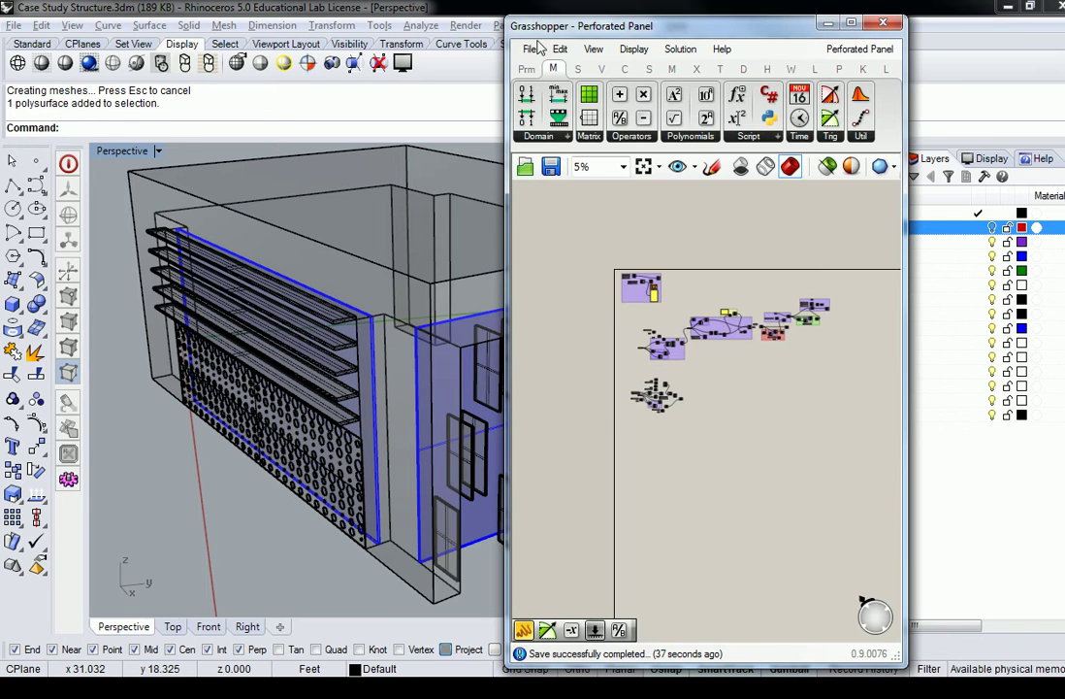
click(536, 49)
click(582, 91)
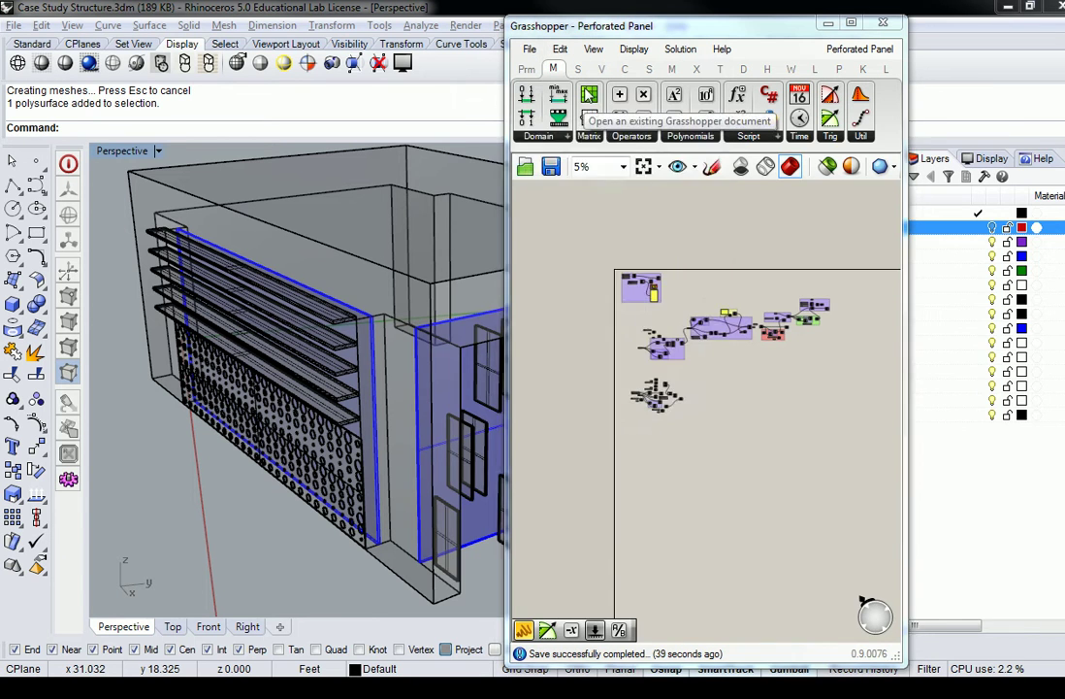
click(582, 164)
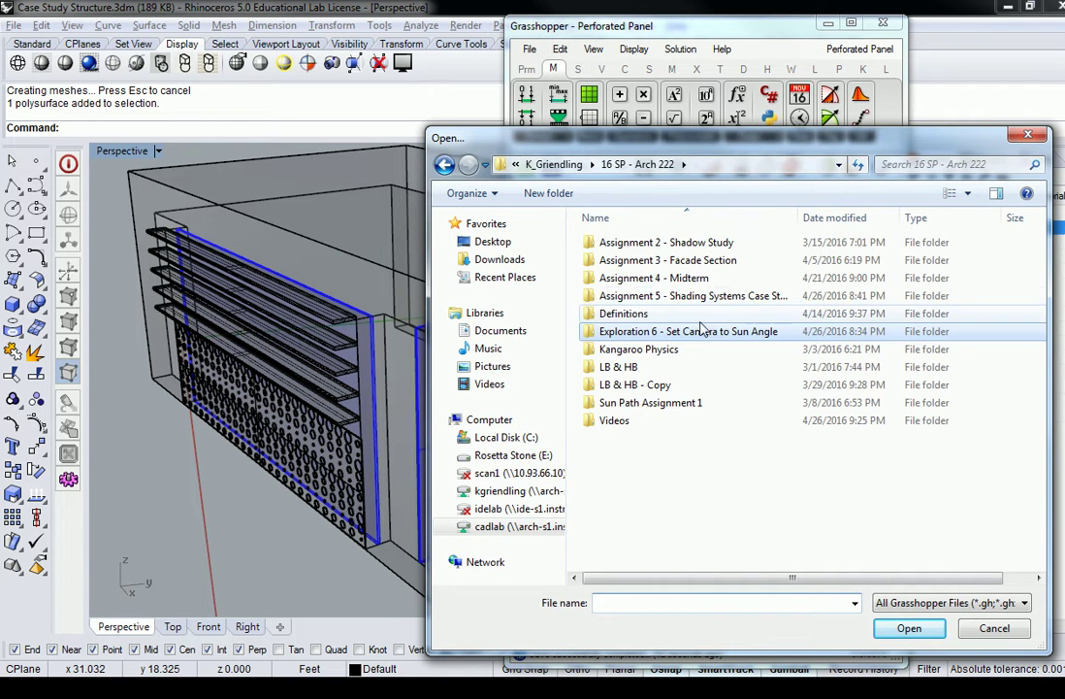
double_click(674, 296)
double_click(637, 262)
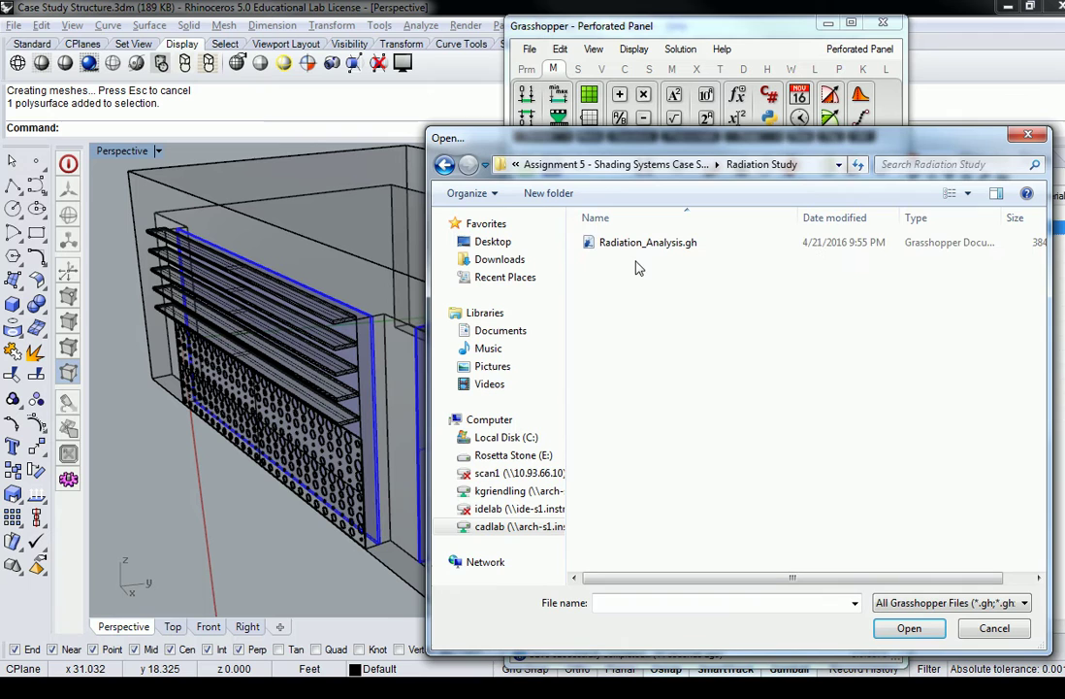
click(643, 248)
click(926, 631)
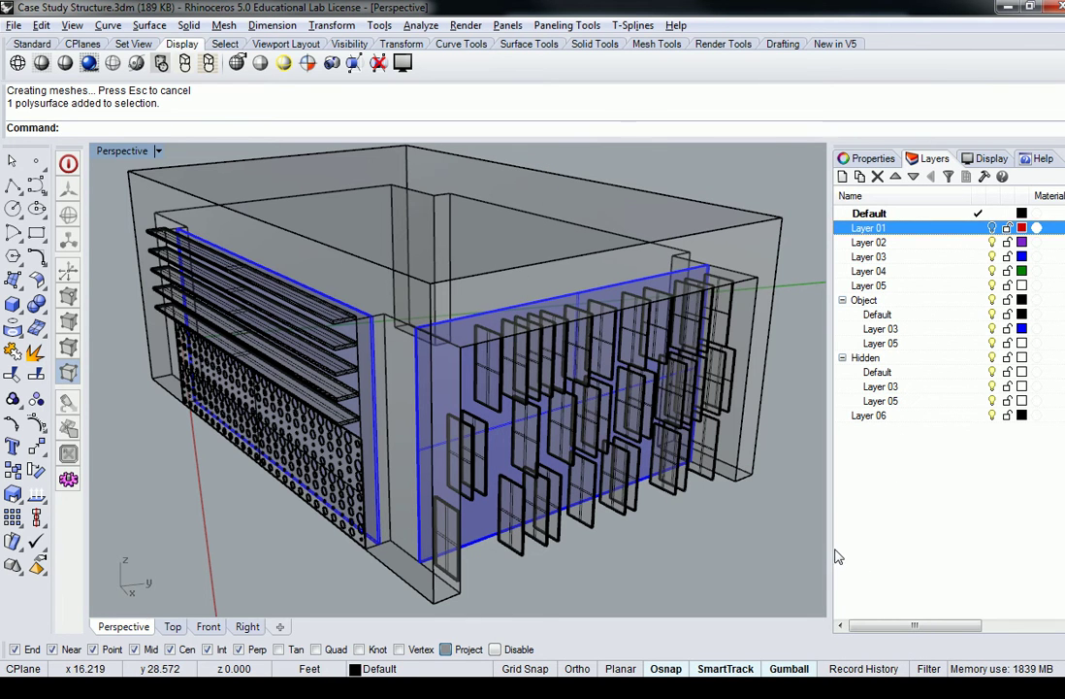
text(Grasshopper)
key(Return)
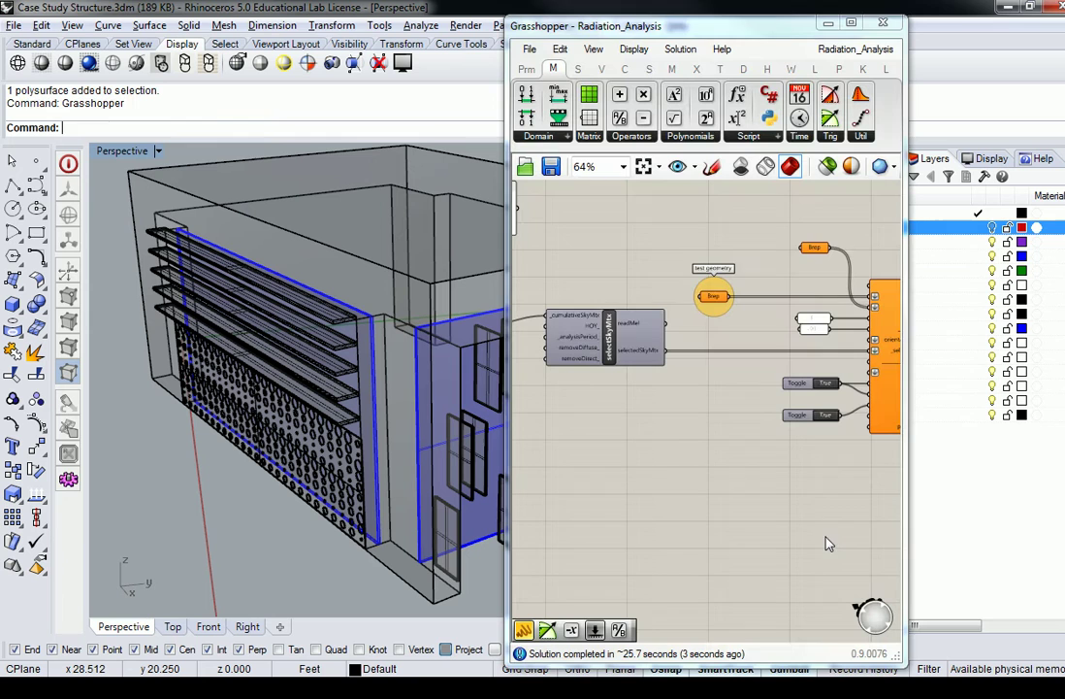
- Delete the weather file URL panel, the EPW path panel and the Open EPW + STAT component from the radiation definition
scroll(675, 385, down, 3)
right_drag(676, 386, 880, 385)
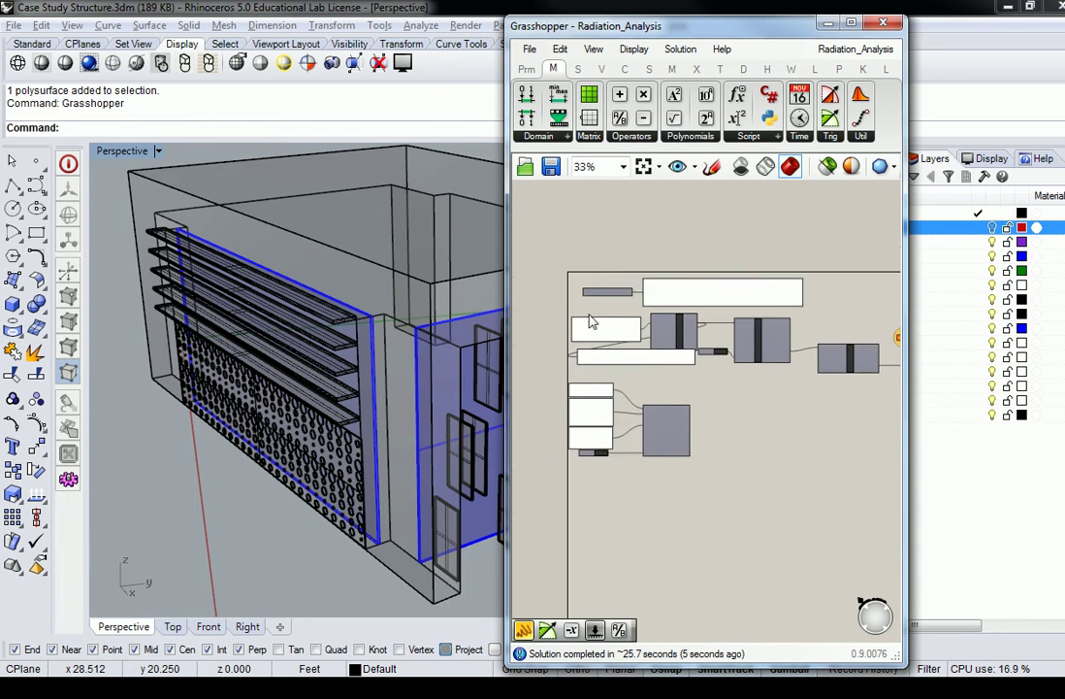
scroll(588, 318, up, 4)
scroll(718, 382, down, 7)
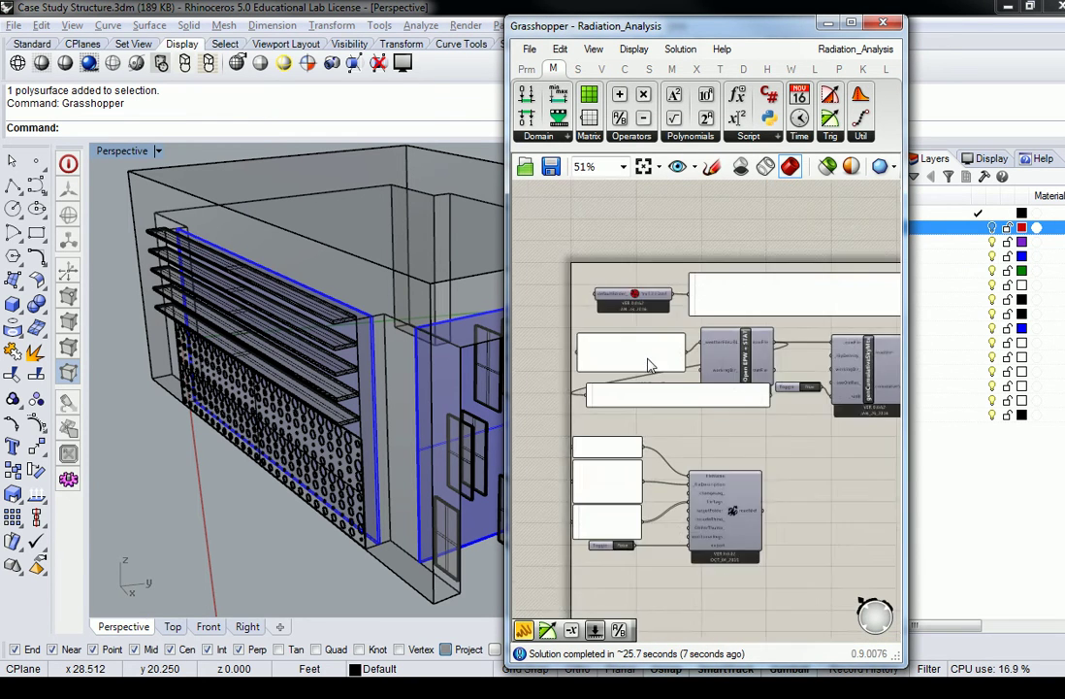
scroll(665, 381, up, 5)
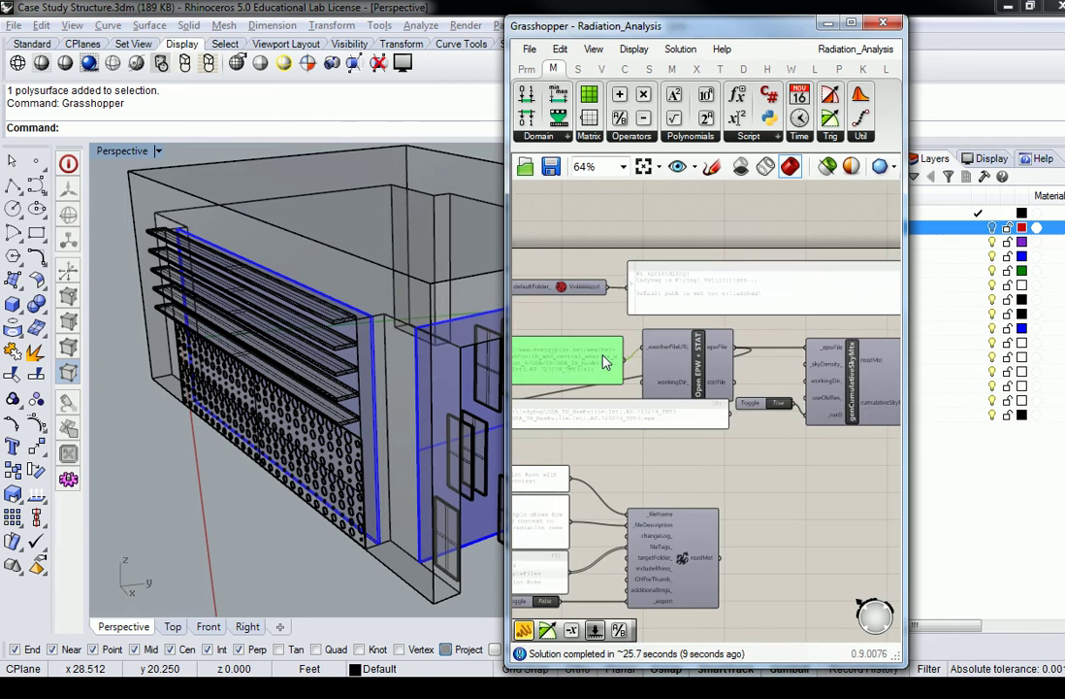
right_drag(684, 373, 748, 355)
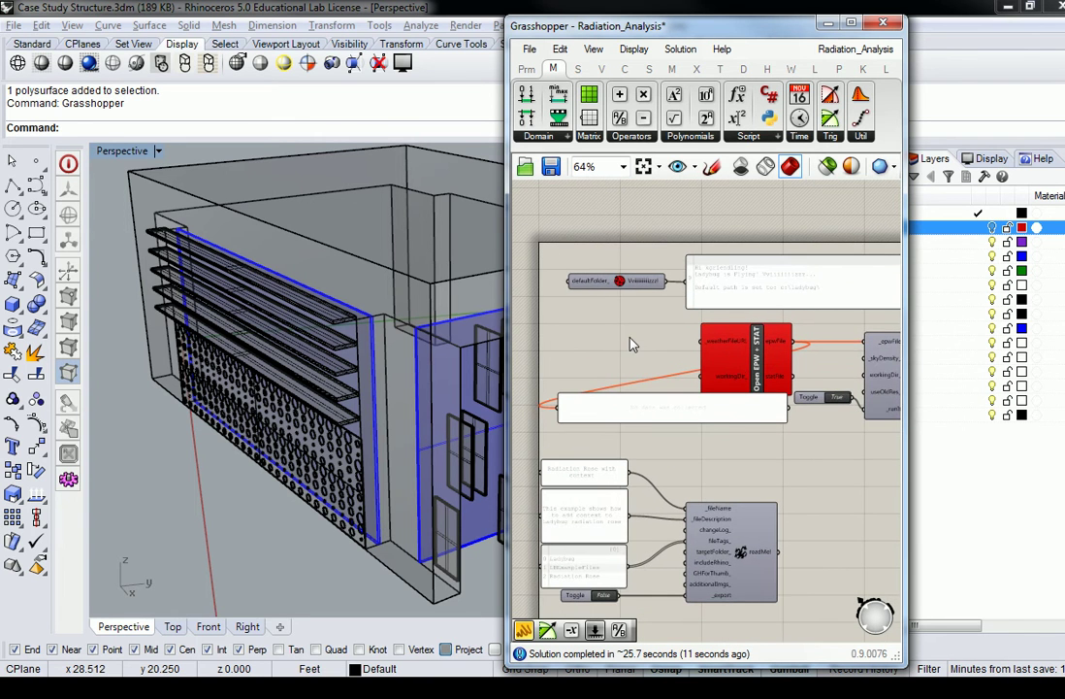
right_drag(631, 344, 673, 344)
click(703, 413)
key(Delete)
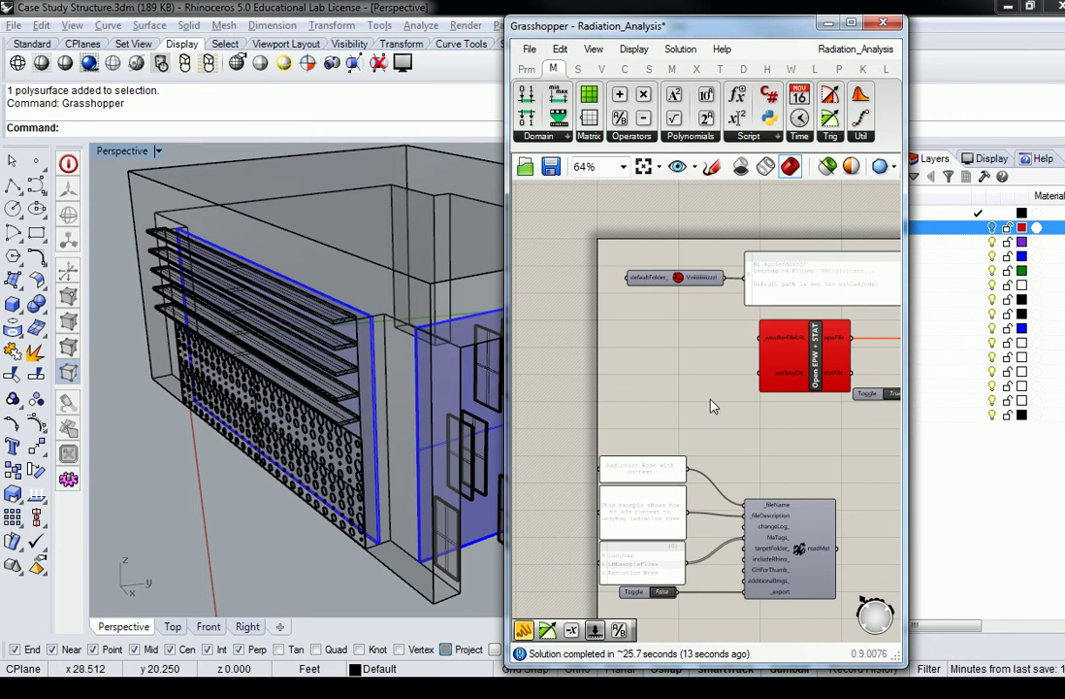
click(813, 357)
key(Delete)
- Place a File Path parameter beside the _epwFile input of the genCumulativeSkyMtx component
right_drag(856, 346, 596, 381)
scroll(597, 382, up, 3)
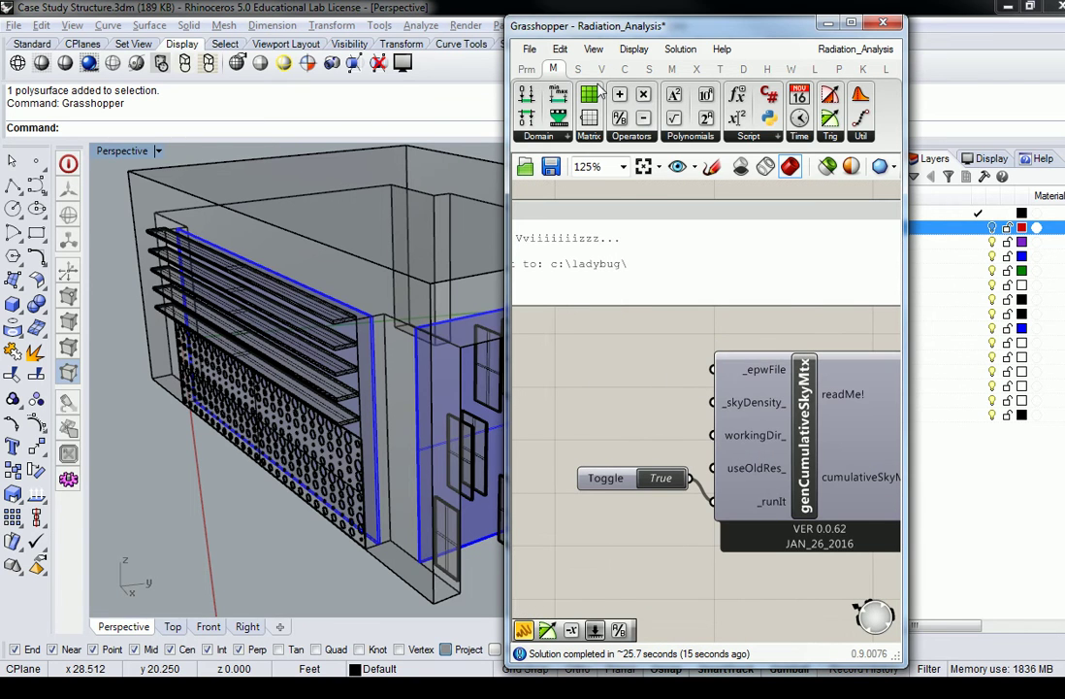
click(526, 69)
click(644, 136)
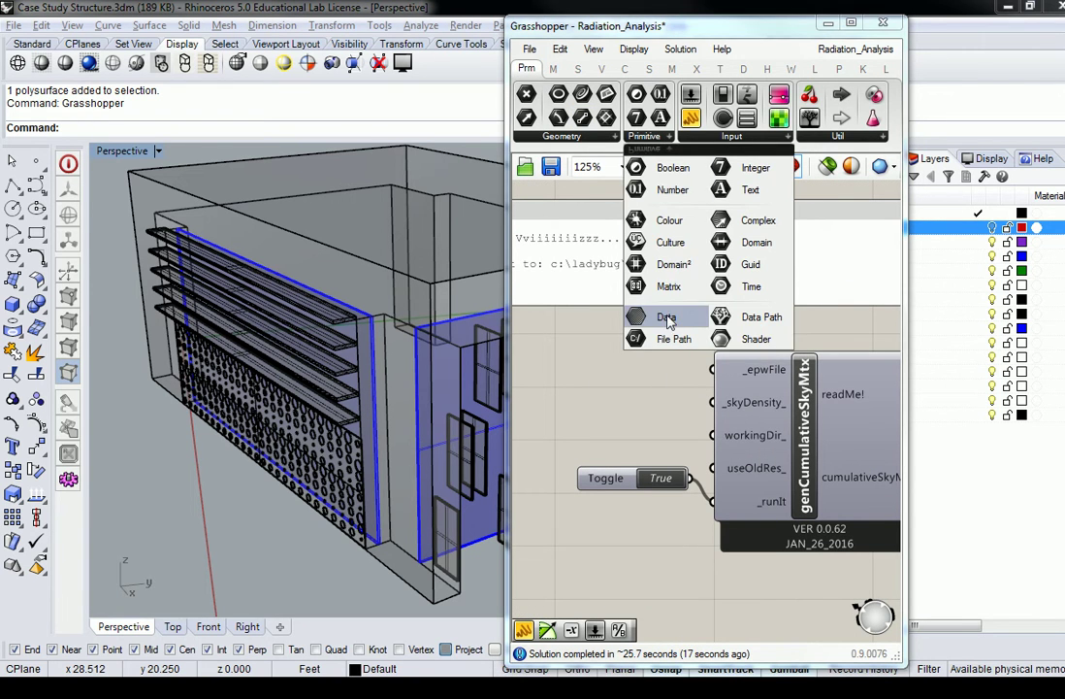
drag(671, 338, 601, 382)
- Set the File Path to USA_CA_Palm.Springs.Intl.AP.722868_TMY3.epw and connect it to the _epwFile input of genCumulativeSkyMtx
right_click(602, 391)
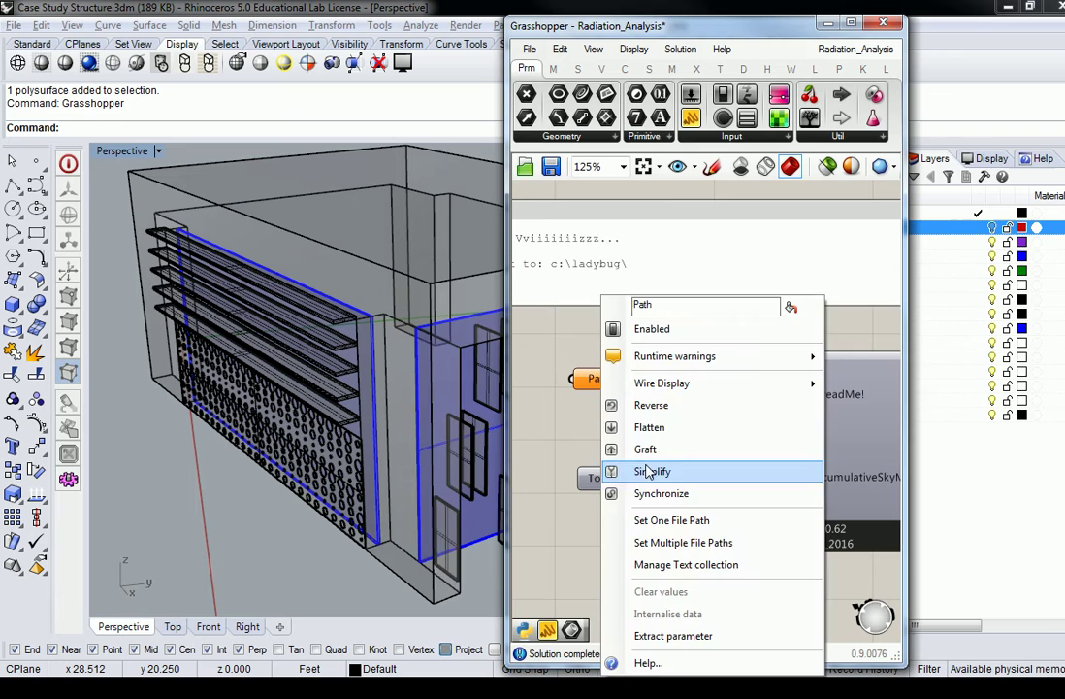
click(641, 519)
click(655, 369)
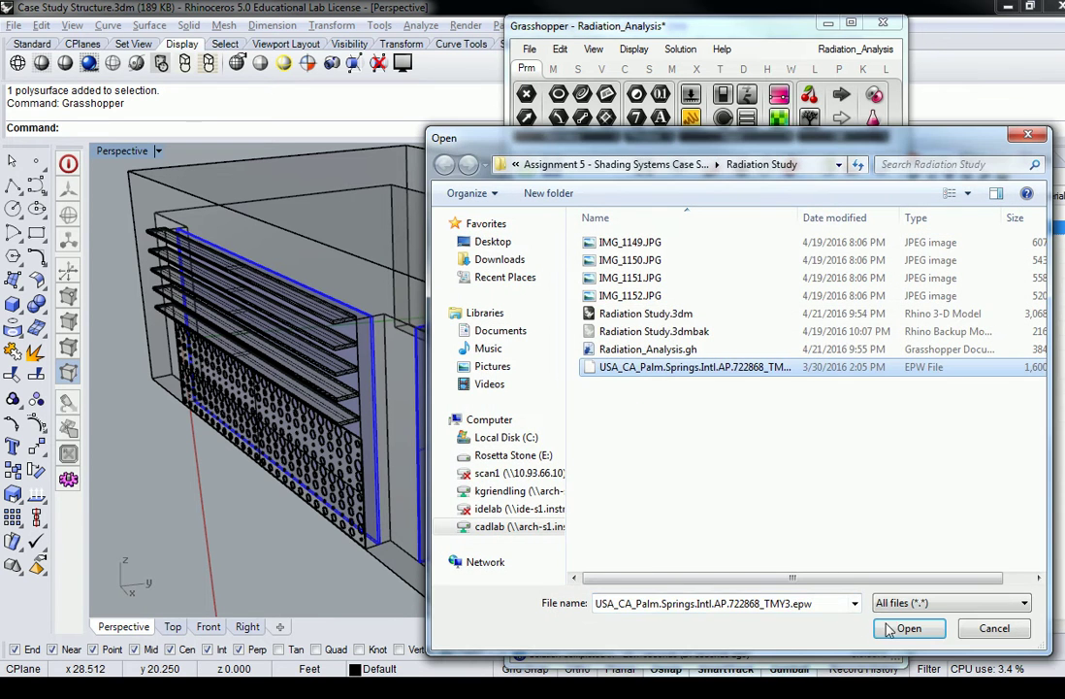
double_click(655, 369)
drag(629, 379, 714, 374)
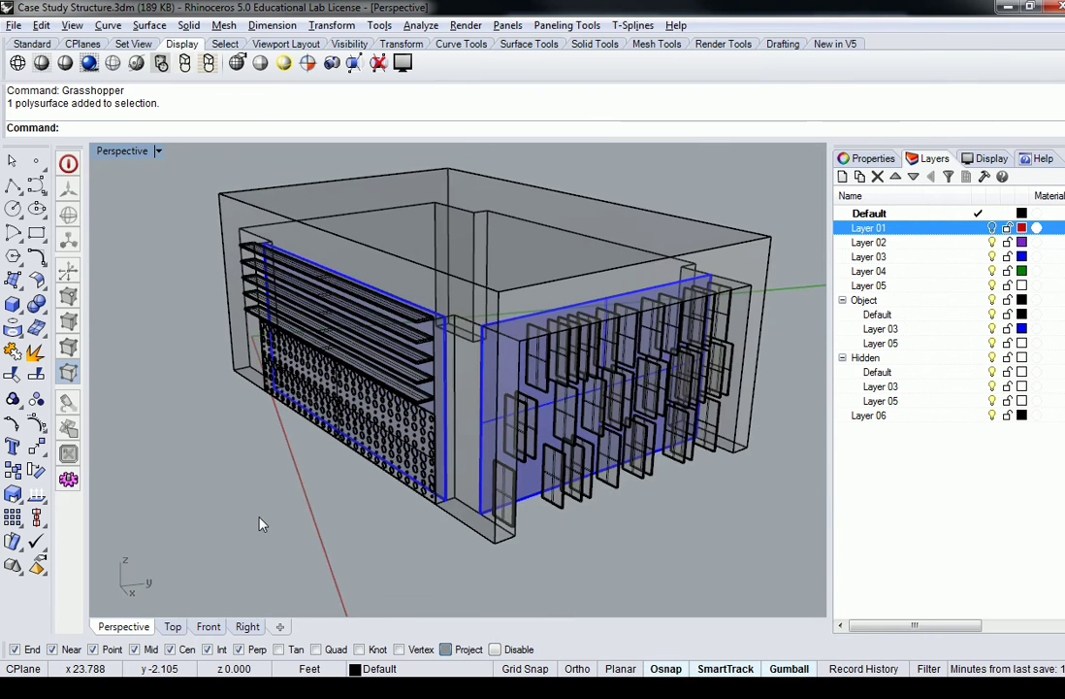
- Rotate the whole building with its facade elements clockwise about the vertical axis until its walls run roughly along the X and Y axes
scroll(420, 454, down, 5)
right_drag(421, 454, 436, 554)
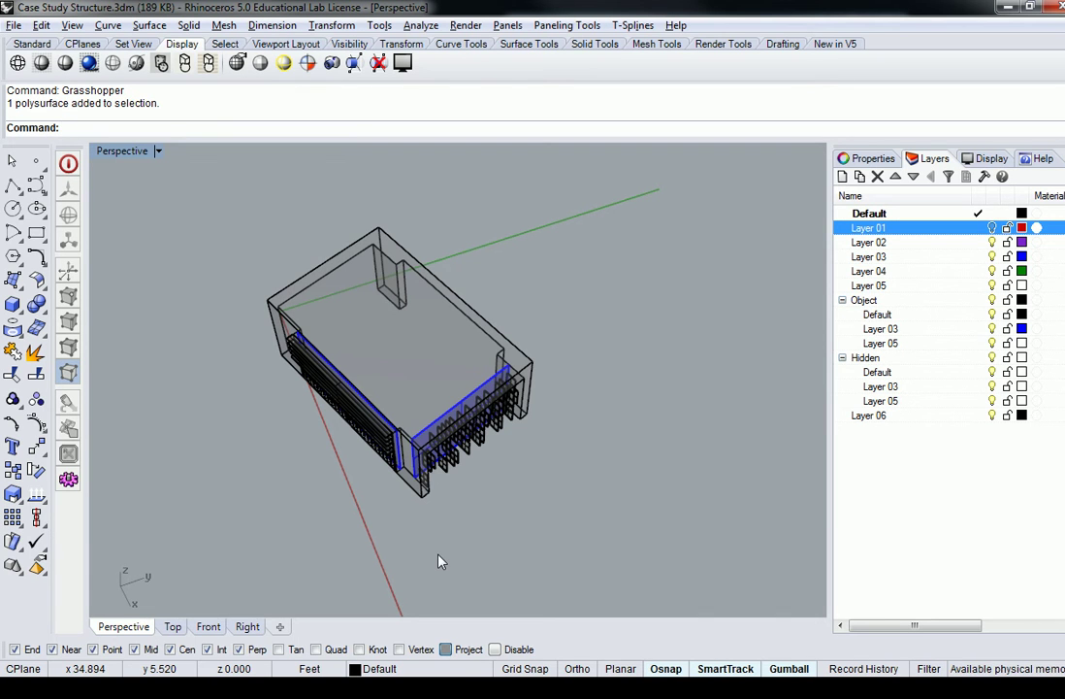
drag(202, 186, 669, 563)
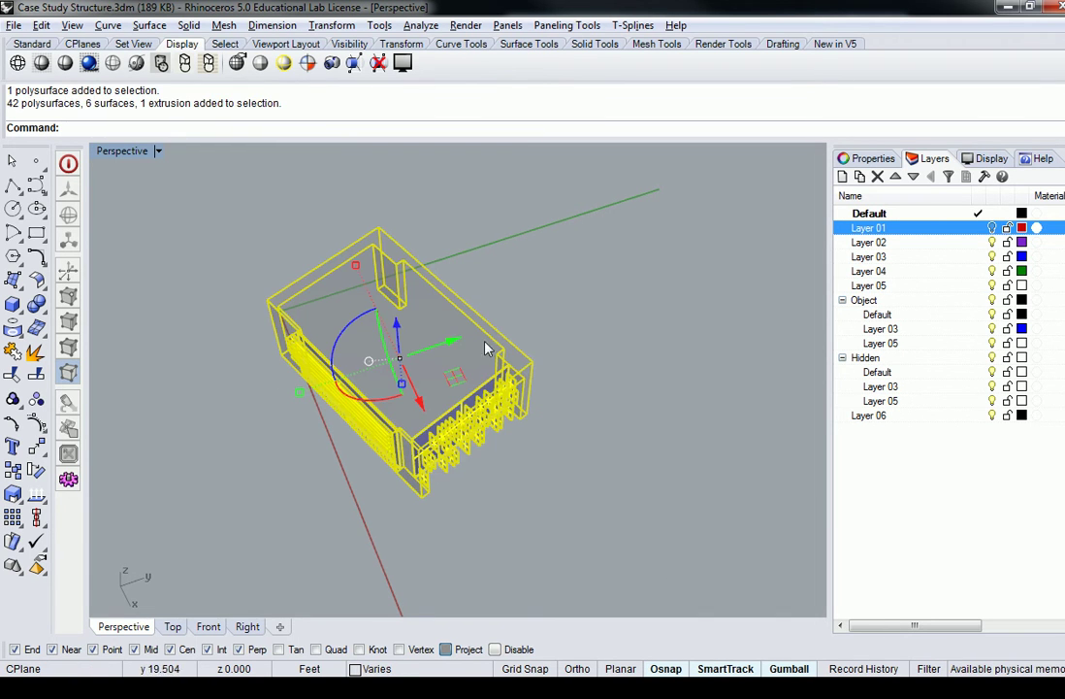
drag(339, 335, 372, 316)
click(330, 458)
right_drag(330, 458, 407, 473)
scroll(407, 472, up, 4)
scroll(518, 465, down, 1)
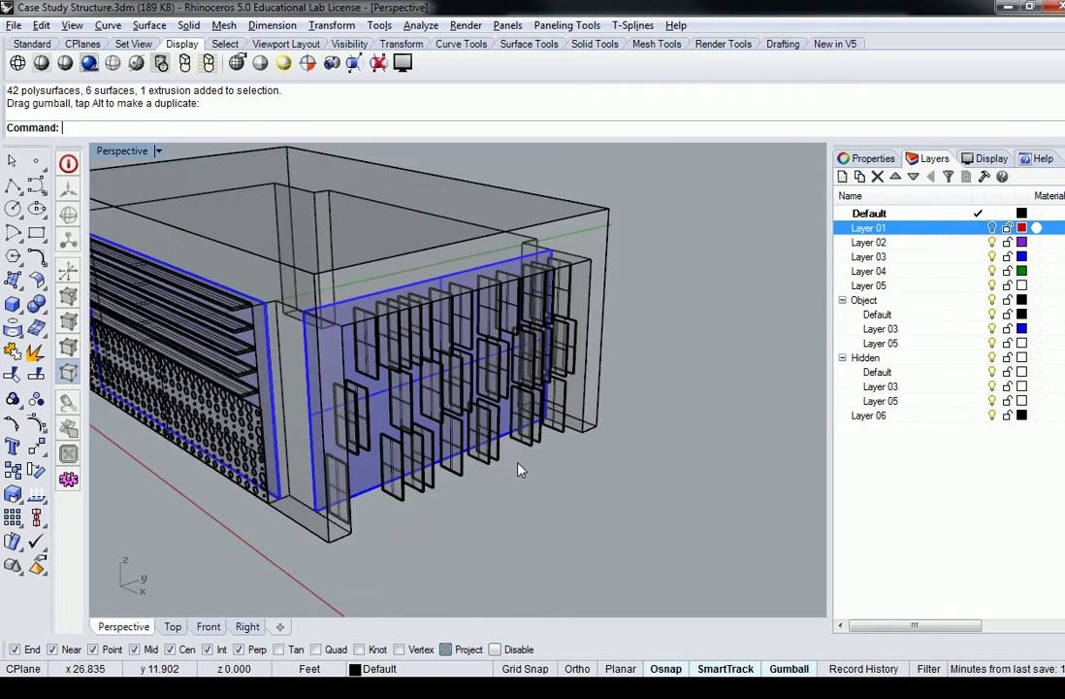
scroll(524, 437, down, 2)
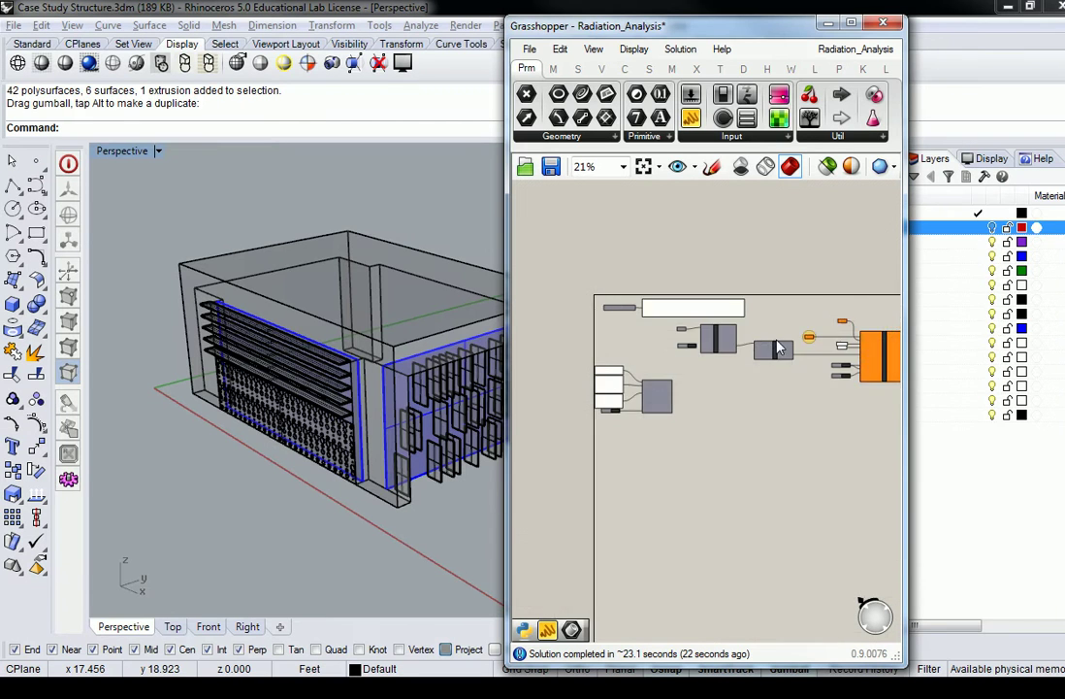
- Delete the Brep parameter connected to the context_ input of the radiationAnalysis component
right_drag(777, 343, 566, 371)
scroll(571, 351, up, 6)
right_drag(778, 368, 679, 340)
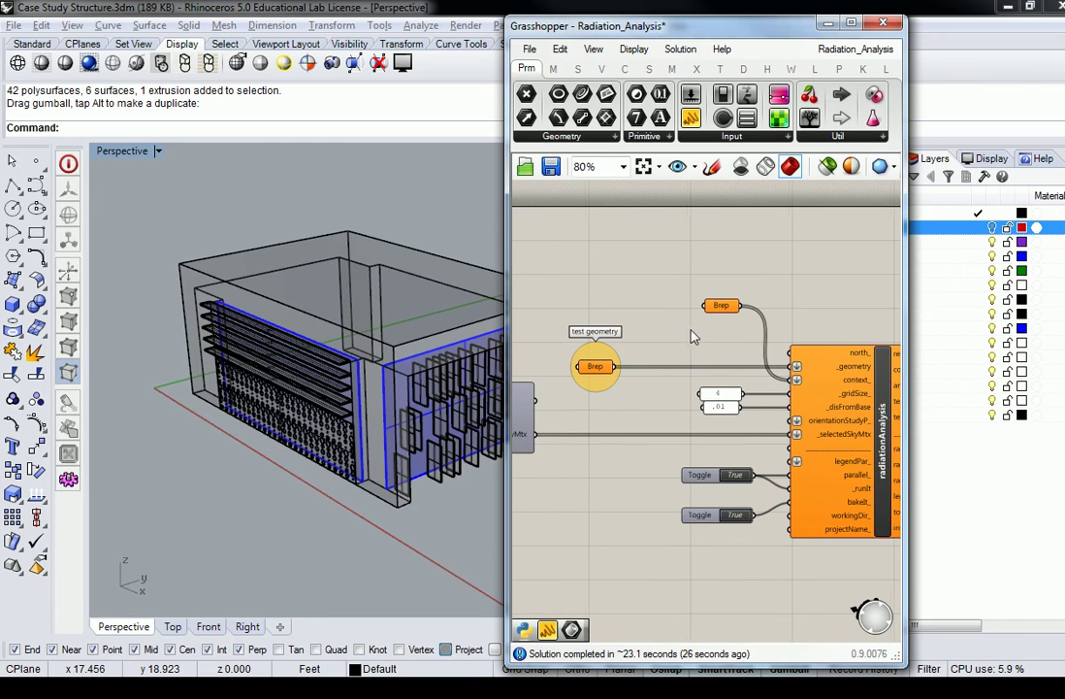
click(732, 306)
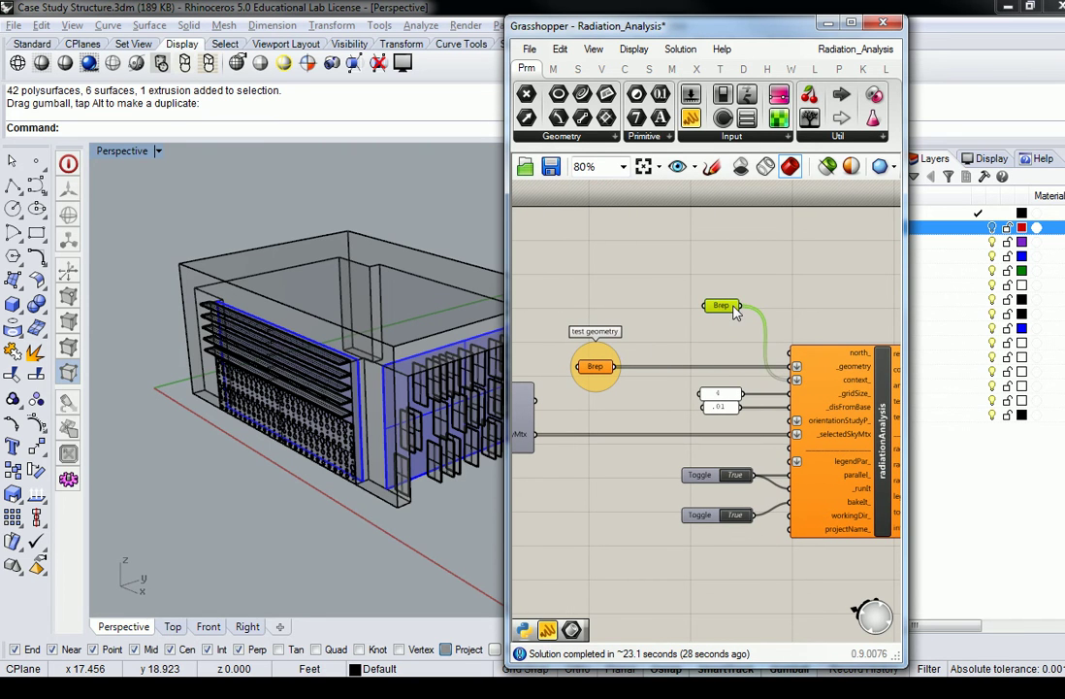
key(Delete)
- Set the test geometry Brep parameter to reference the whole building together with all its facade elements
right_drag(659, 340, 722, 342)
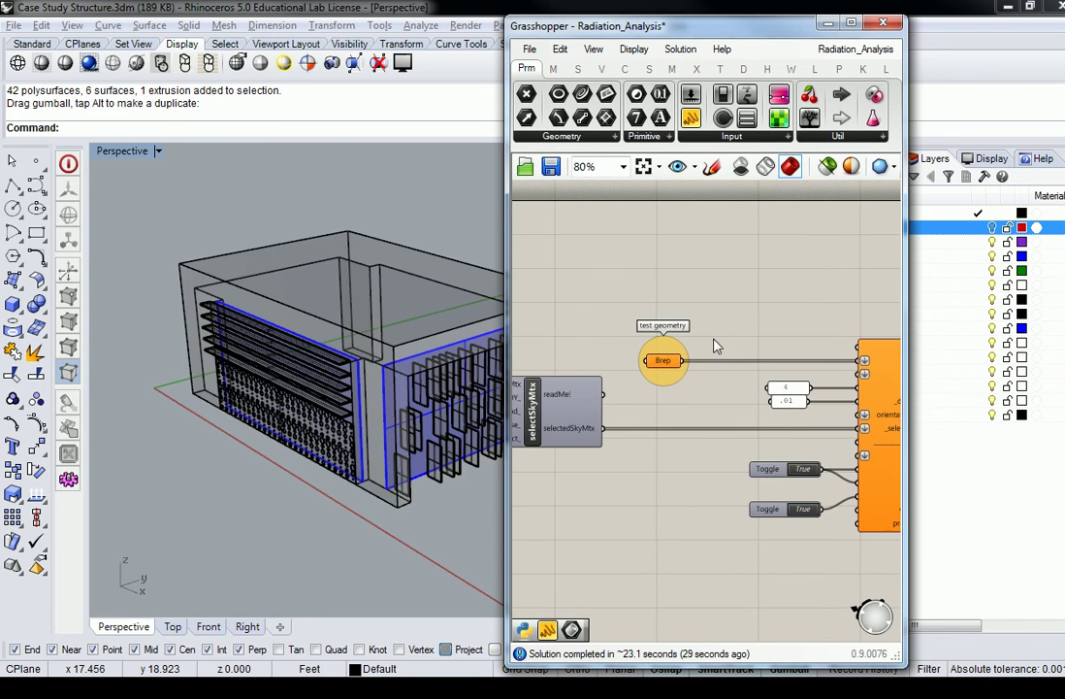
right_click(658, 360)
click(746, 543)
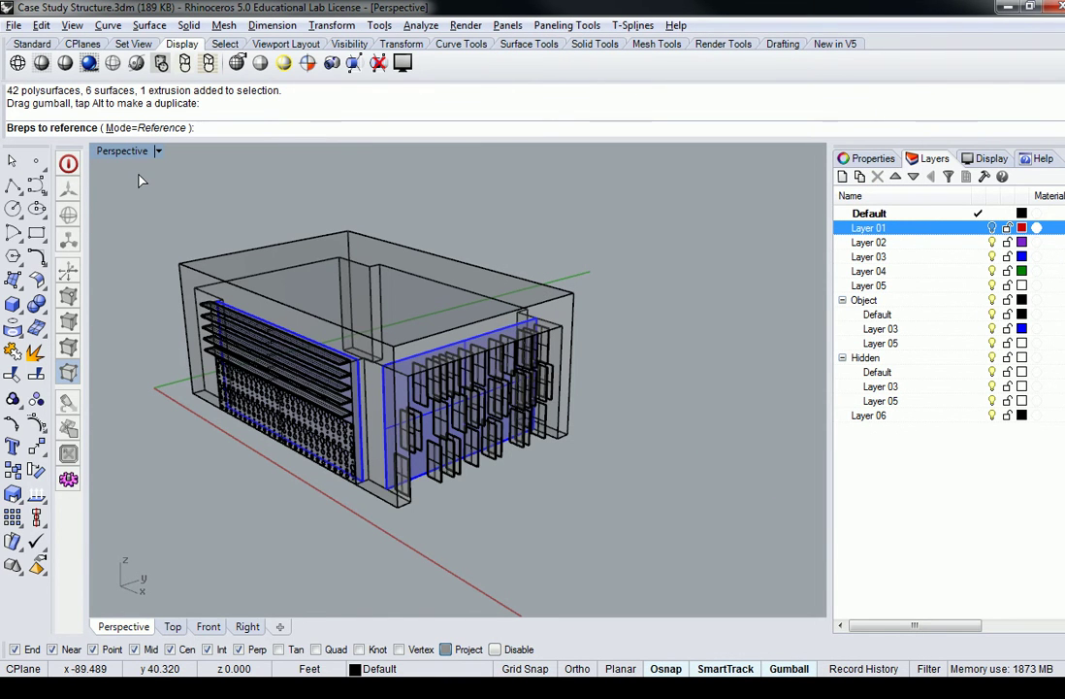
drag(139, 181, 598, 478)
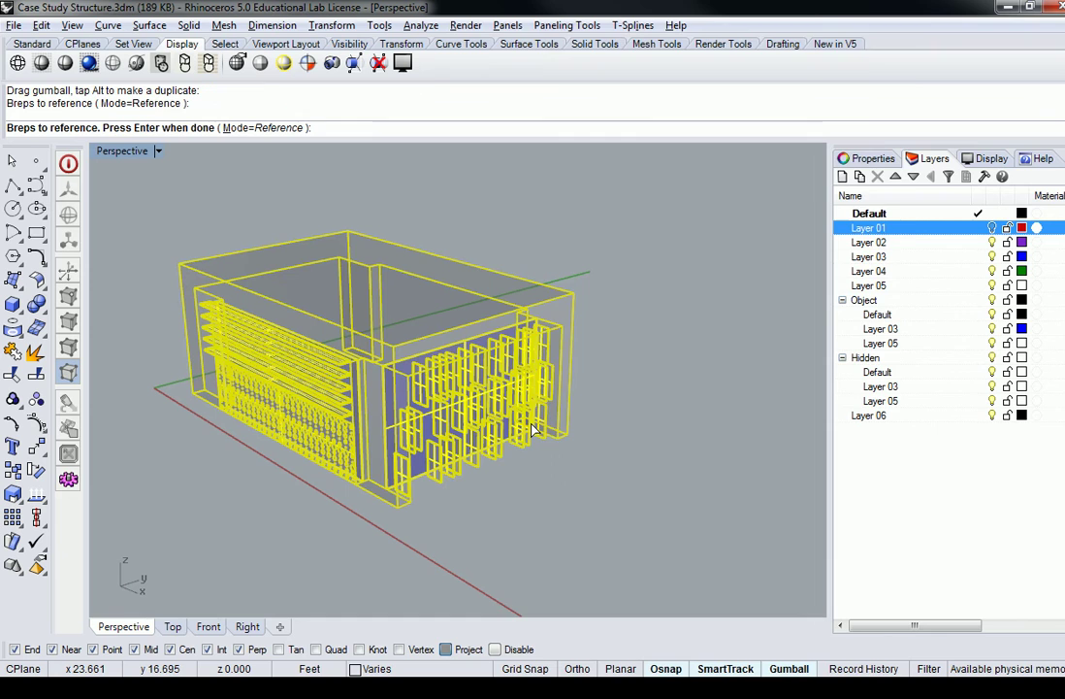
key(Return)
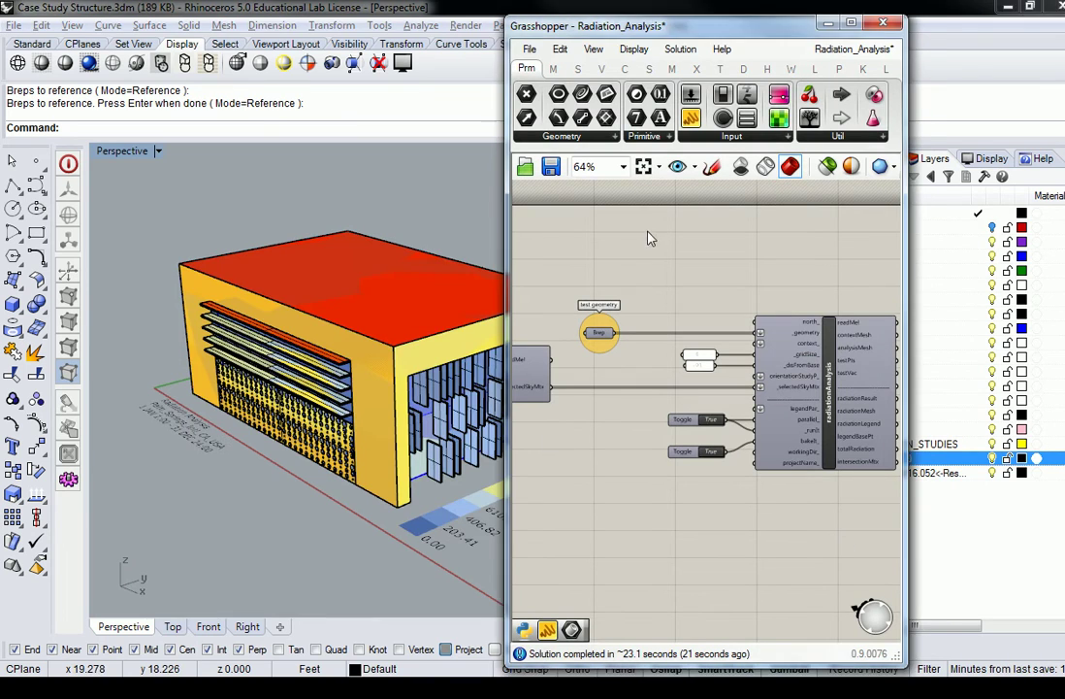
- Examine the radiation colours on the building's fin facade and the sky matrix components in the definition
right_drag(450, 241, 421, 236)
scroll(381, 432, up, 4)
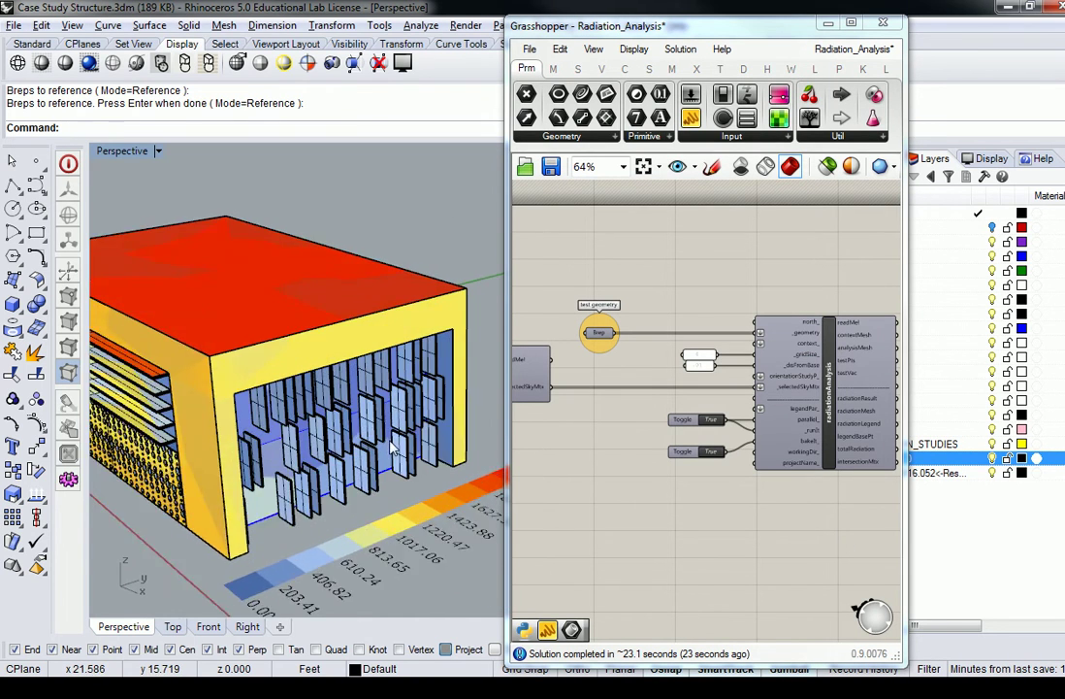
right_drag(381, 431, 286, 433)
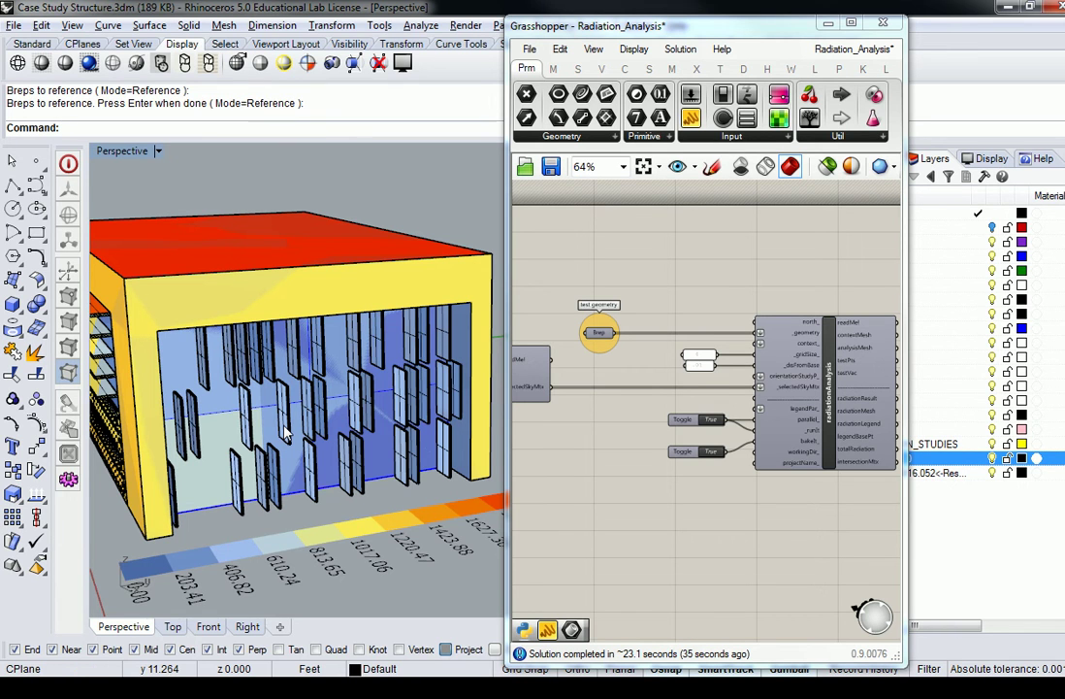
scroll(711, 303, down, 2)
right_drag(689, 343, 847, 365)
scroll(625, 336, up, 2)
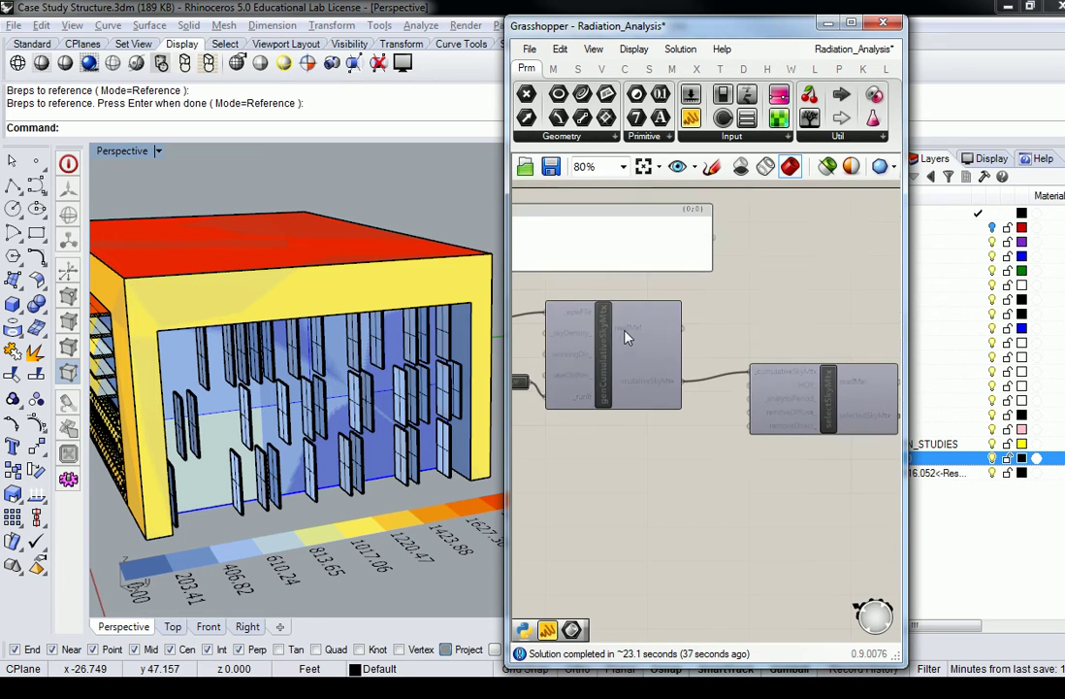
scroll(599, 368, down, 2)
right_drag(600, 370, 771, 394)
scroll(771, 394, up, 4)
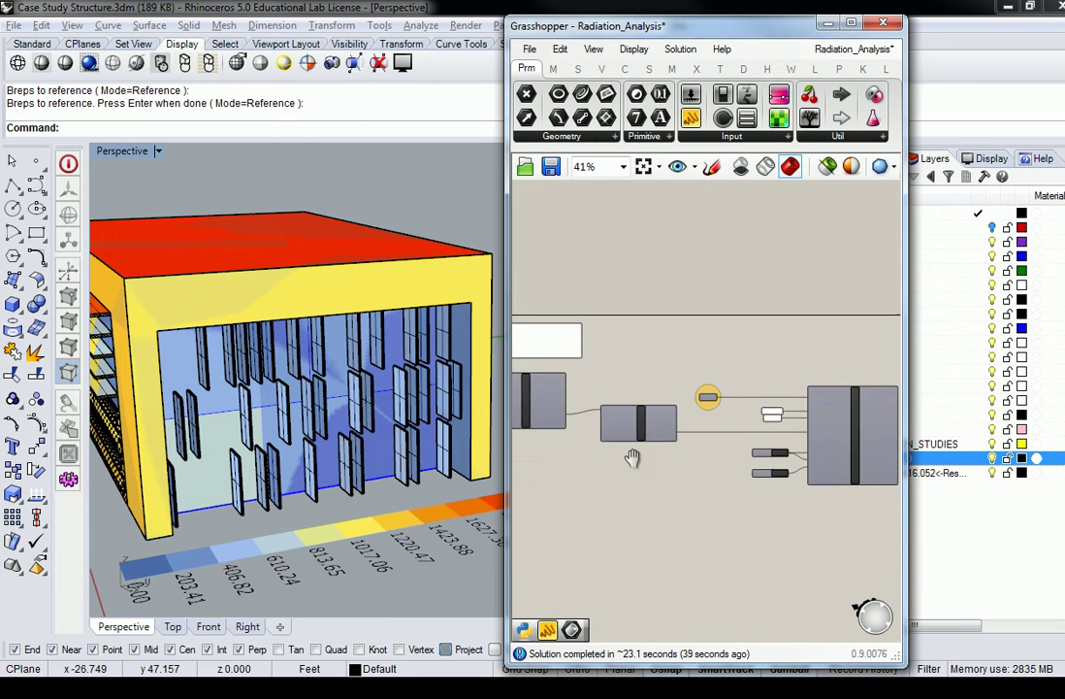
right_drag(634, 429, 868, 361)
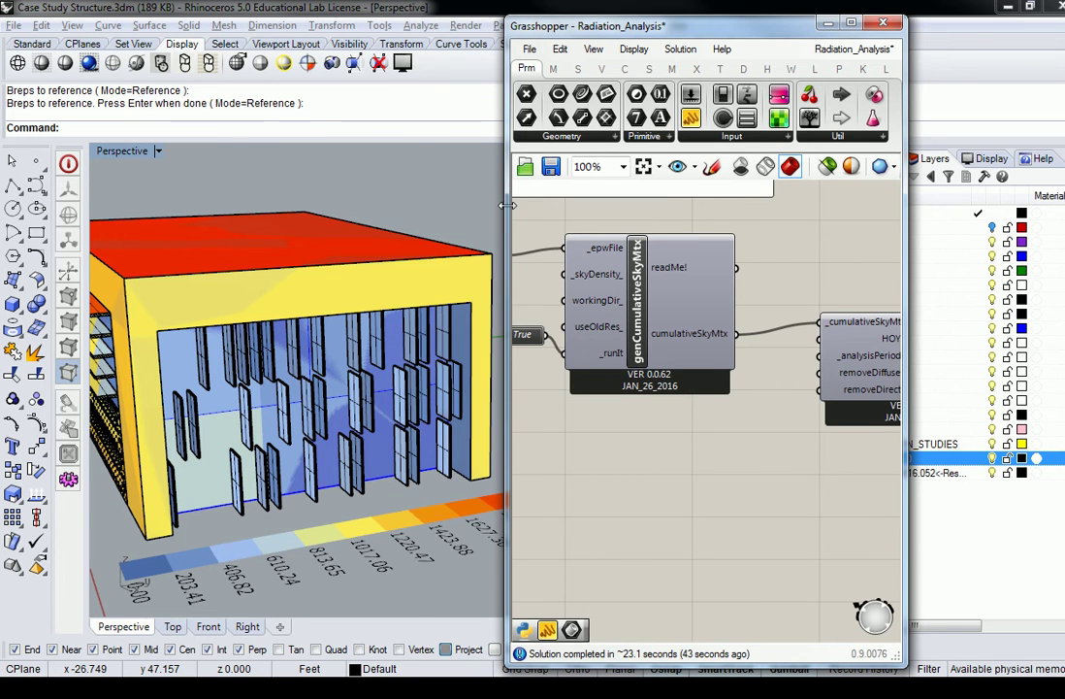
- Widen the Grasshopper window and place a Ladybug Analysis Period component below the sky matrix components
drag(506, 205, 368, 209)
click(769, 70)
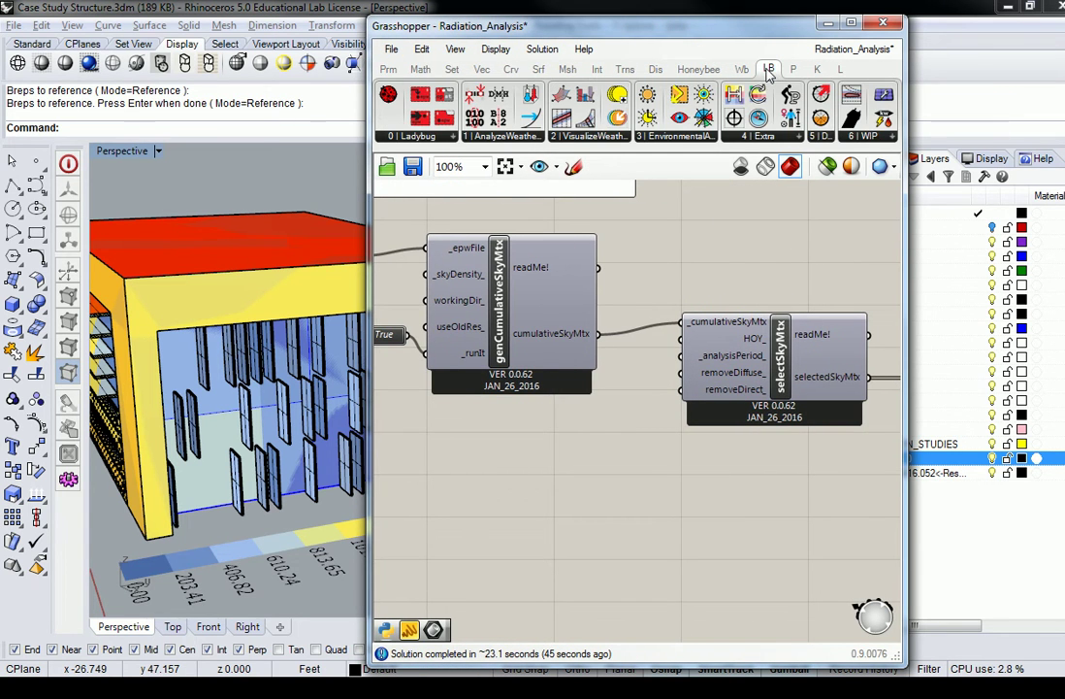
click(686, 137)
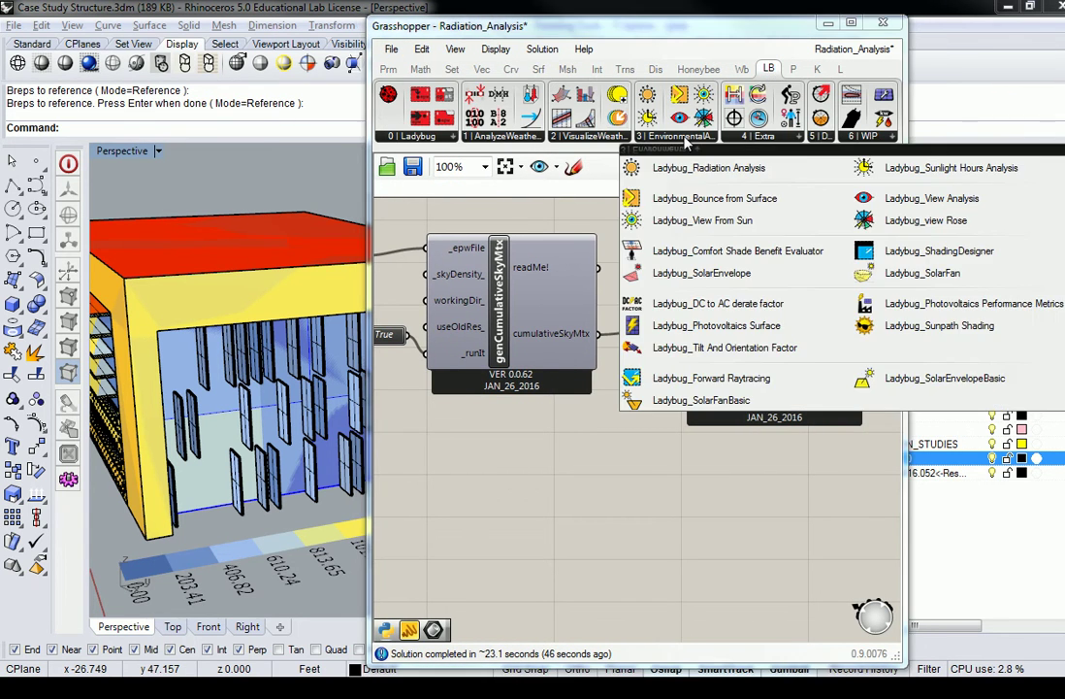
click(594, 136)
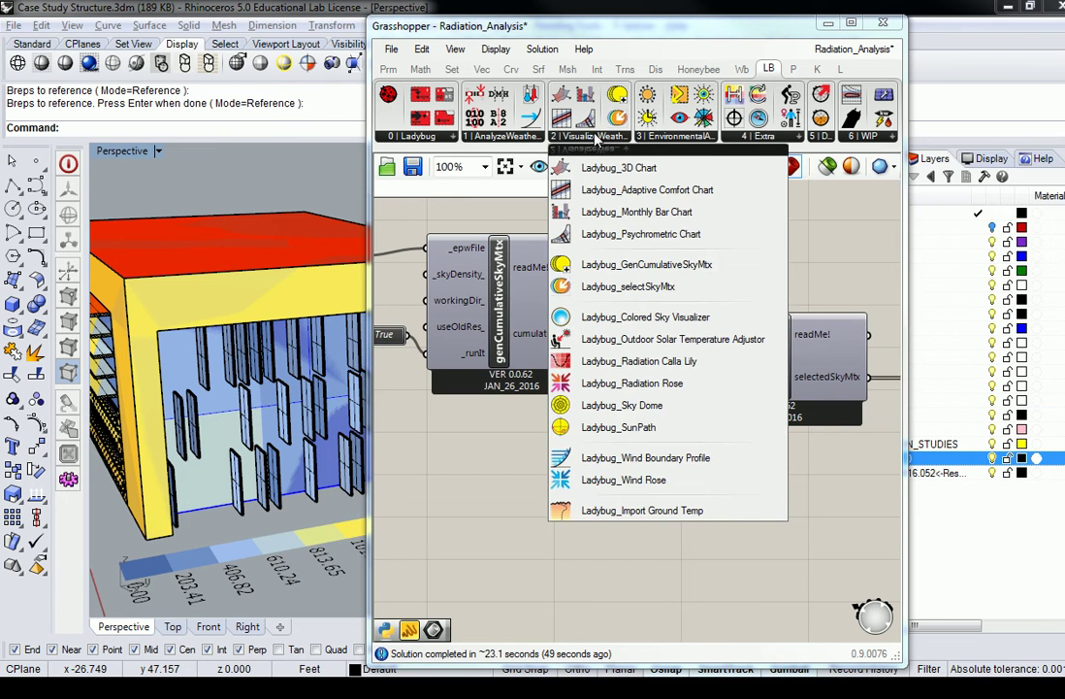
click(510, 136)
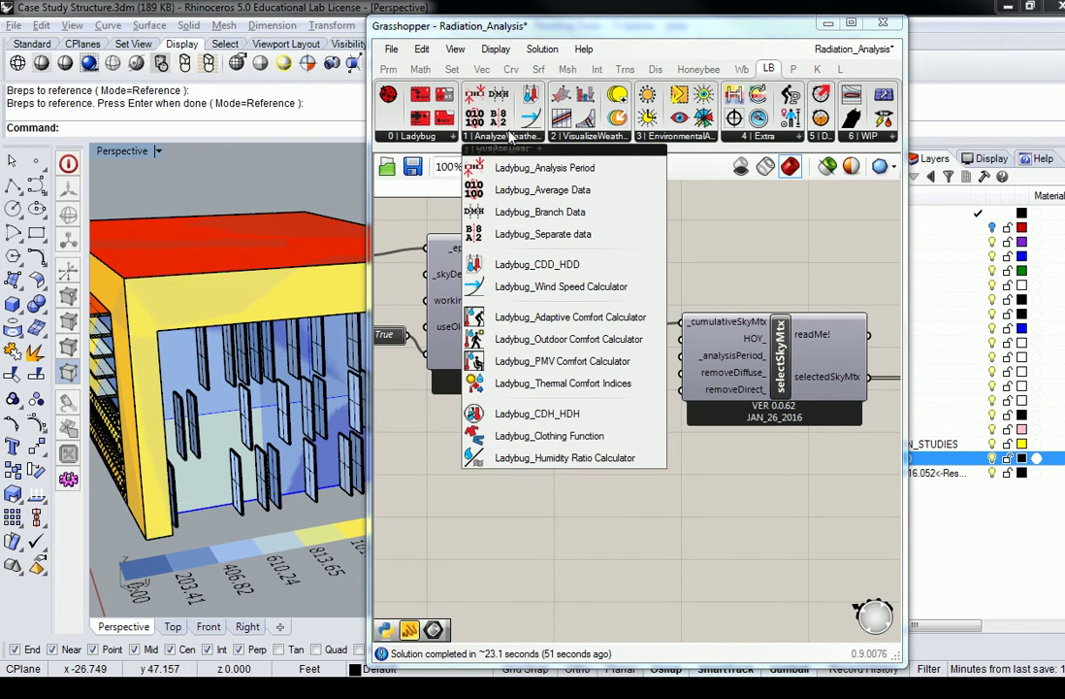
click(536, 167)
click(615, 537)
- Move the analysisPeriod component up beneath genCumulativeSkyMtx, just before selectSkyMtx
scroll(623, 506, down, 2)
right_drag(624, 508, 654, 449)
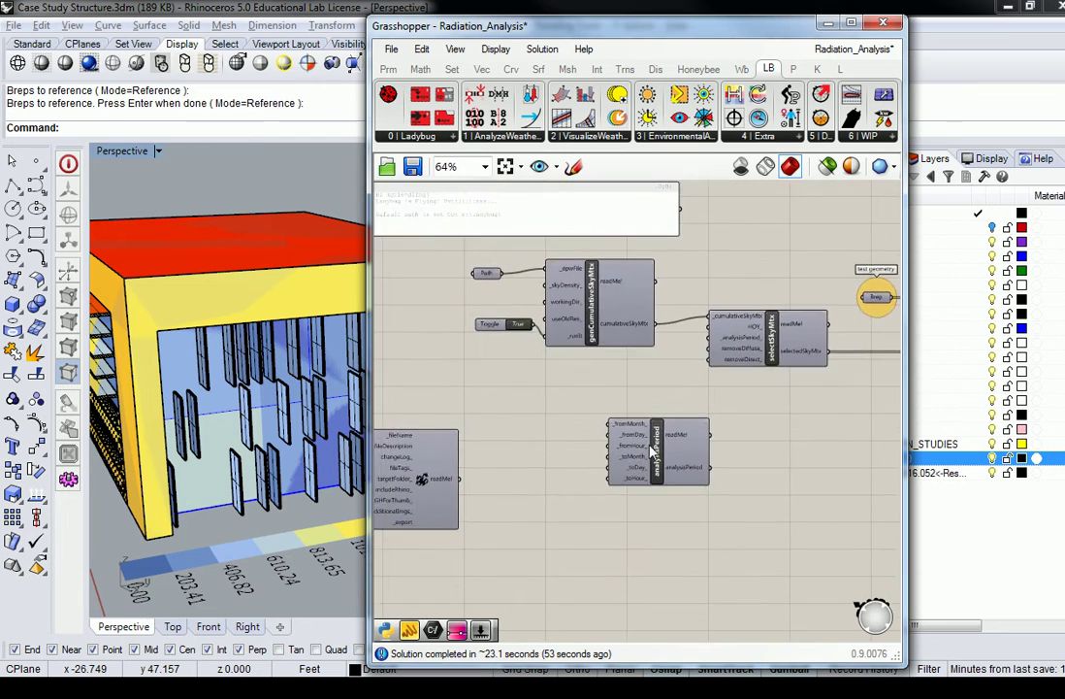
scroll(653, 447, up, 3)
drag(682, 446, 632, 414)
right_drag(791, 363, 758, 388)
click(758, 389)
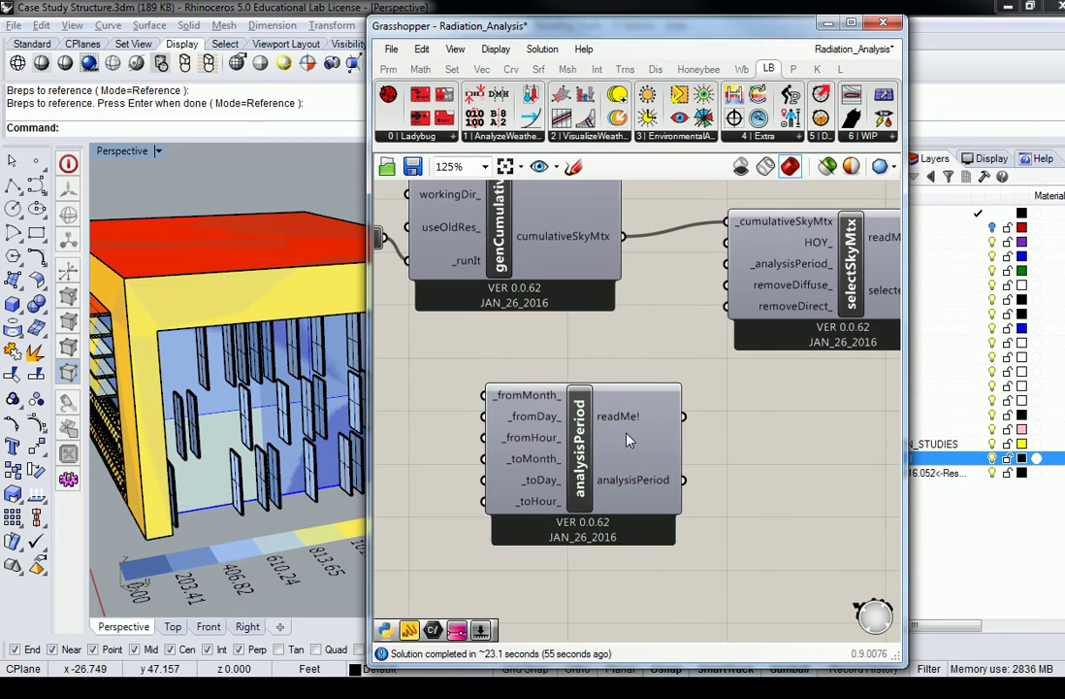
right_drag(627, 436, 773, 419)
scroll(676, 421, down, 2)
drag(708, 424, 725, 399)
click(583, 384)
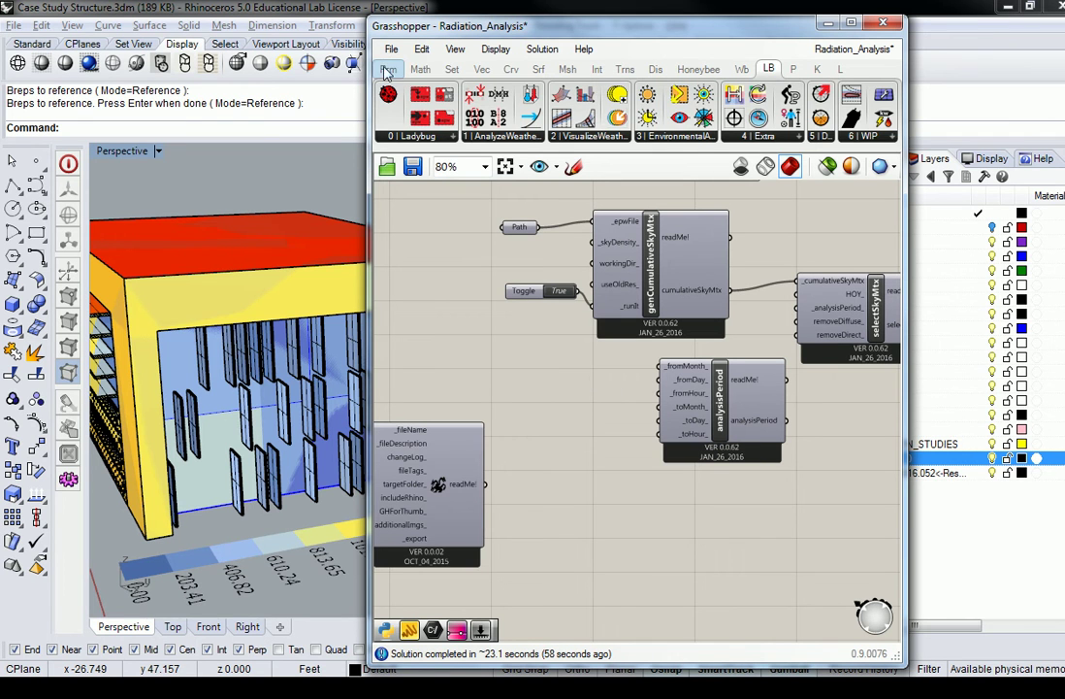
- Add a small panel containing 6 beside the inputs of the analysisPeriod component
click(388, 69)
click(608, 118)
click(594, 386)
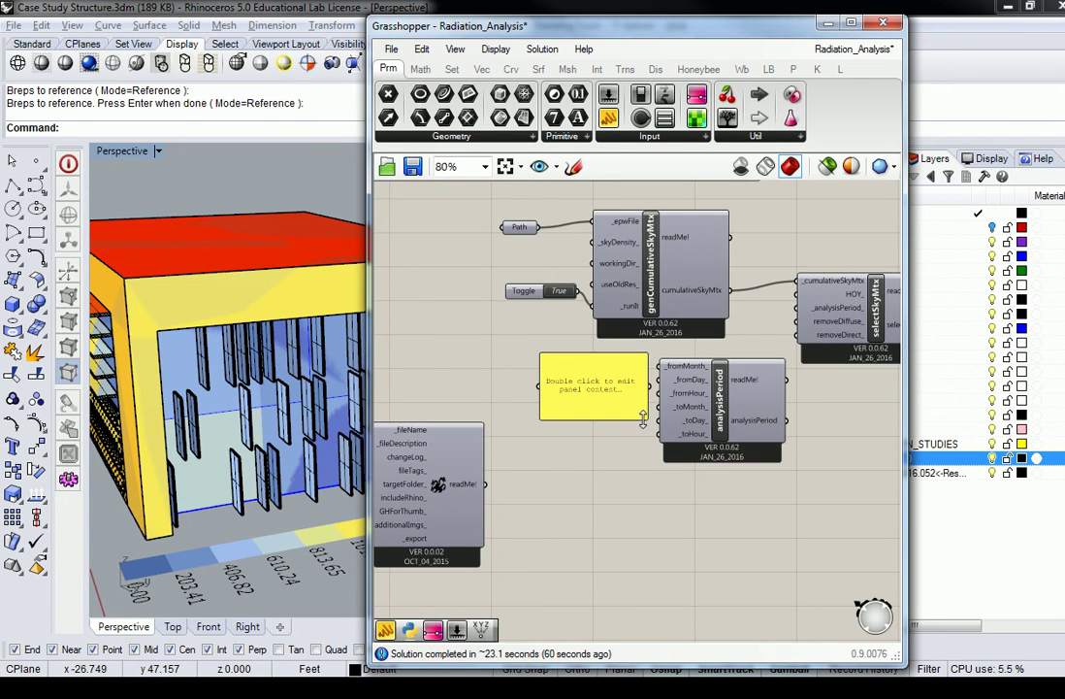
drag(642, 418, 590, 370)
scroll(583, 368, up, 5)
click(548, 357)
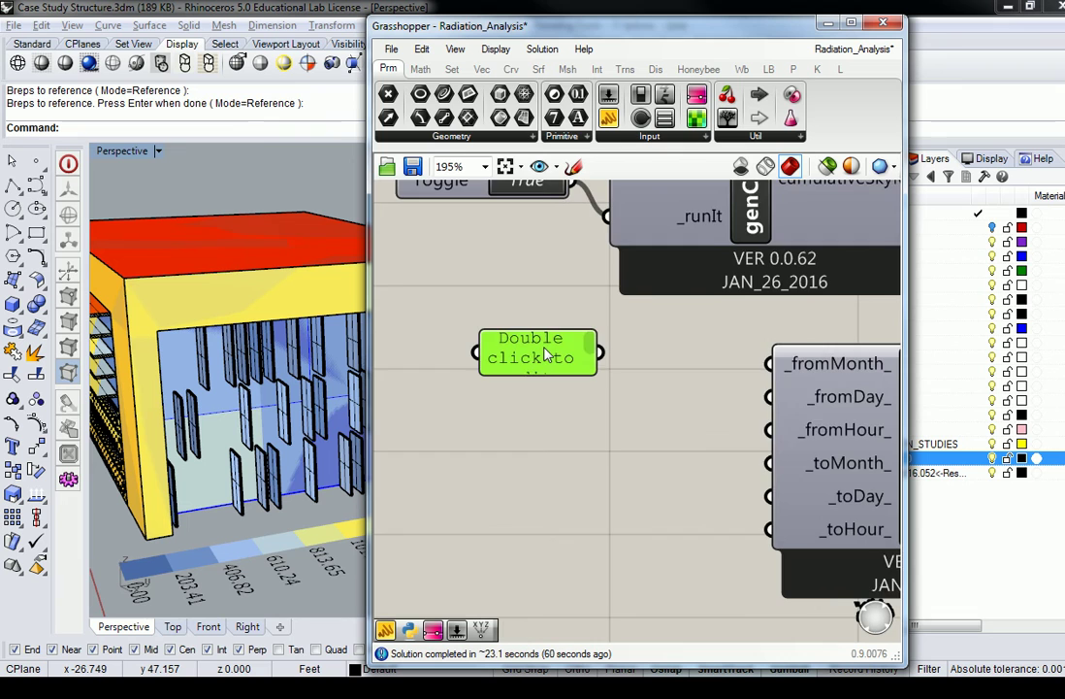
scroll(548, 357, down, 2)
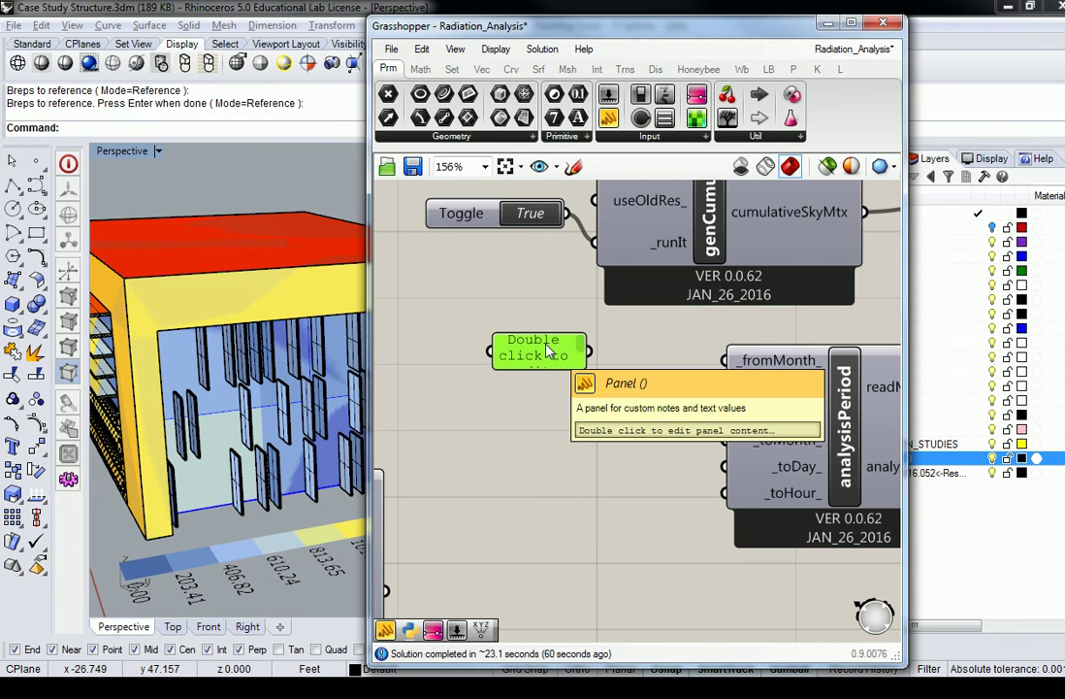
double_click(548, 351)
text(6)
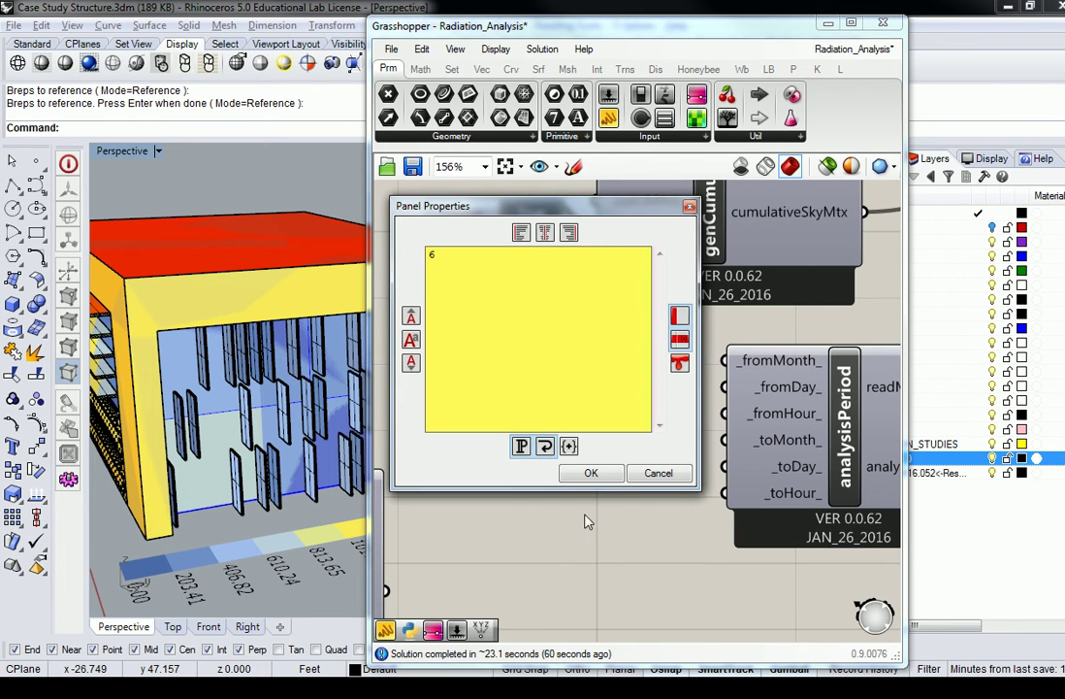
click(590, 475)
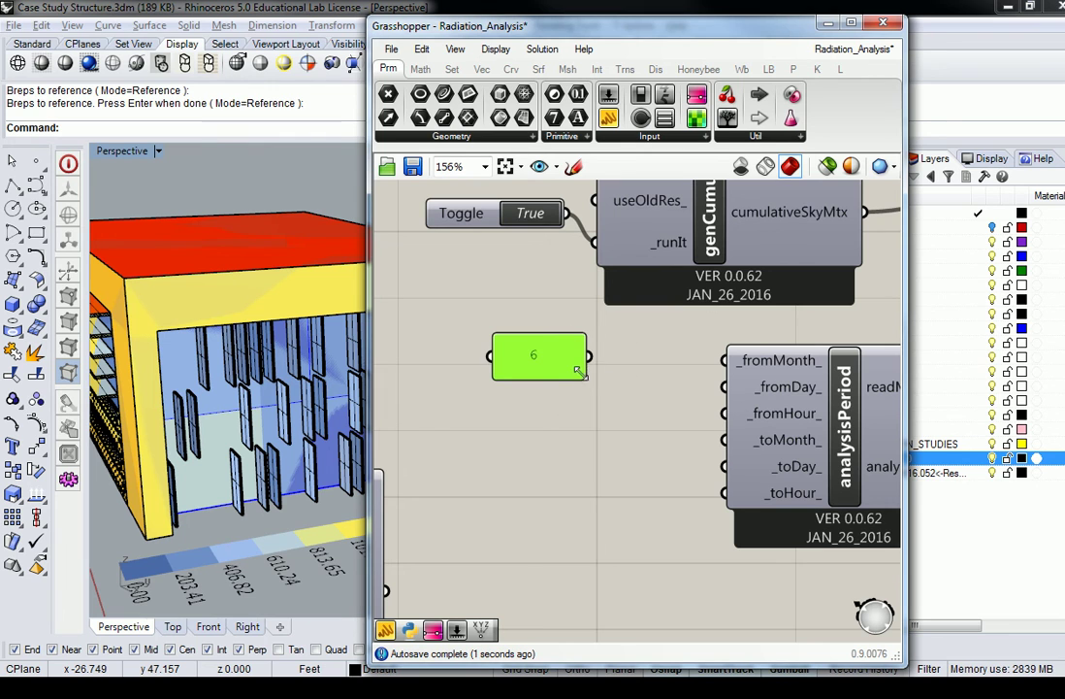
- Shrink the 6 panel and make two copies below it containing 22 and 9
drag(580, 371, 539, 392)
double_click(539, 389)
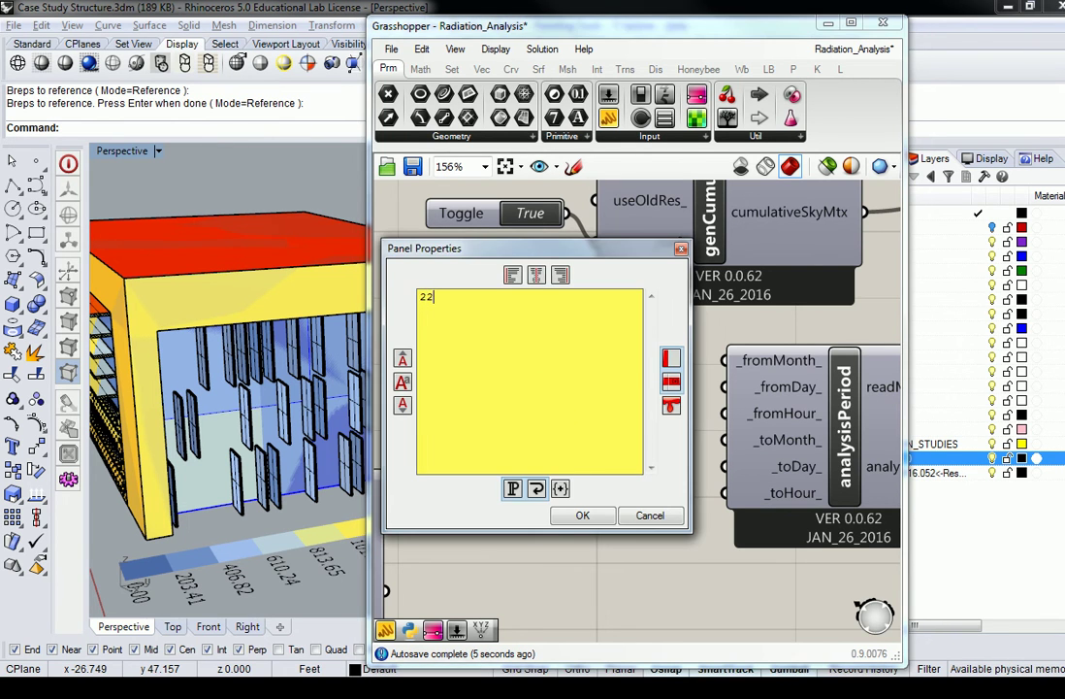
click(599, 511)
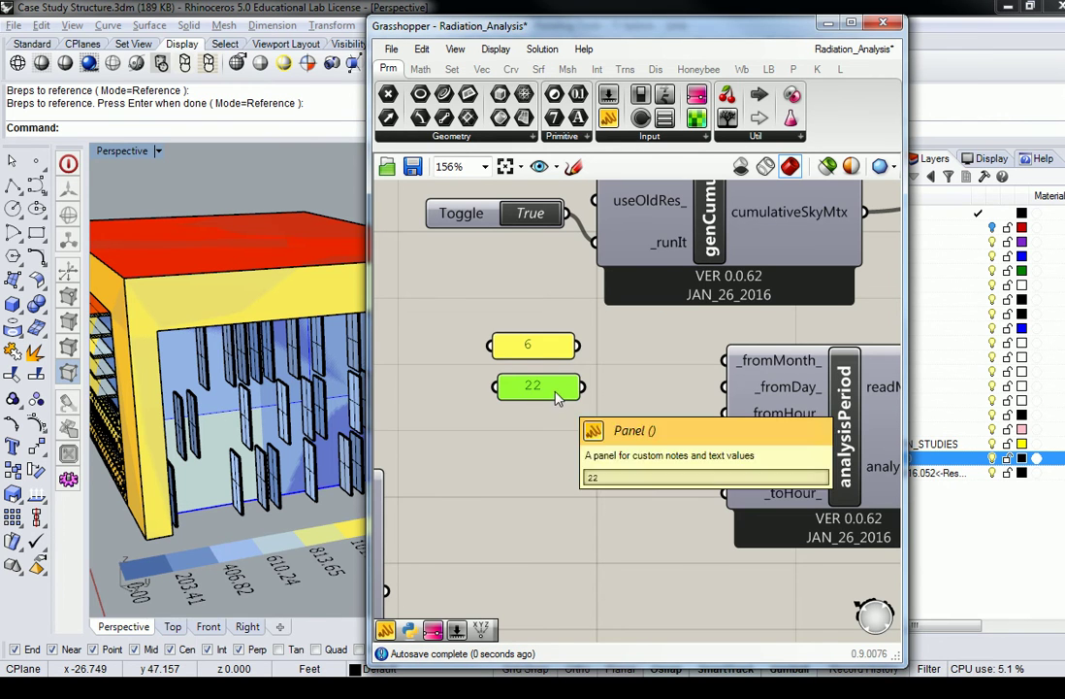
alt+drag(554, 390, 549, 431)
double_click(550, 430)
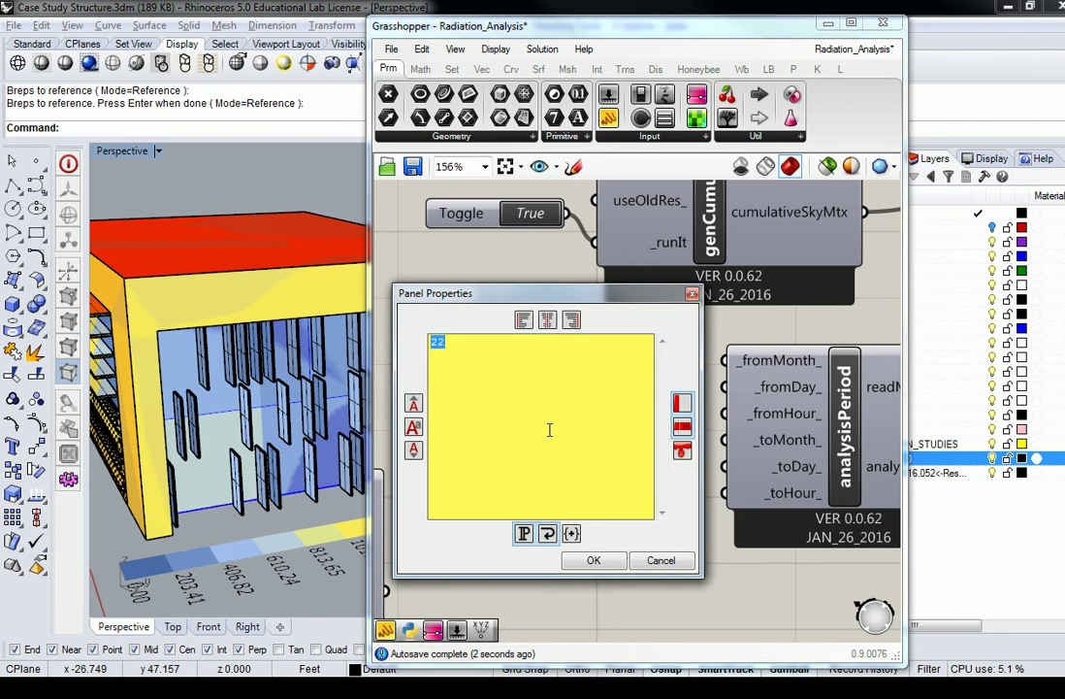
text(9)
click(594, 560)
- Connect the 6 panel to _fromMonth_ and _toMonth_, and the 22 panel to _fromDay_ and _toDay_
right_drag(626, 356, 561, 374)
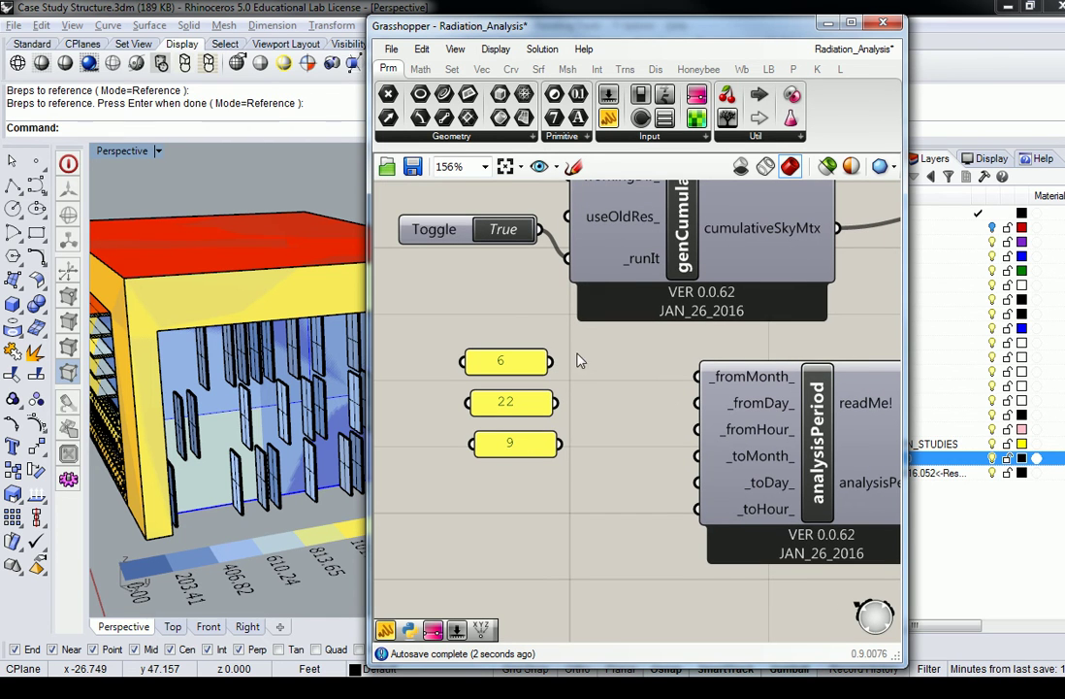
drag(563, 361, 697, 376)
drag(552, 363, 696, 455)
drag(558, 402, 697, 403)
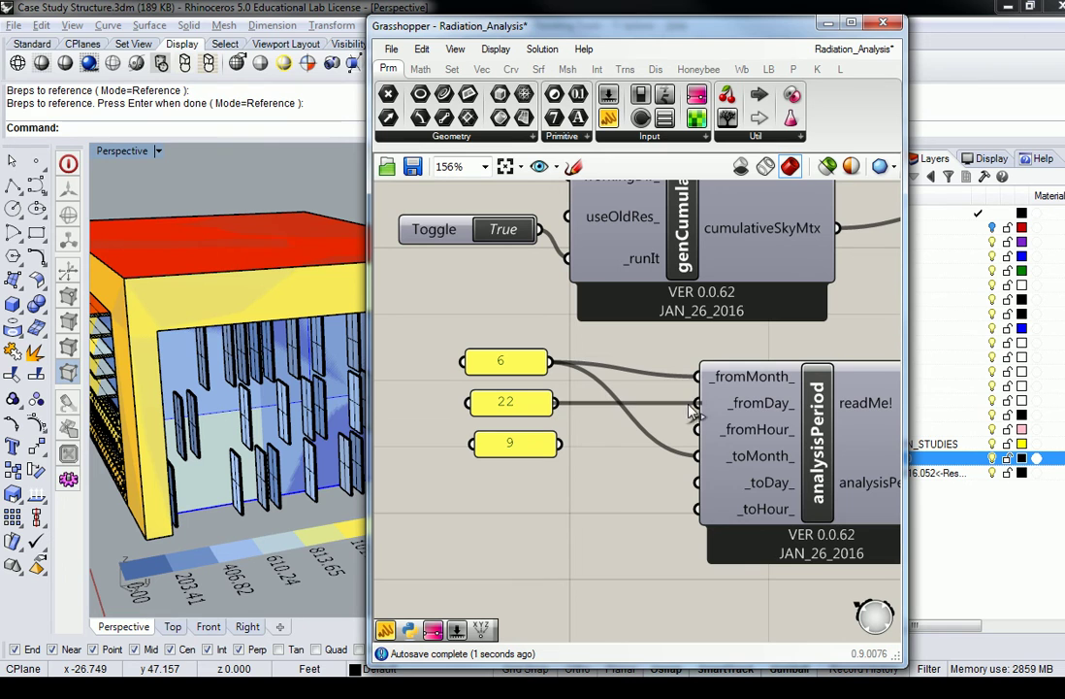
shift+drag(549, 402, 698, 482)
- Copy the 9 panel directly below itself and set the copy's content to 10
click(514, 447)
alt+drag(514, 447, 521, 475)
double_click(520, 474)
text(10)
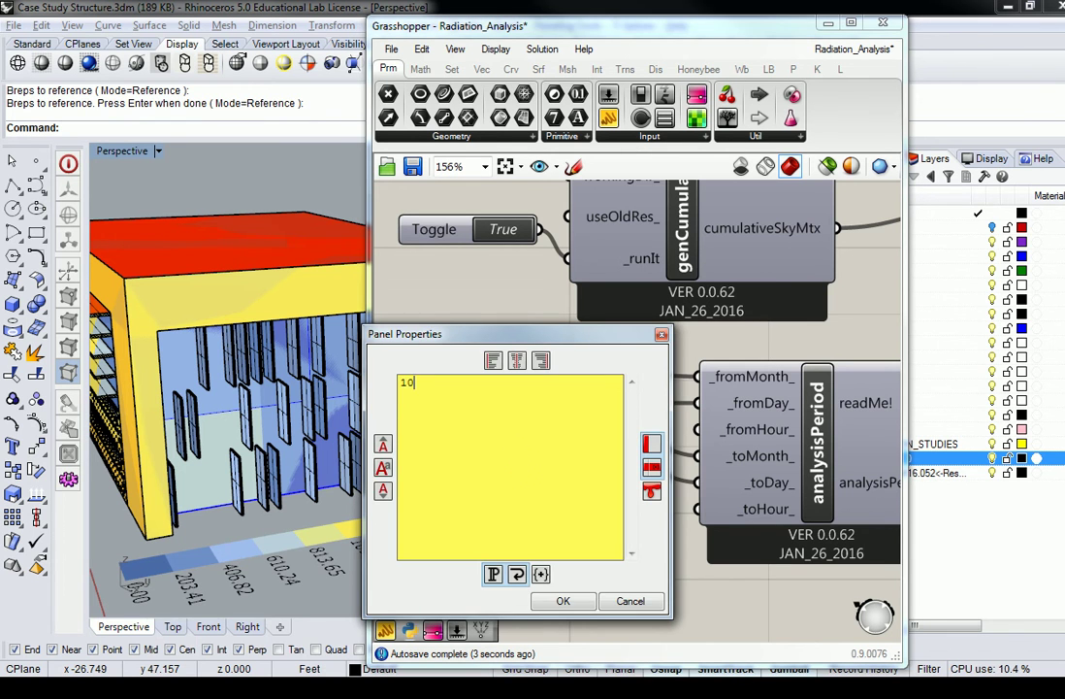
click(561, 602)
drag(533, 483, 525, 497)
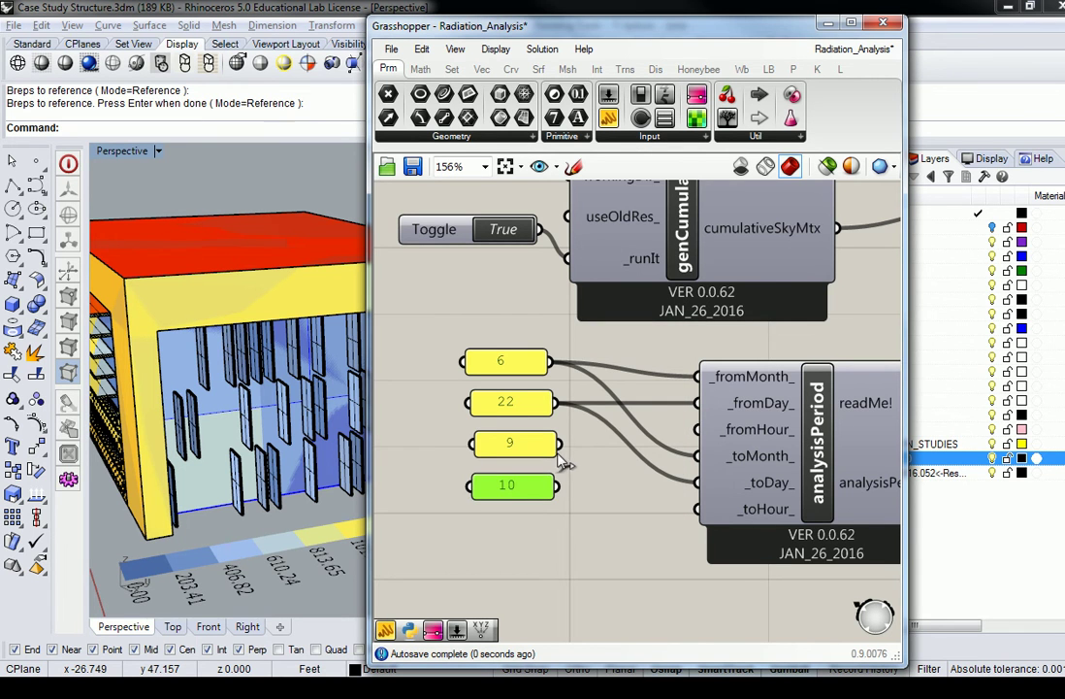
- Connect the 9 and 10 panels to _fromHour_ and _toHour_, and the analysisPeriod output to selectSkyMtx's _analysisPeriod_ input
drag(560, 444, 696, 428)
drag(560, 487, 694, 374)
scroll(631, 414, down, 3)
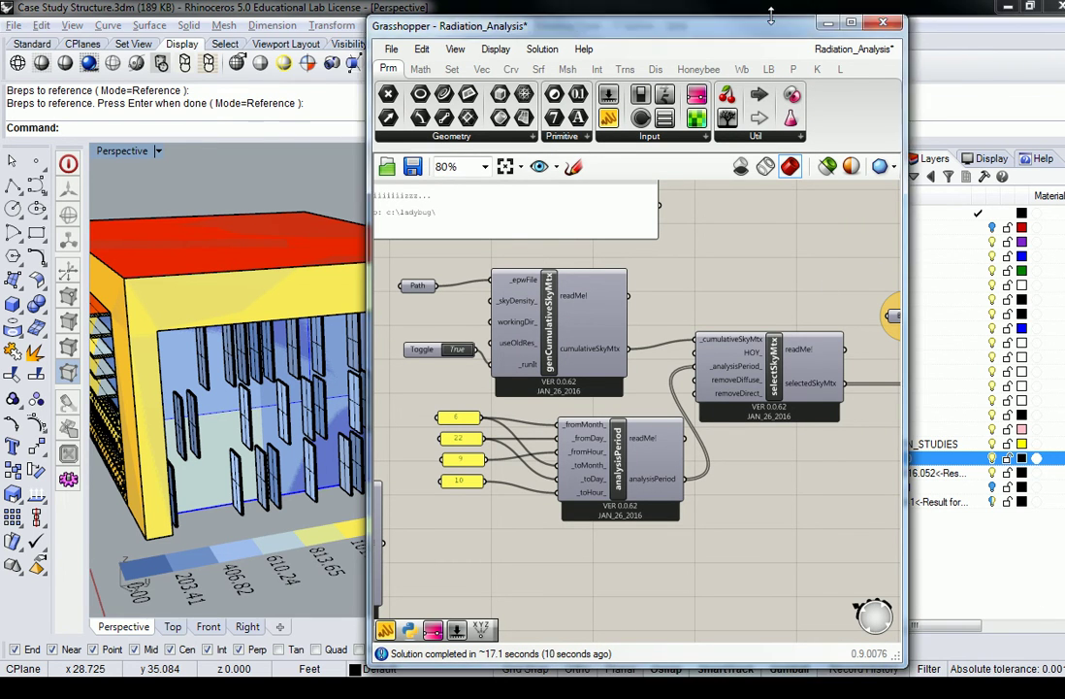
- Shrink the Grasshopper window to uncover the model, hide the Option_0 radiation study layer and show Option_1
drag(666, 17, 821, 542)
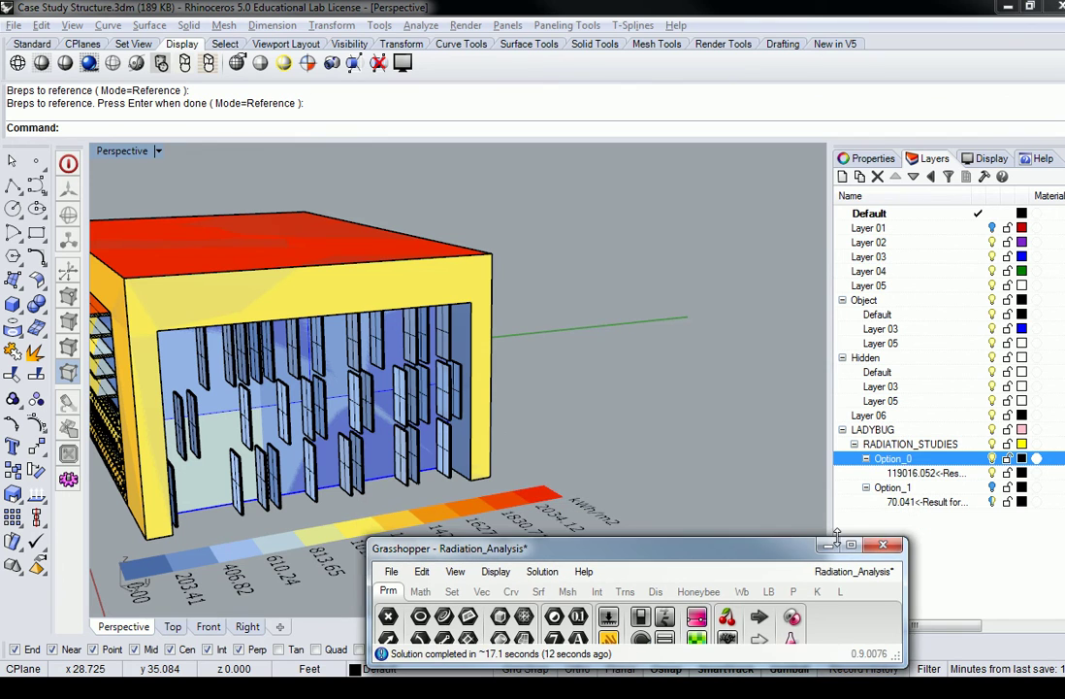
click(992, 487)
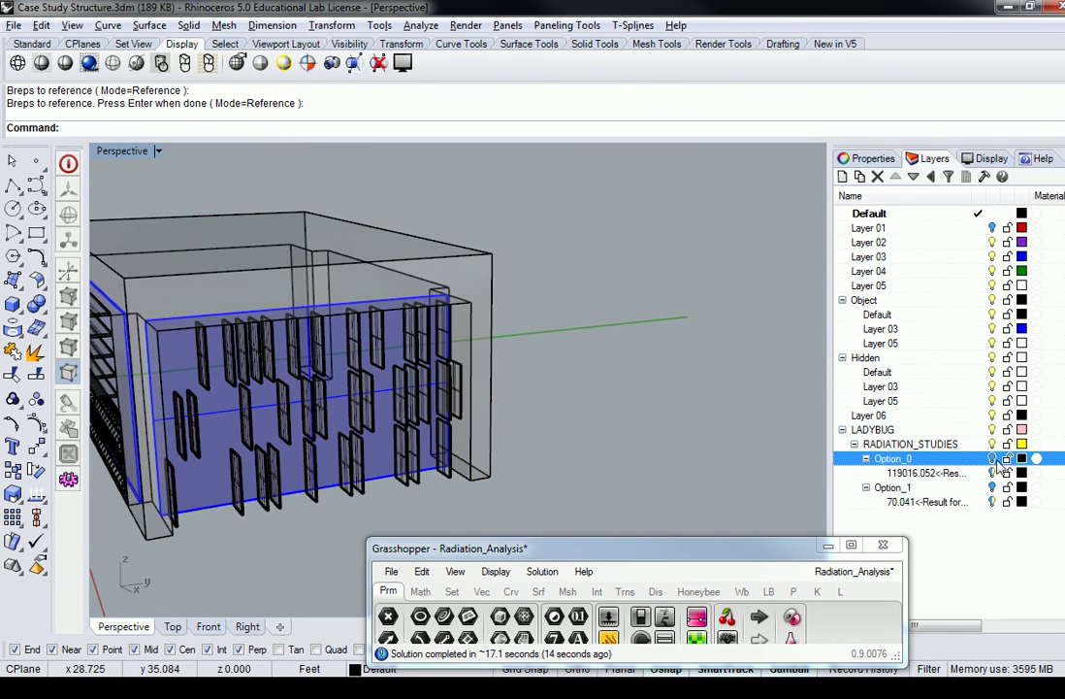
click(994, 489)
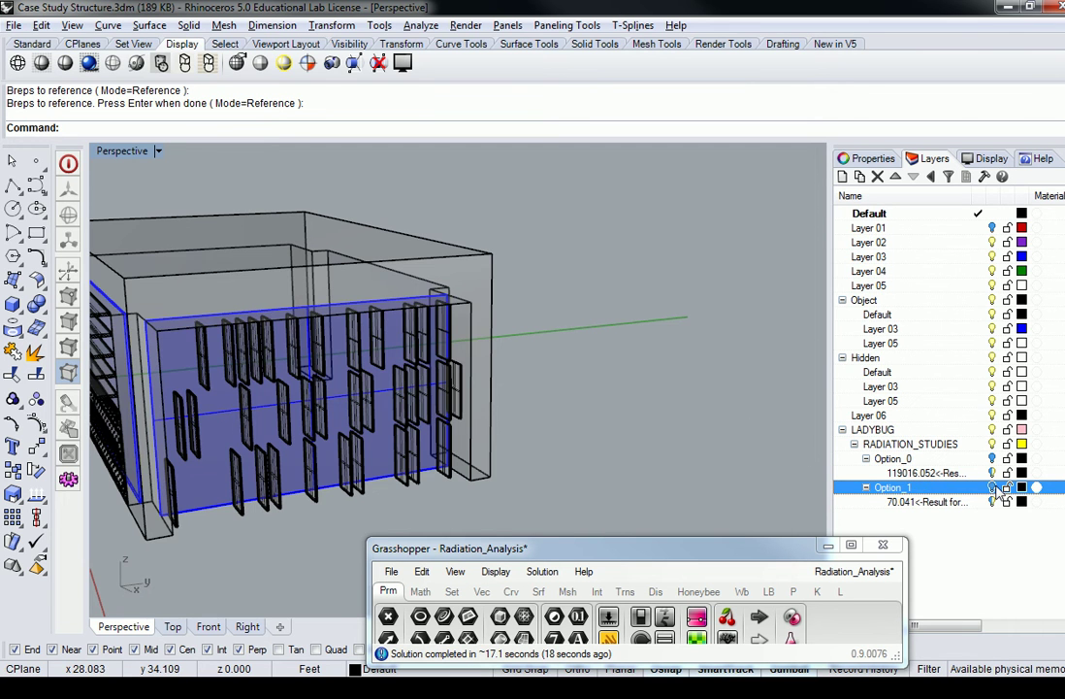
click(992, 488)
right_drag(427, 330, 460, 414)
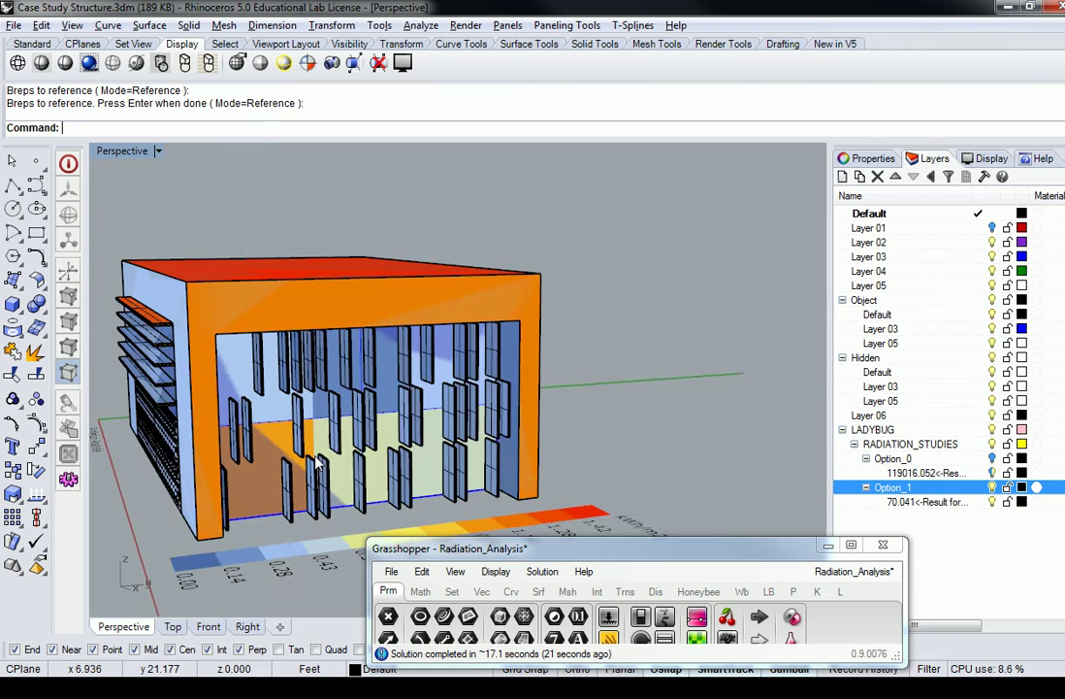
- Turn off all layers from Default through Option_0 in a single multi-layer selection
scroll(316, 461, up, 2)
right_drag(306, 415, 327, 440)
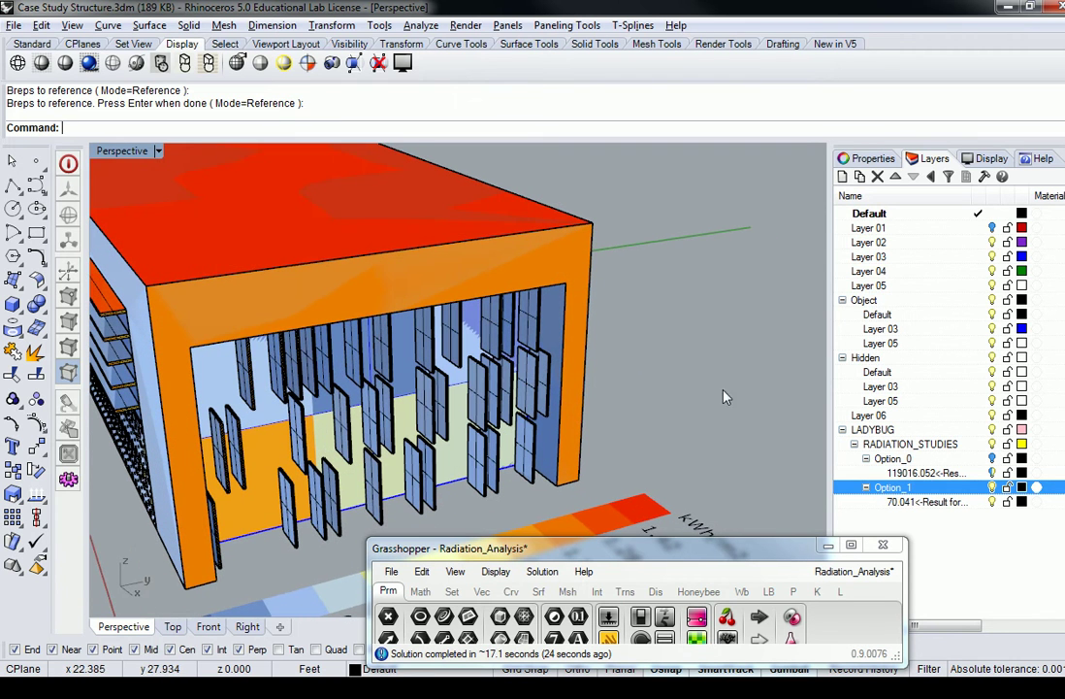
click(917, 214)
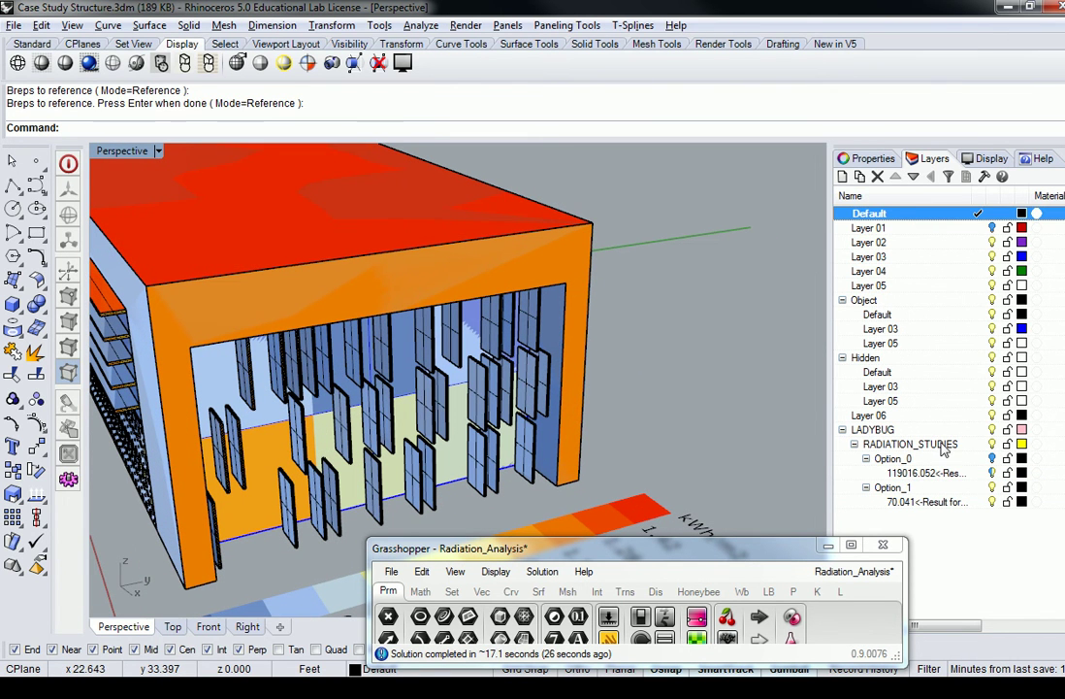
shift+click(931, 458)
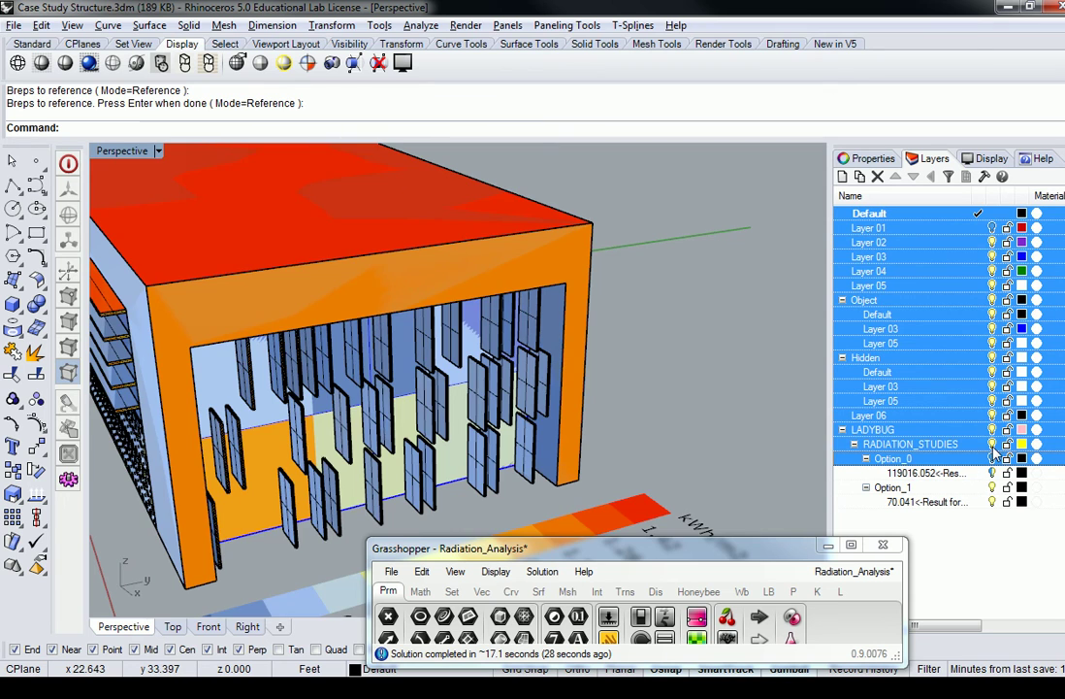
click(992, 456)
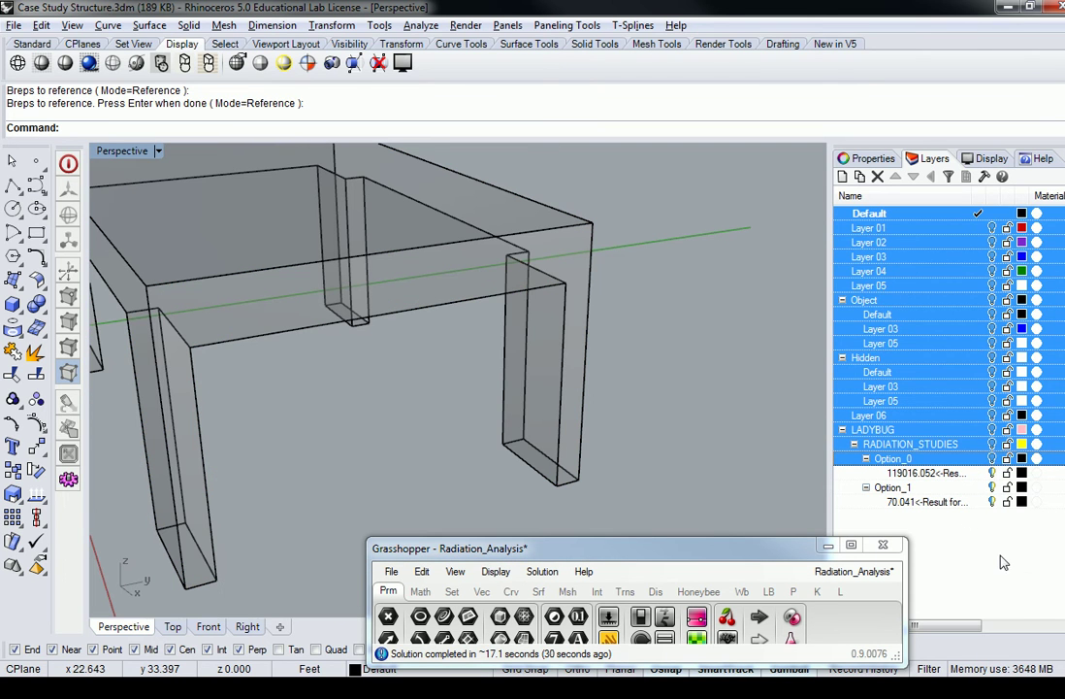
- Try to turn the radiation study option and result layers back on while their parent LADYBUG layer is off
click(917, 444)
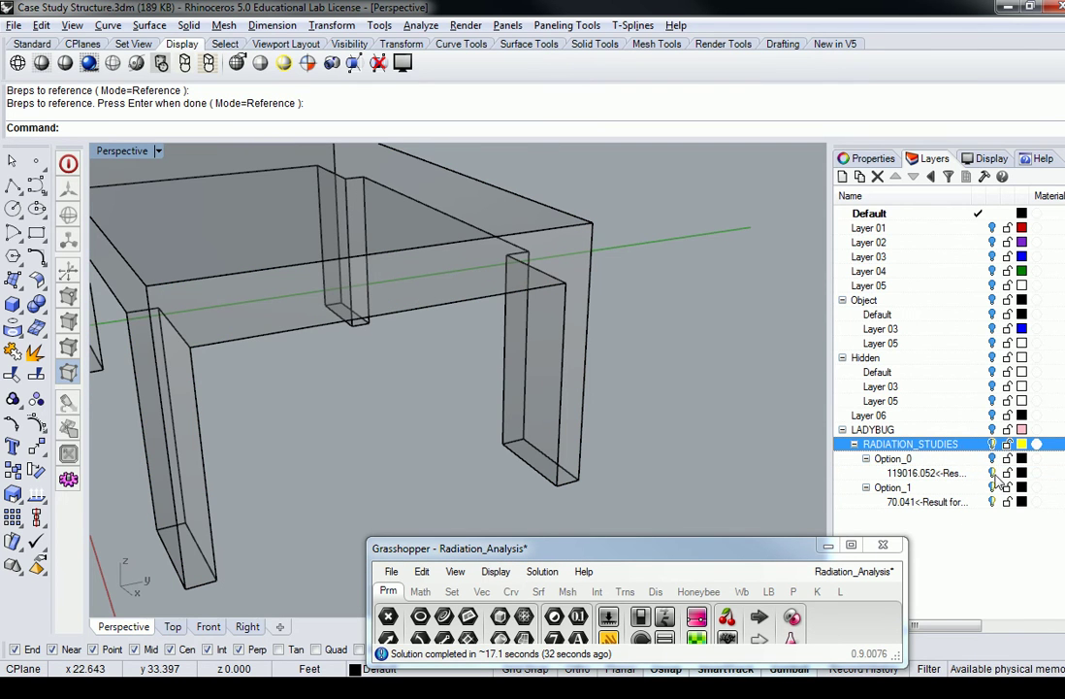
click(994, 474)
click(994, 488)
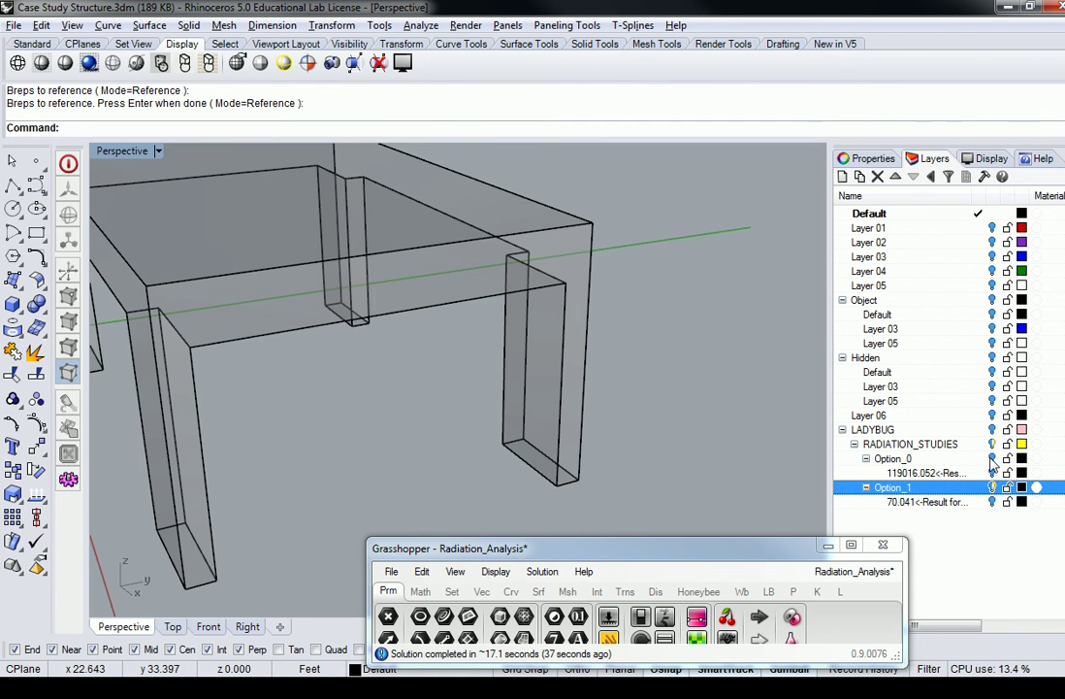
click(994, 503)
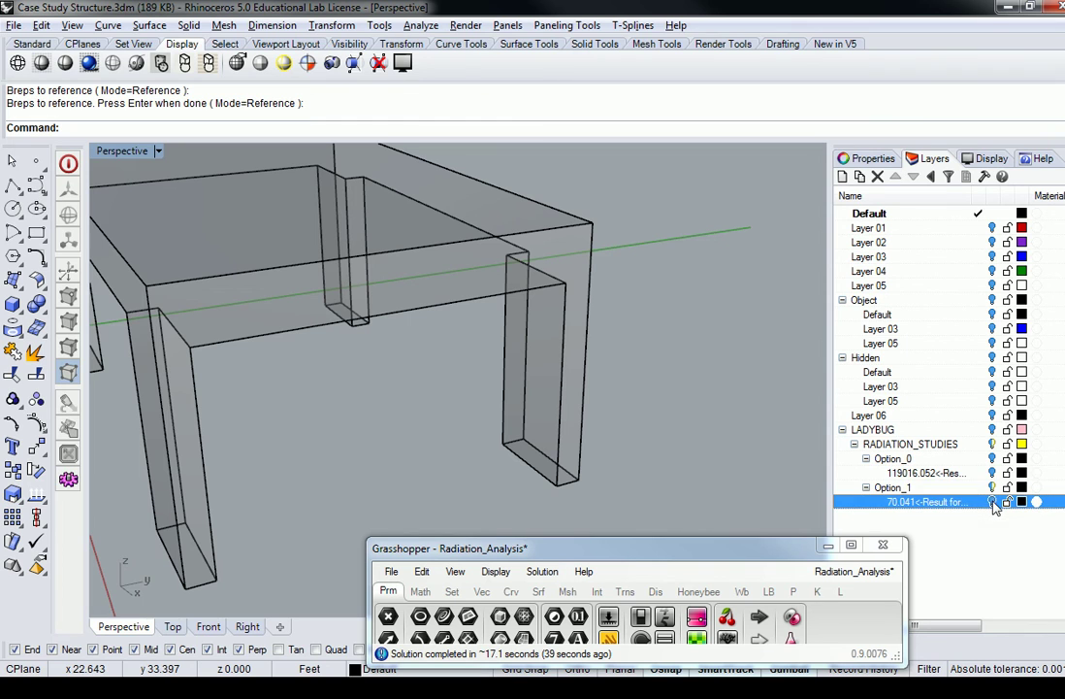
click(993, 488)
click(994, 501)
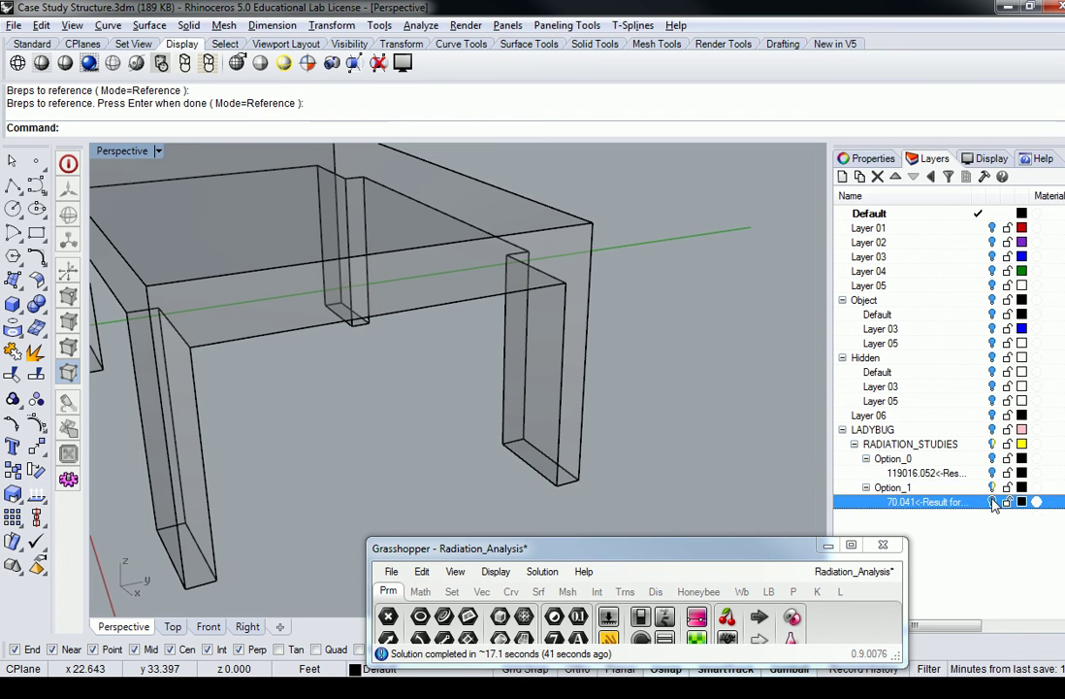
click(993, 459)
click(991, 473)
click(992, 487)
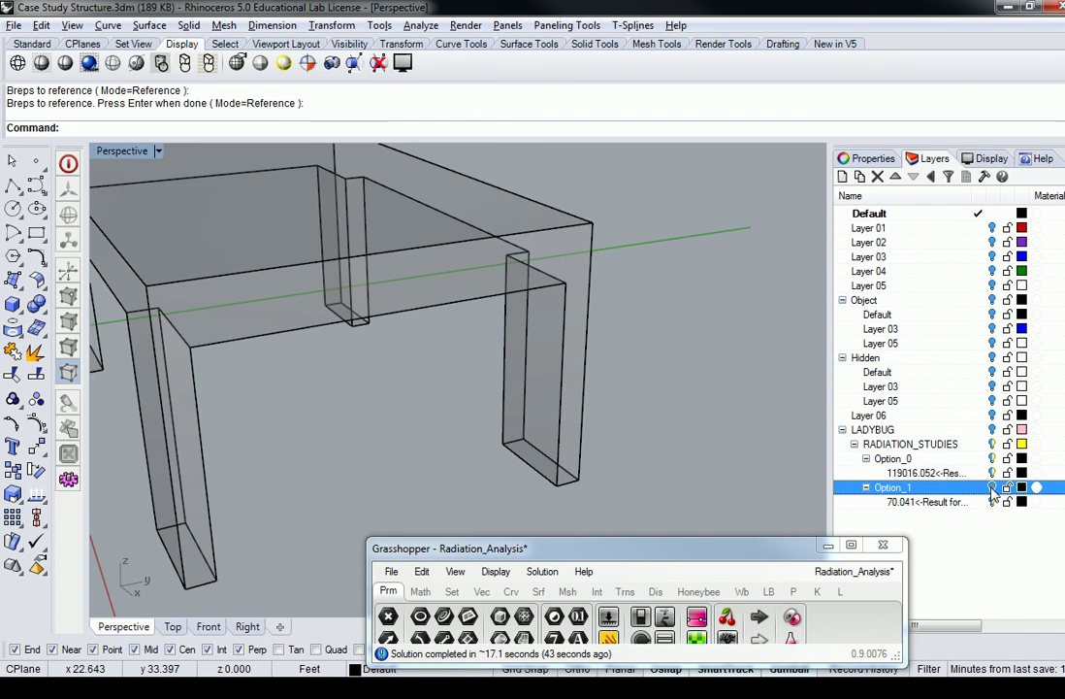
click(993, 430)
click(993, 430)
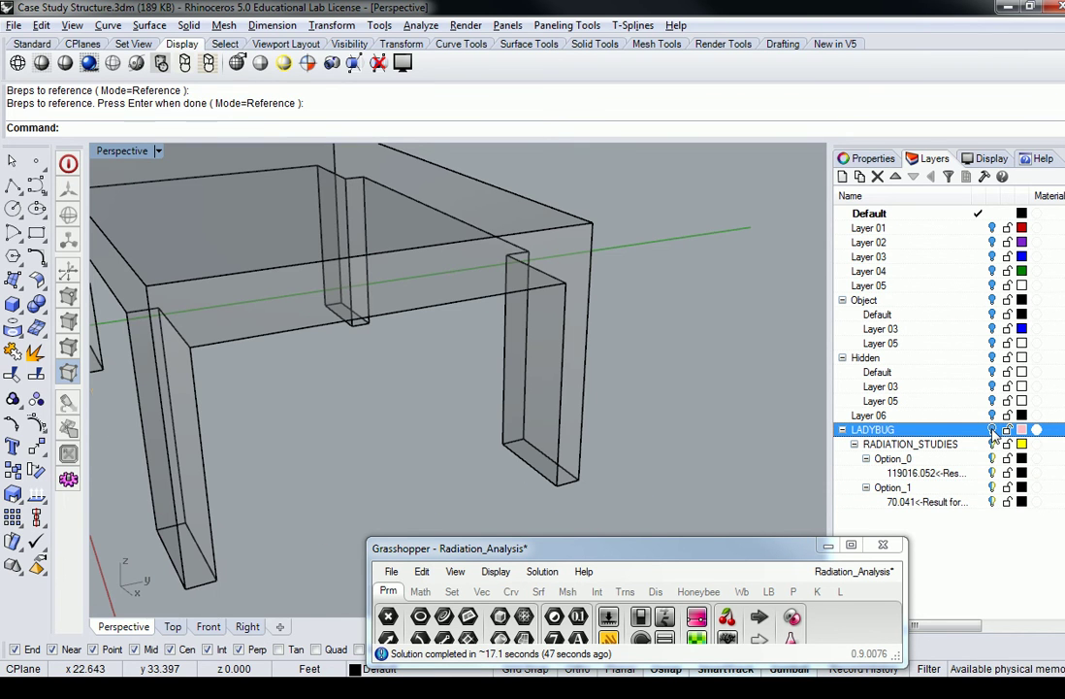
- Turn on the LADYBUG, RADIATION_STUDIES and Option_1 layers, keeping Option_0 and its result layer off
click(992, 430)
click(993, 444)
click(992, 459)
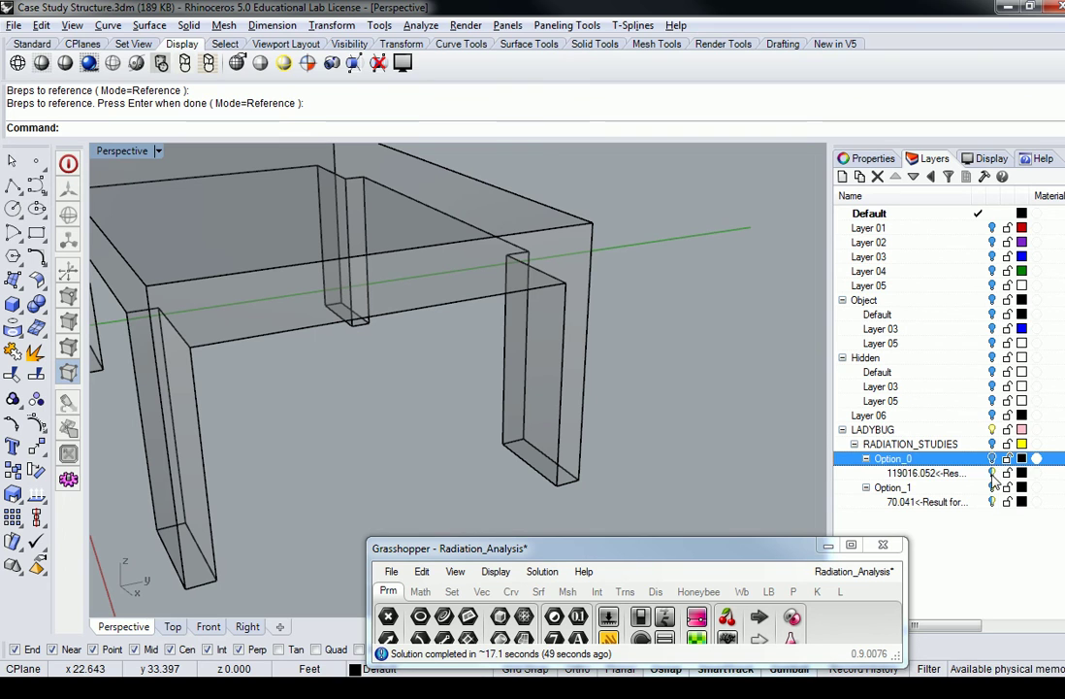
click(992, 474)
click(991, 486)
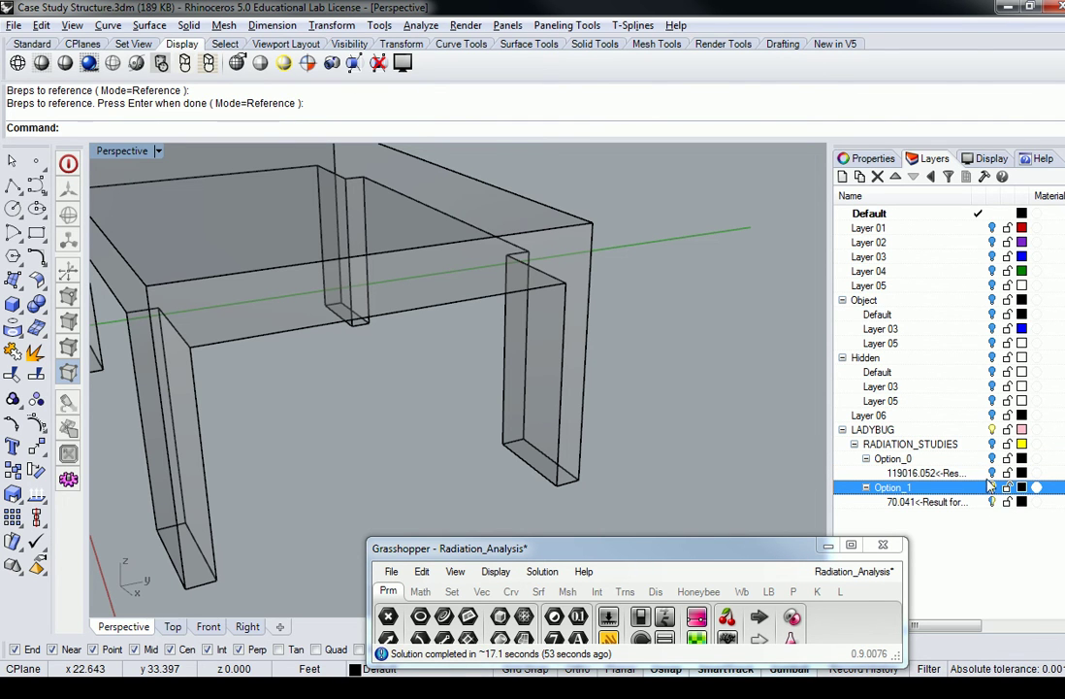
click(993, 445)
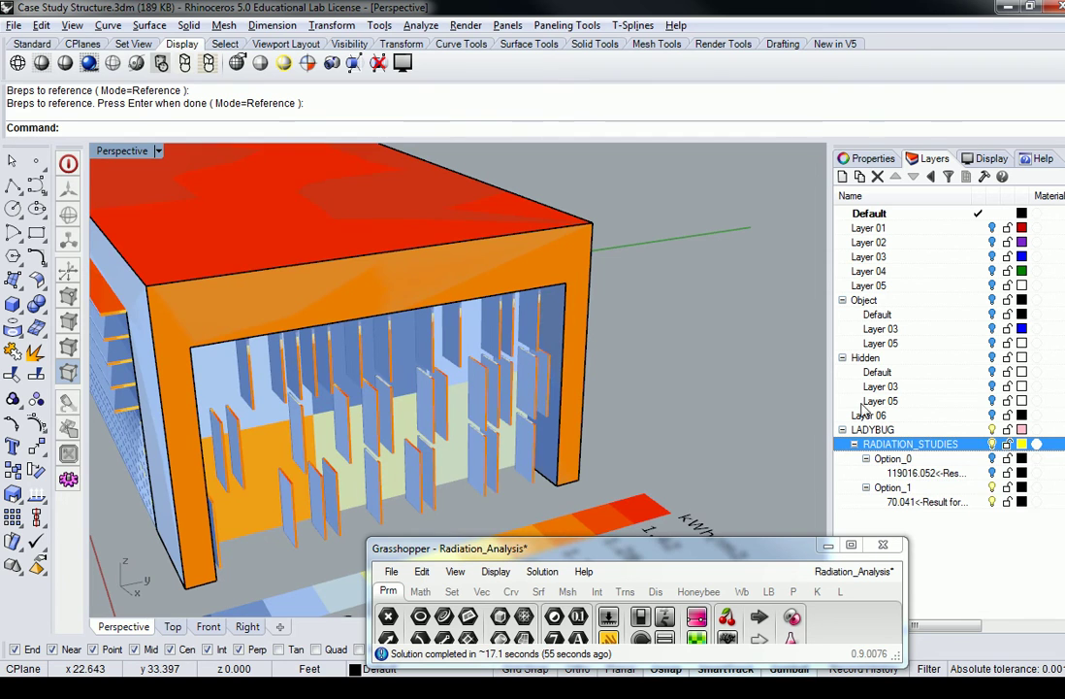
right_drag(675, 381, 658, 370)
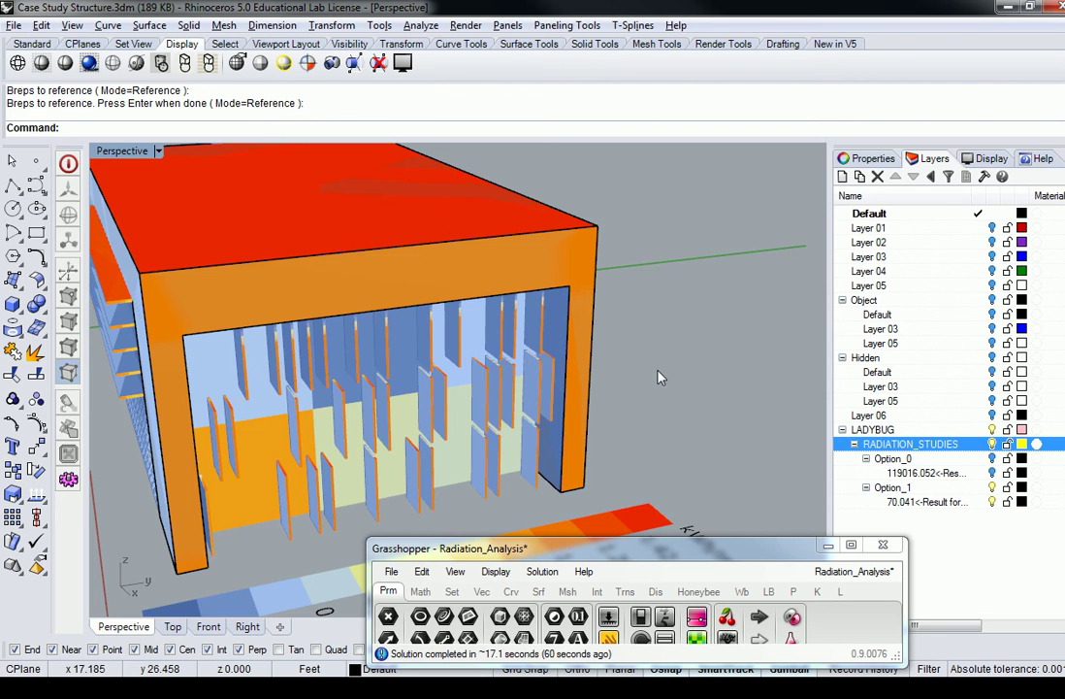
right_drag(427, 359, 398, 458)
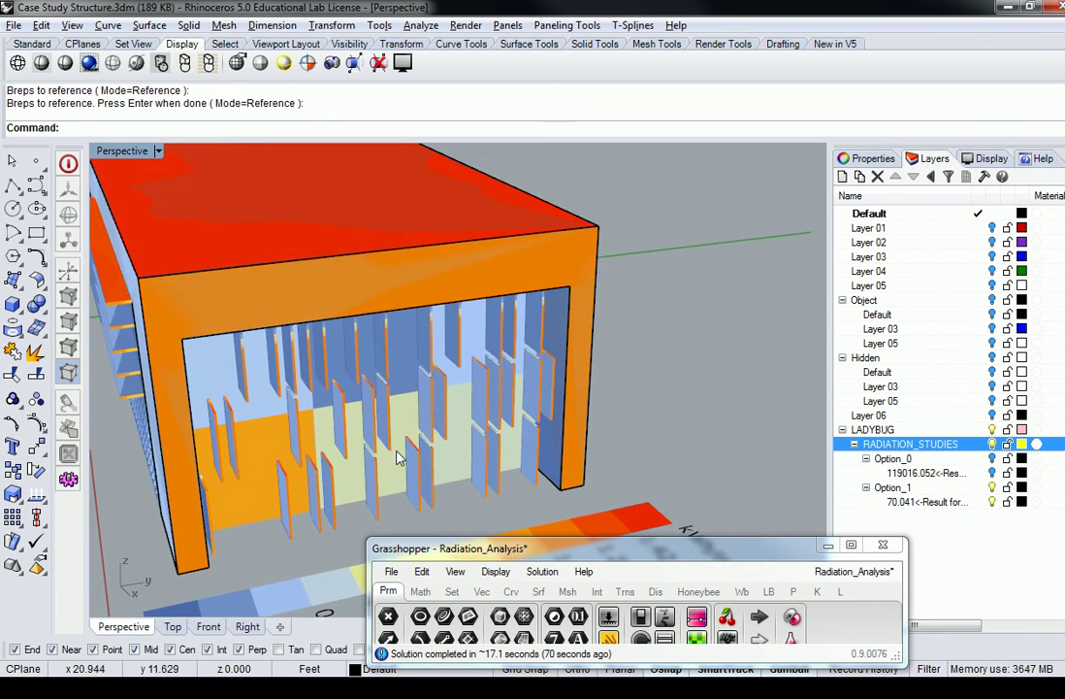
scroll(417, 452, up, 2)
scroll(357, 439, up, 3)
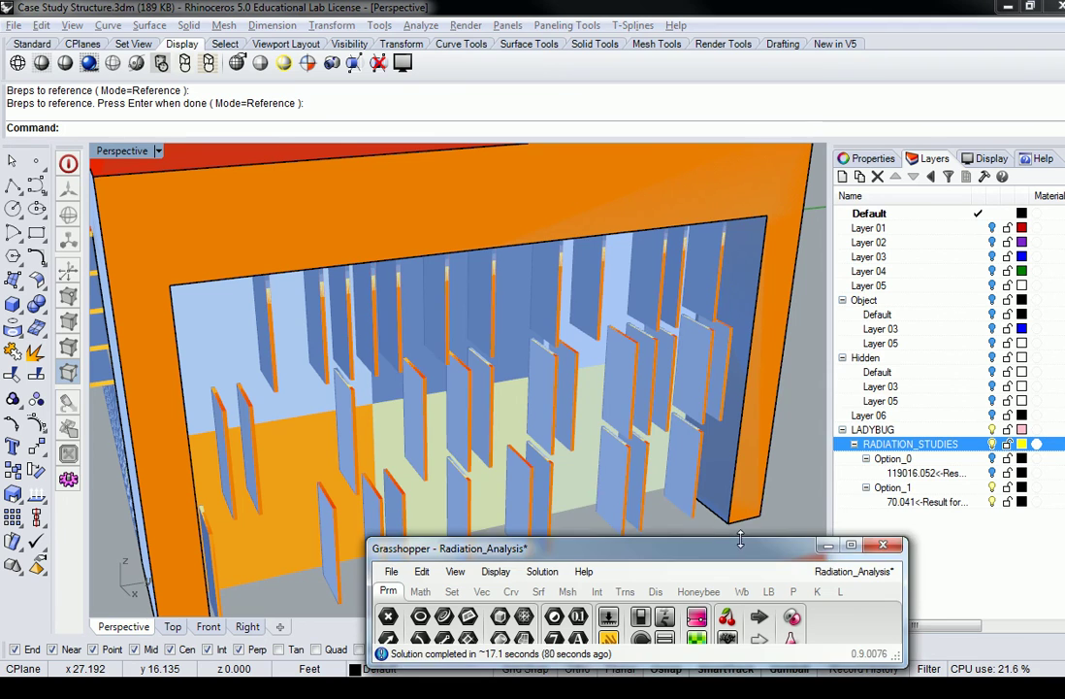
- Bring the radiationAnalysis component into reach in Grasshopper and set its _gridSize_ panel to 1 to rerun the analysis
drag(738, 543, 843, 197)
scroll(793, 499, down, 4)
scroll(794, 499, up, 3)
scroll(794, 499, up, 2)
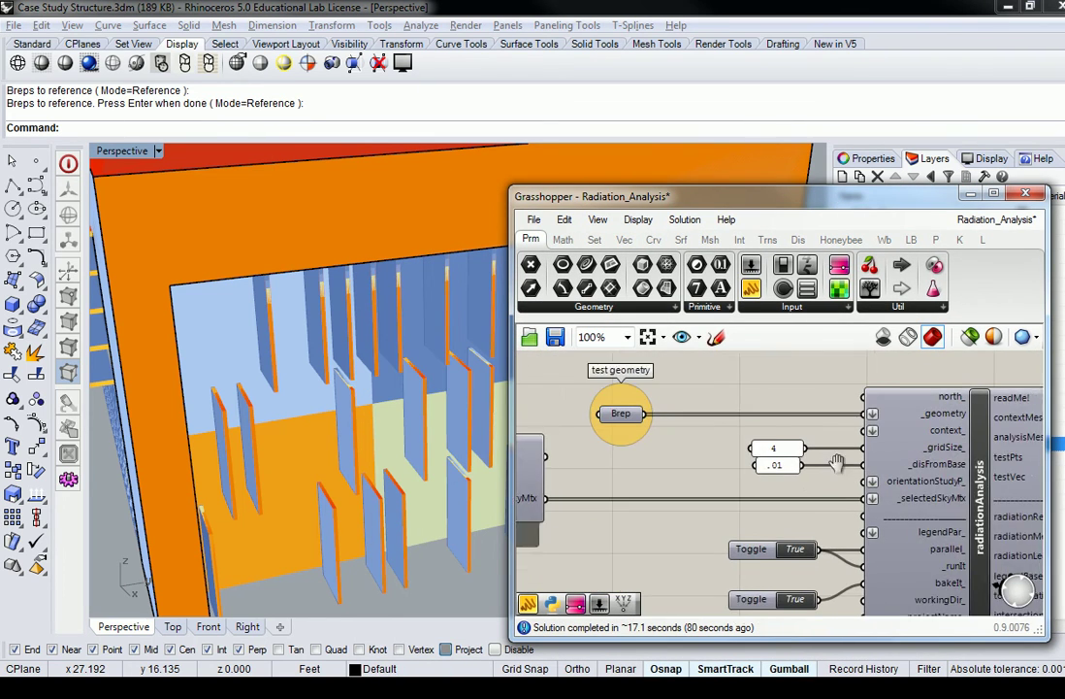
right_drag(784, 448, 664, 438)
click(664, 439)
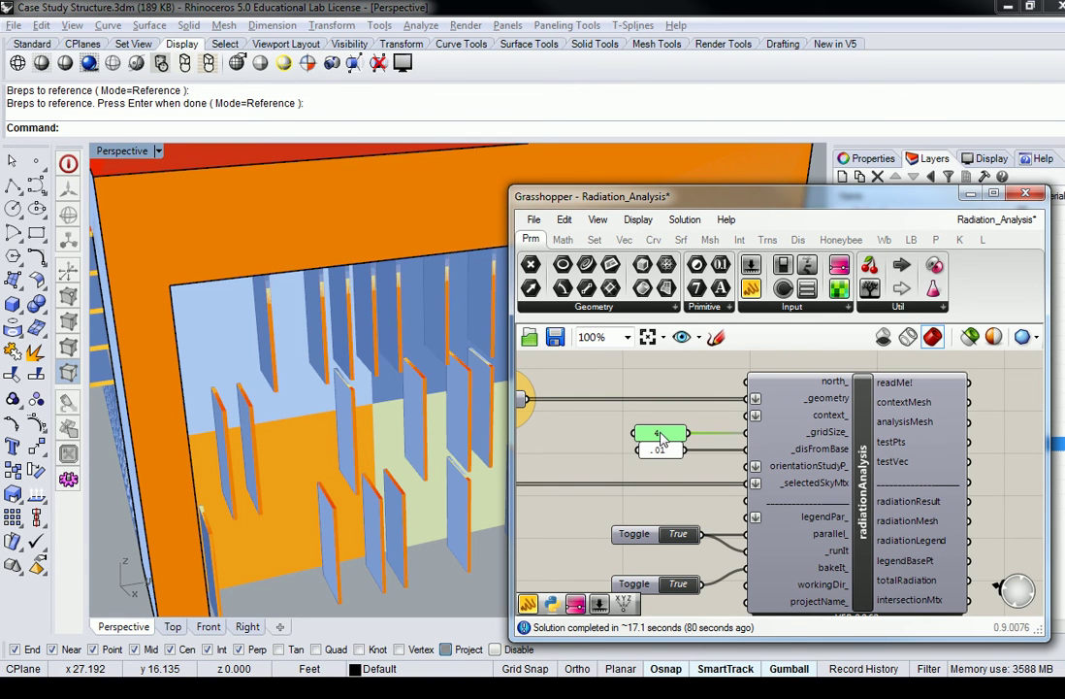
double_click(664, 438)
text(1)
click(716, 566)
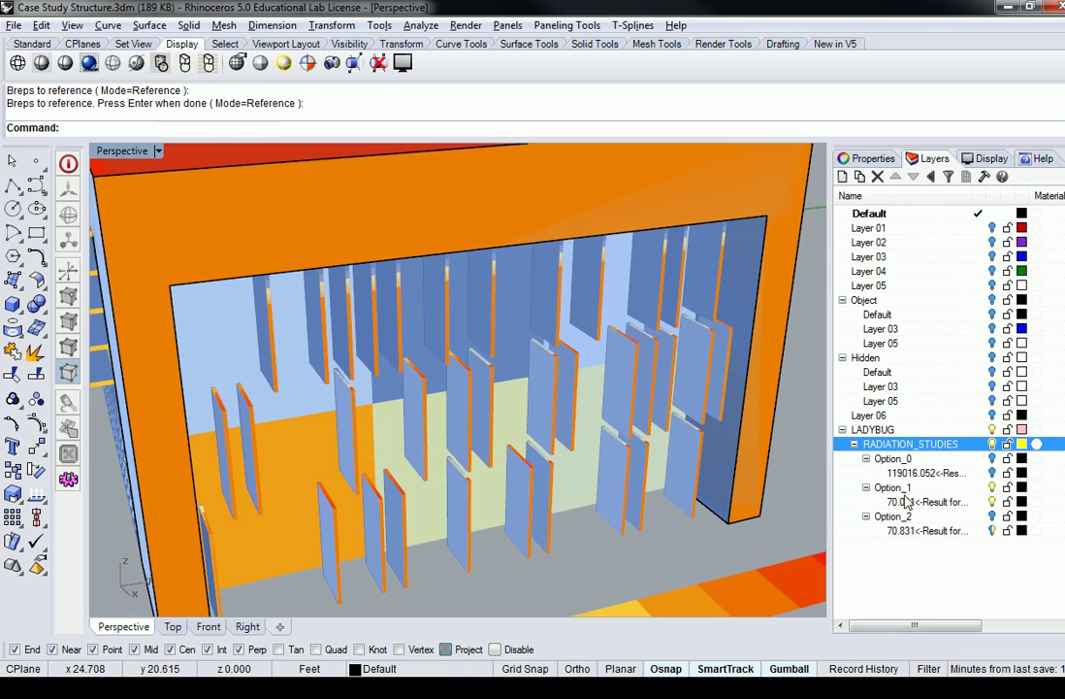
- Hide the Option_1 radiation study and its result layer, and show the Option_2 study
click(993, 488)
click(994, 517)
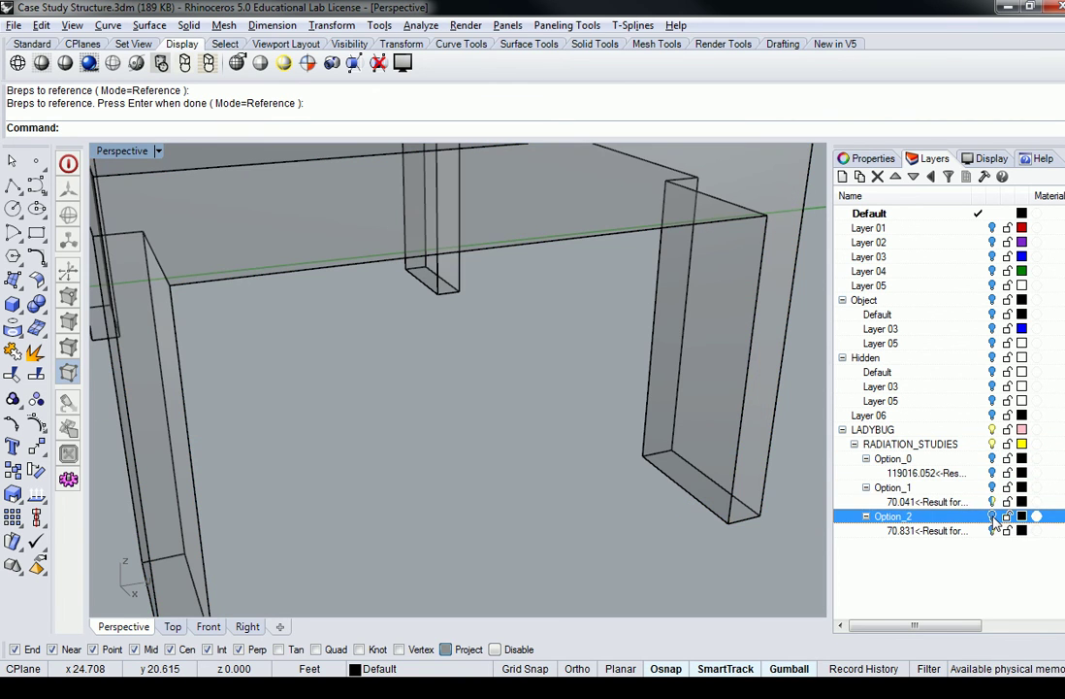
click(993, 502)
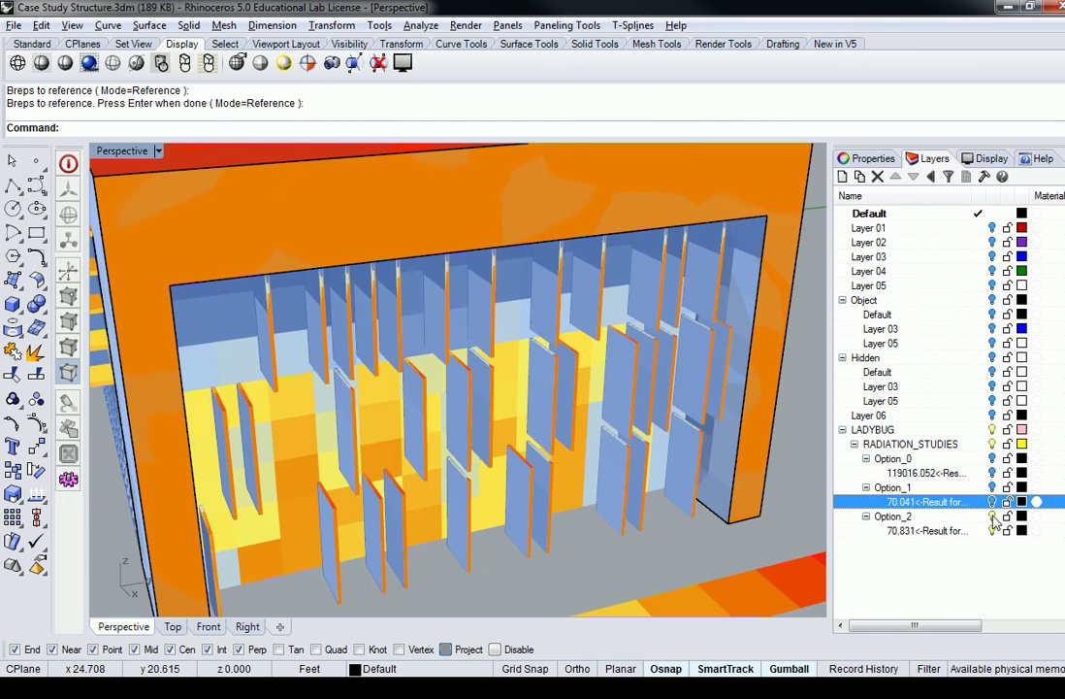
- Examine the finer-grid radiation pattern behind the vertical fins, the shaded side facade and the kWh/m2 legend
right_drag(564, 502, 566, 468)
scroll(548, 471, up, 5)
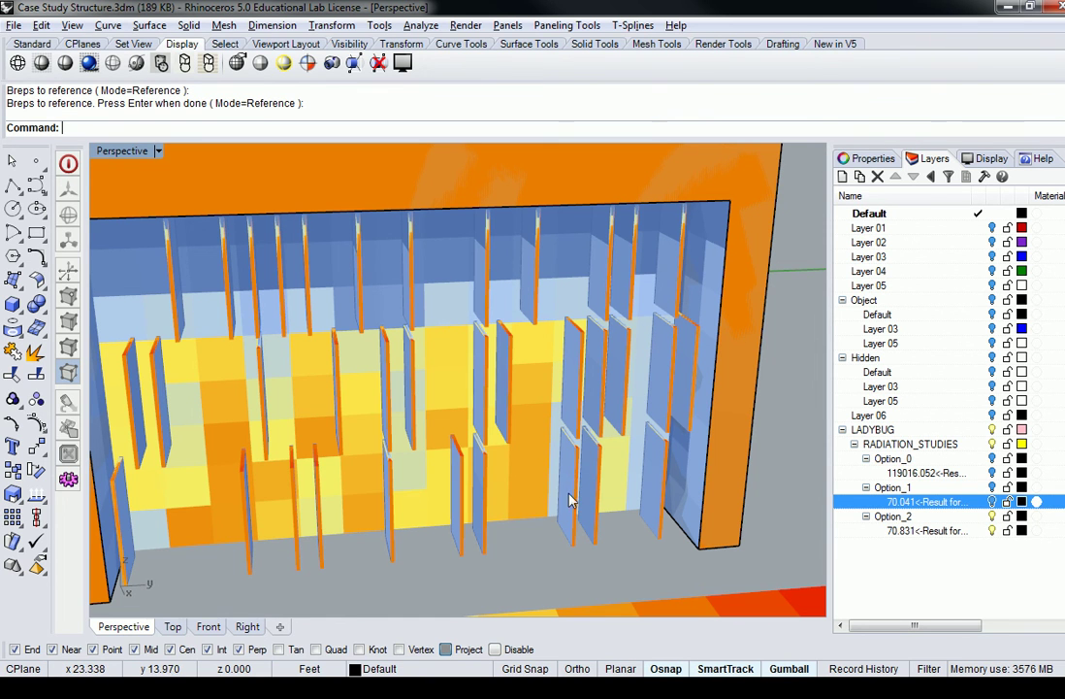
right_drag(570, 497, 558, 355)
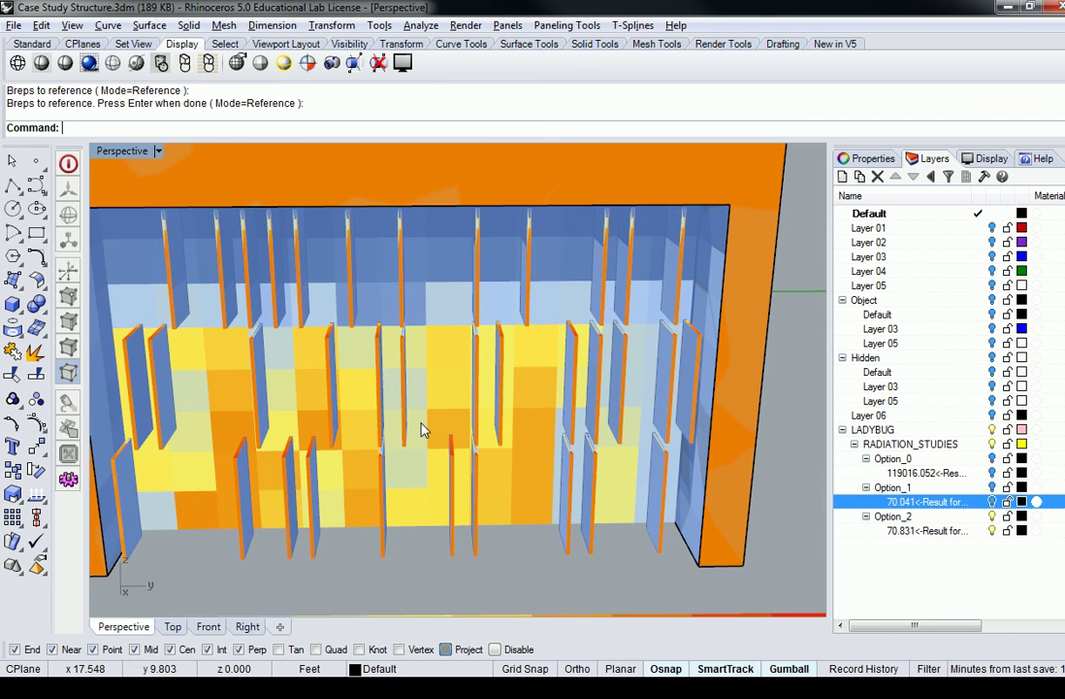
right_drag(519, 478, 609, 480)
scroll(546, 487, down, 6)
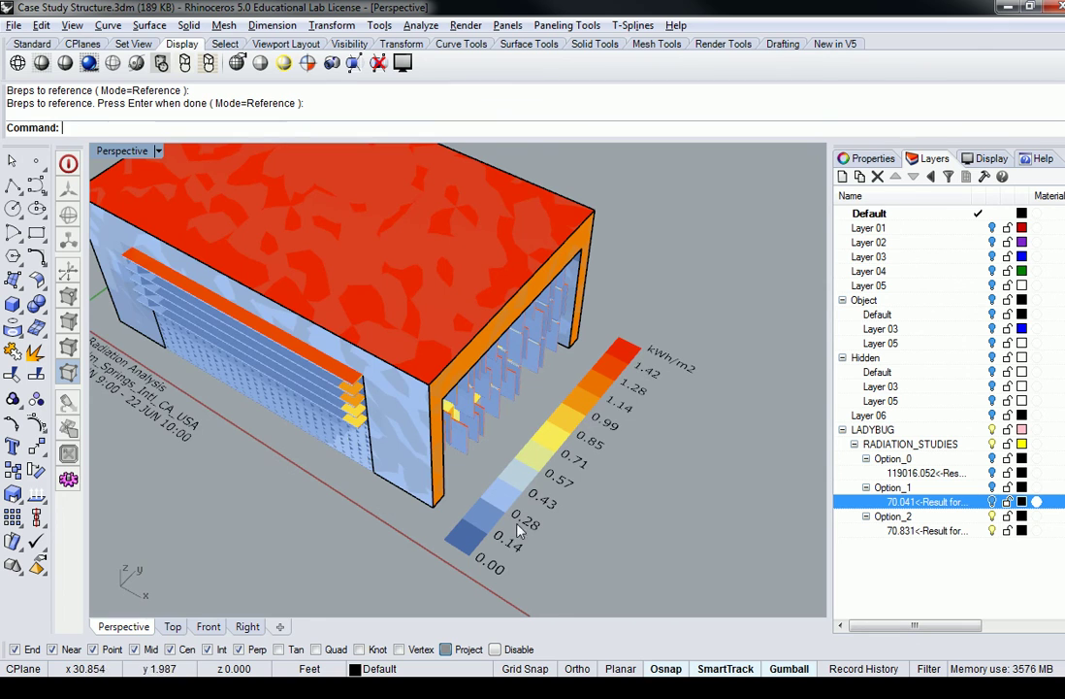
right_drag(361, 448, 473, 418)
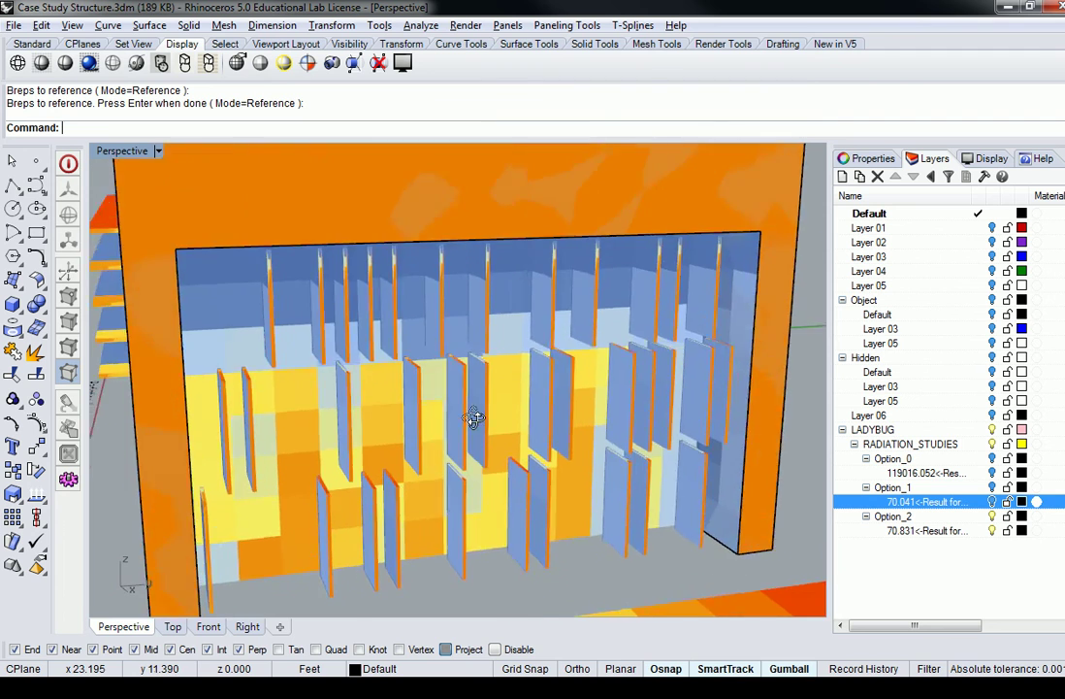
scroll(473, 417, down, 5)
scroll(524, 419, up, 1)
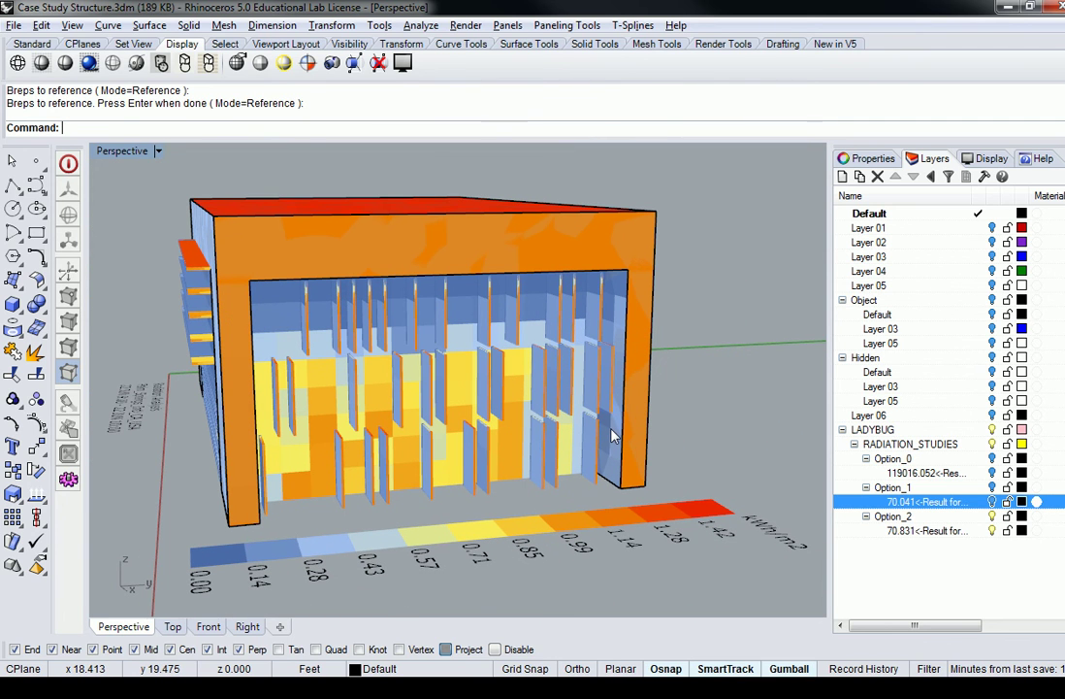